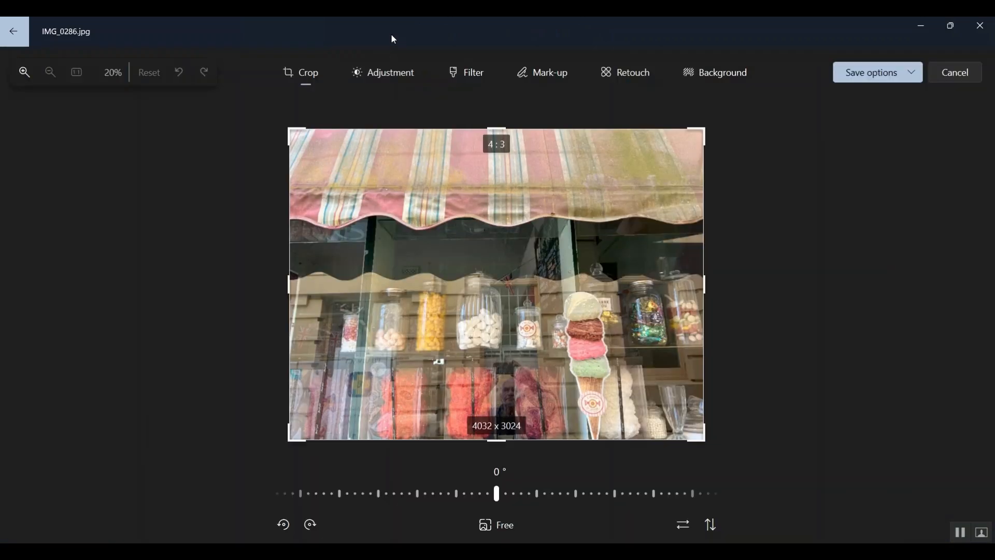
Look through the full range of filter presets available for the photo, including the black-and-white and Vintage looks
click(392, 80)
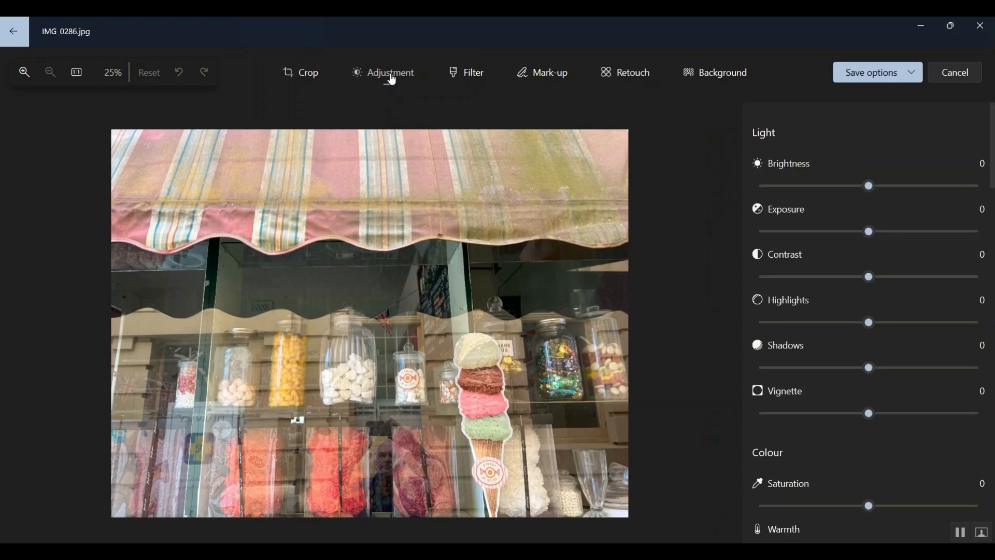
click(472, 77)
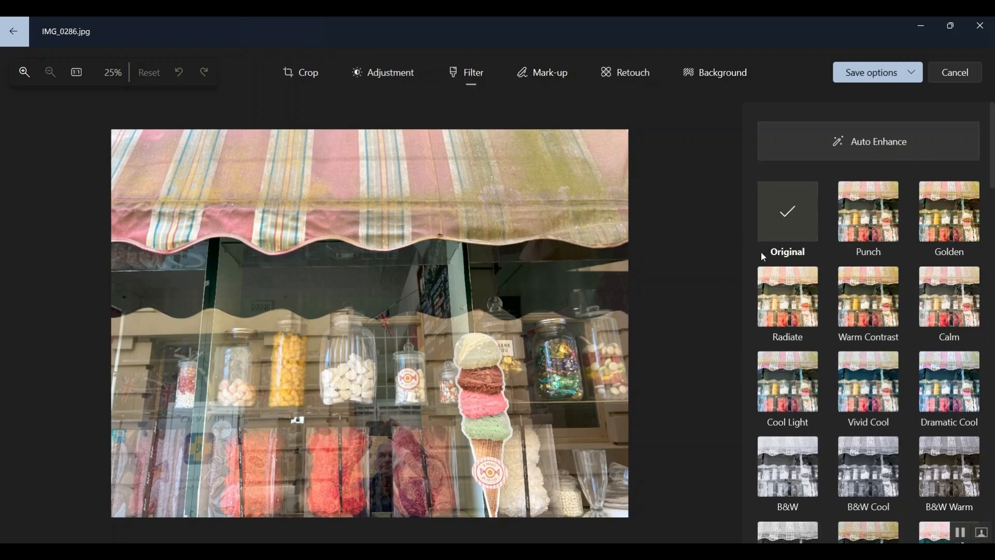
scroll(943, 275, down, 3)
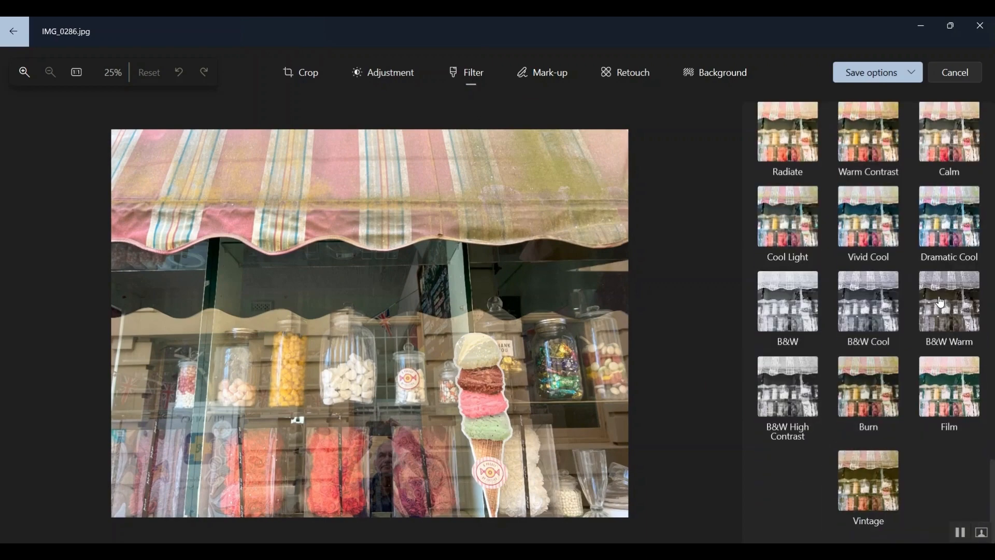
scroll(938, 302, up, 4)
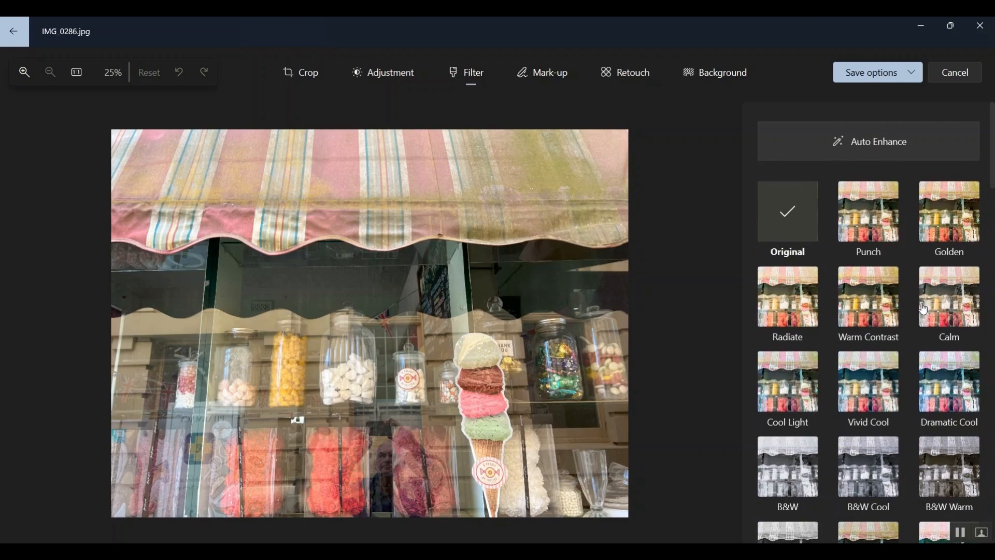
scroll(924, 309, down, 3)
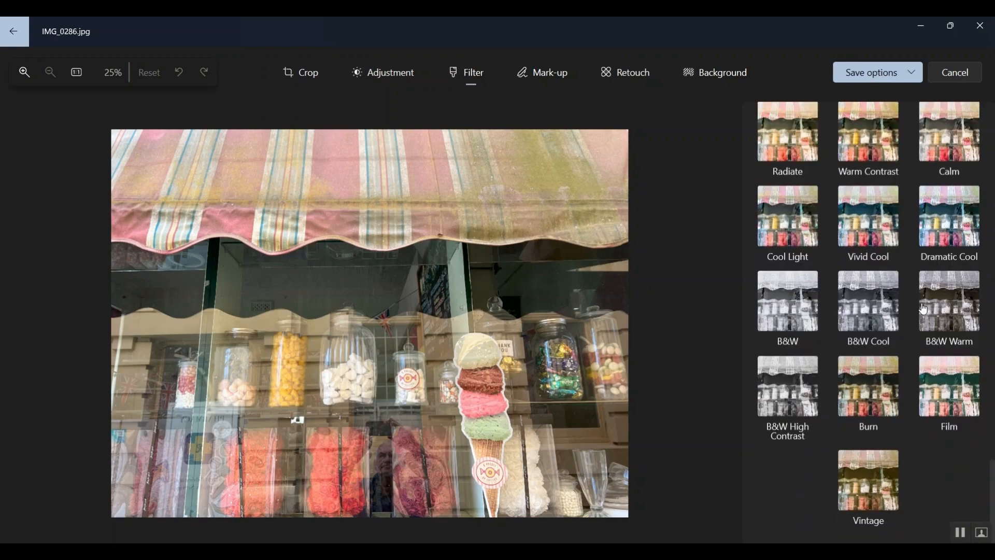
scroll(923, 309, up, 4)
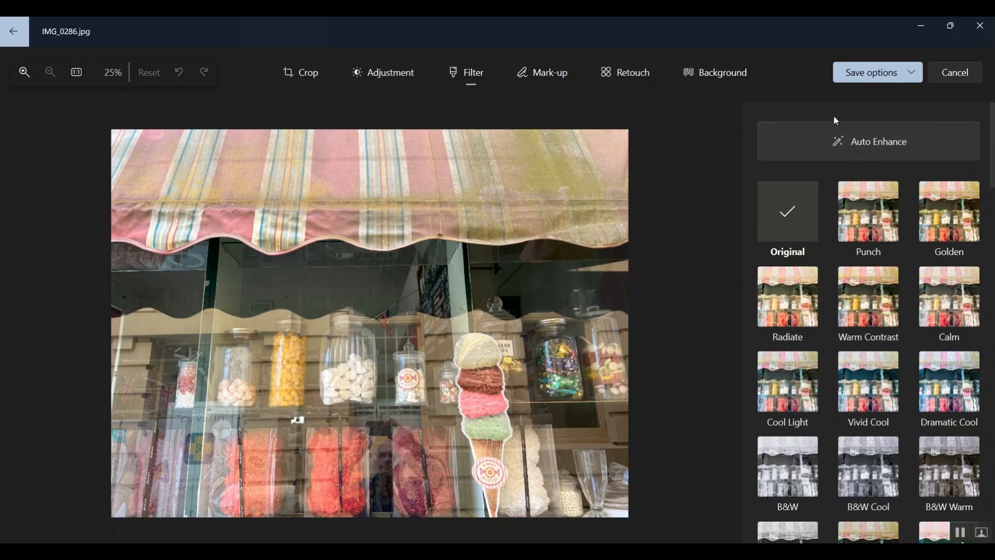
Examine the manual light and colour adjustment controls, from Brightness through Tint
click(379, 78)
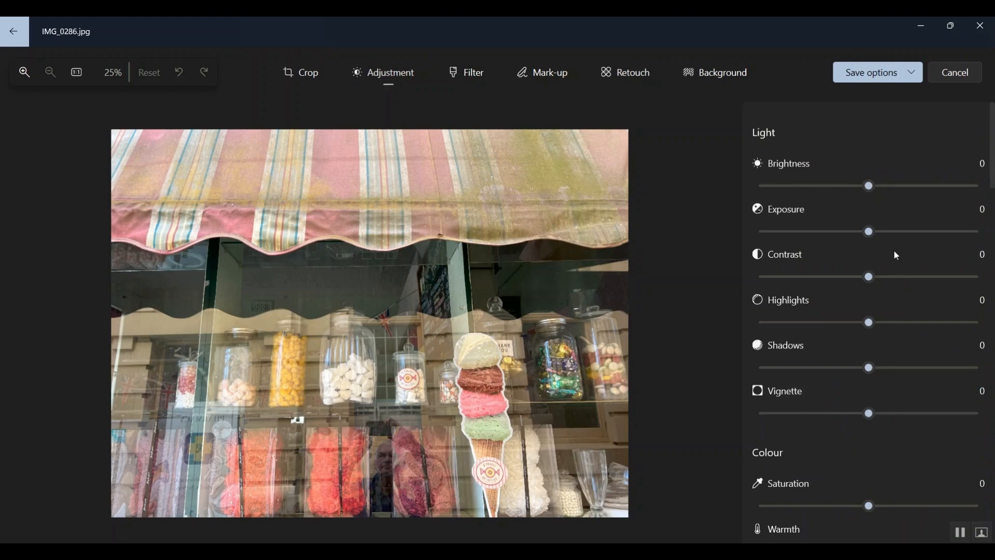
scroll(893, 263, down, 2)
scroll(885, 277, up, 1)
scroll(884, 278, down, 1)
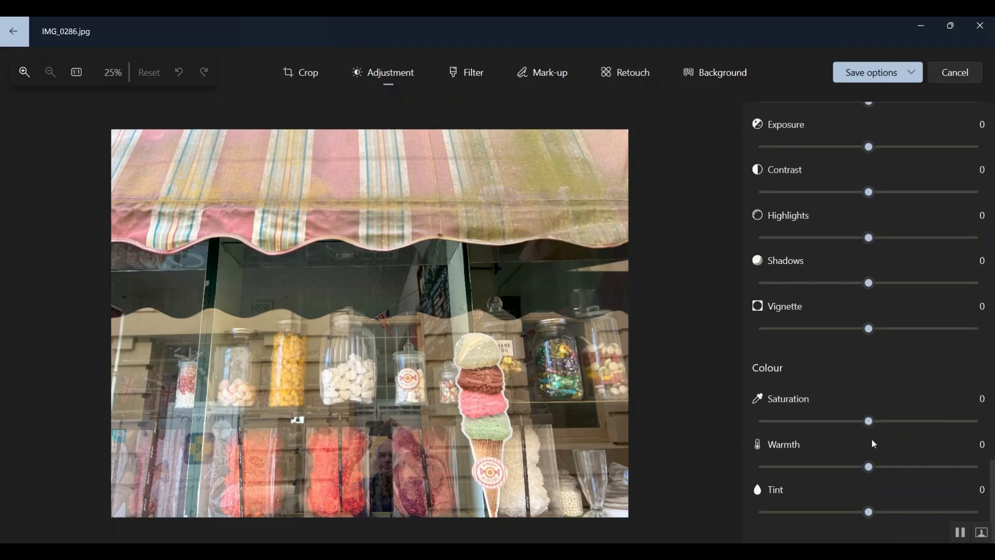
scroll(873, 441, up, 2)
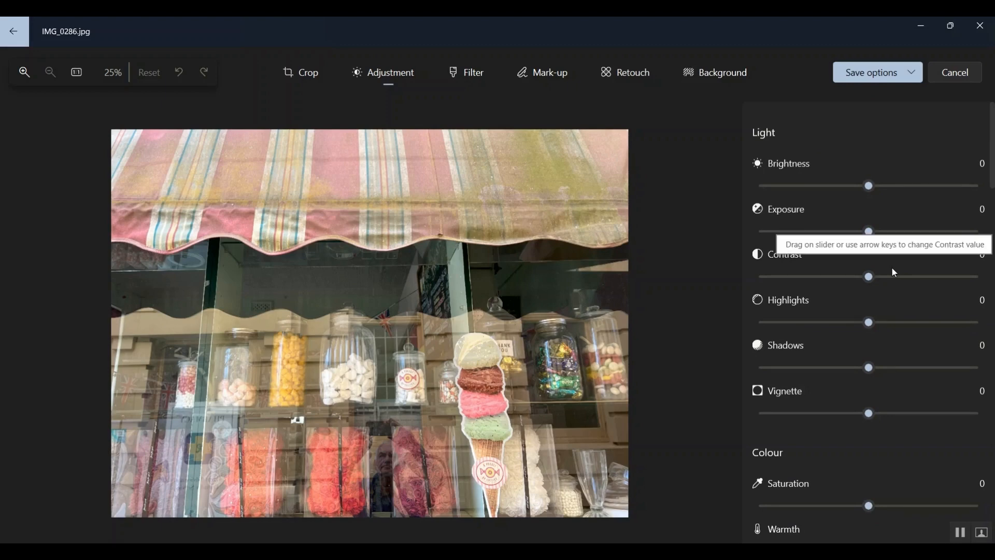
Apply the Auto Enhance filter to the photo, switching it off and on several times to compare with the original
click(469, 74)
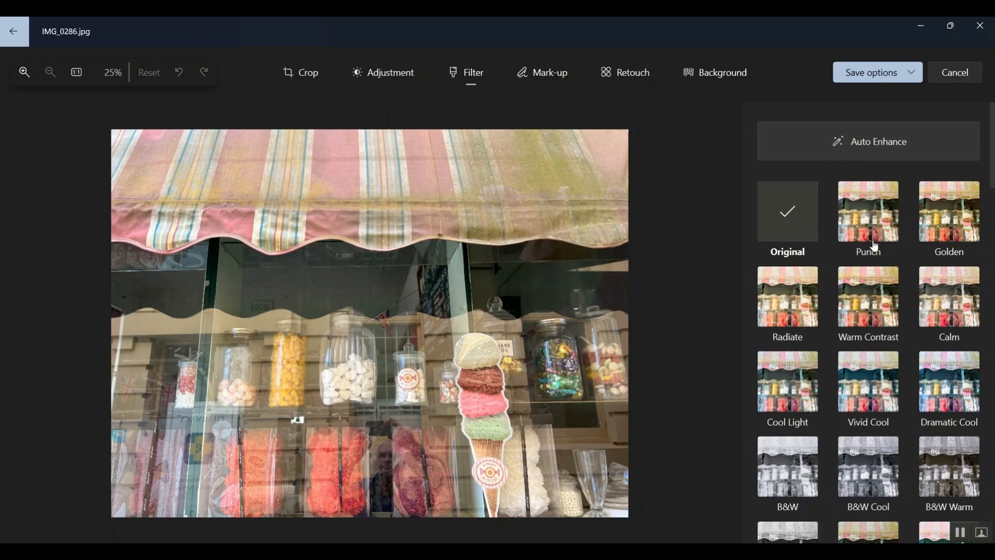
click(876, 150)
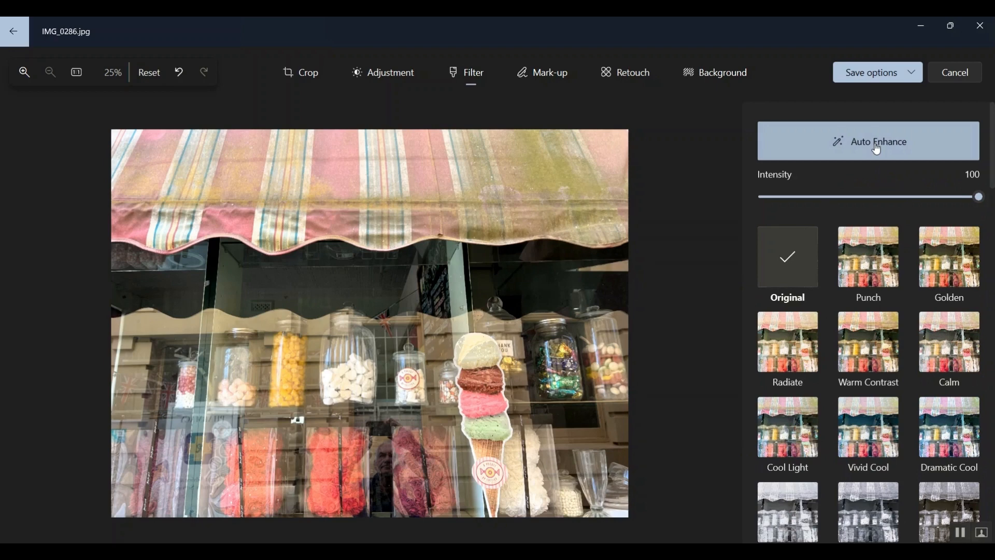
click(876, 150)
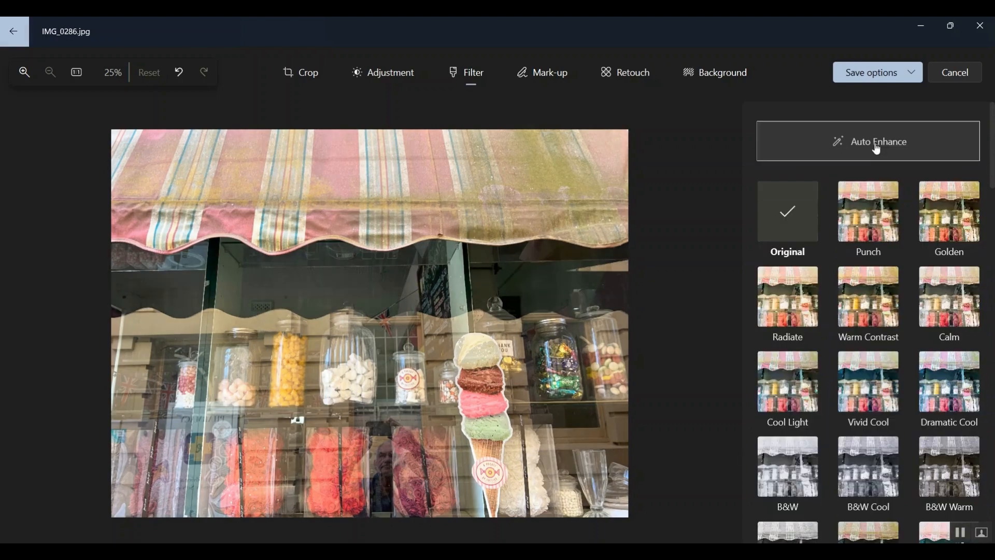
click(876, 150)
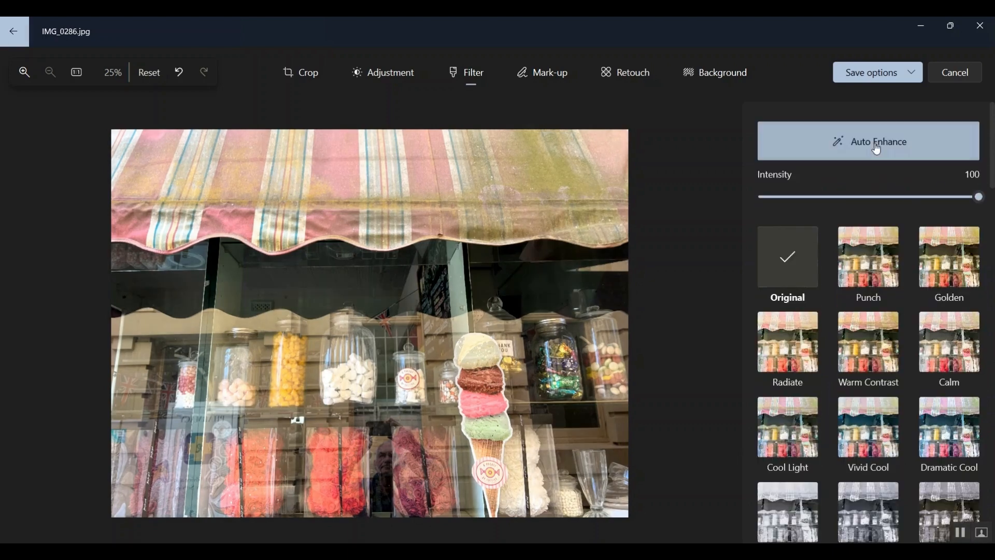
click(876, 150)
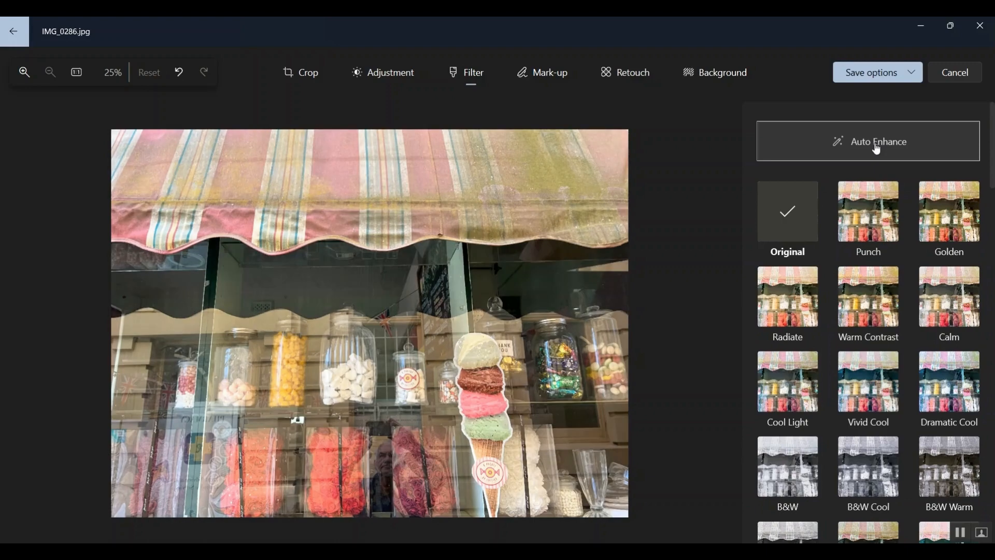
click(877, 150)
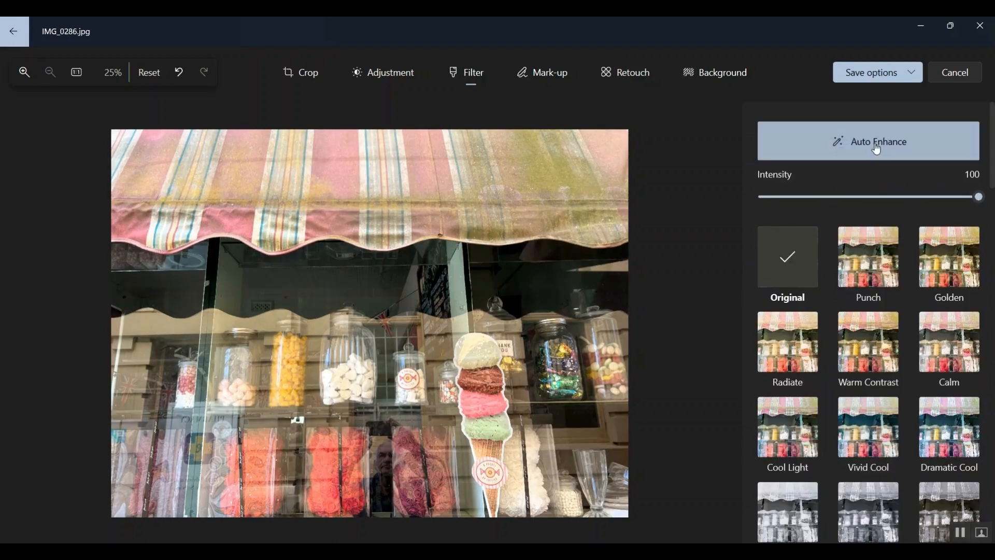
click(877, 150)
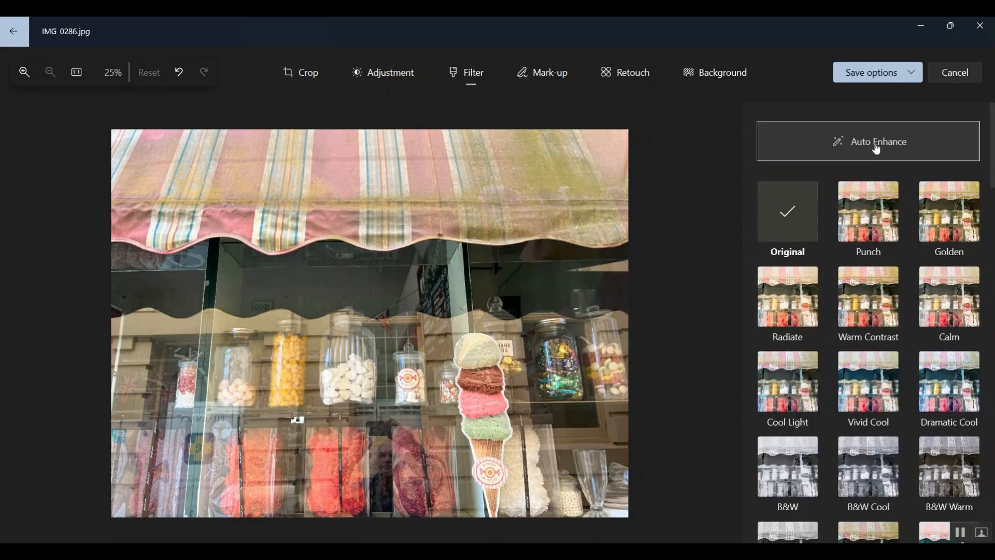
click(877, 150)
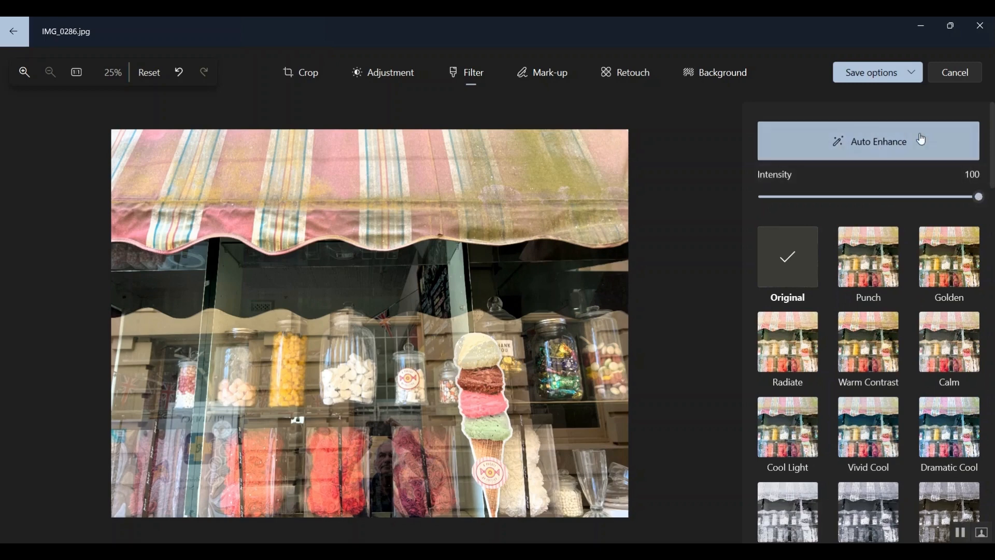
Try different Auto Enhance intensities and set the intensity to 62
click(977, 197)
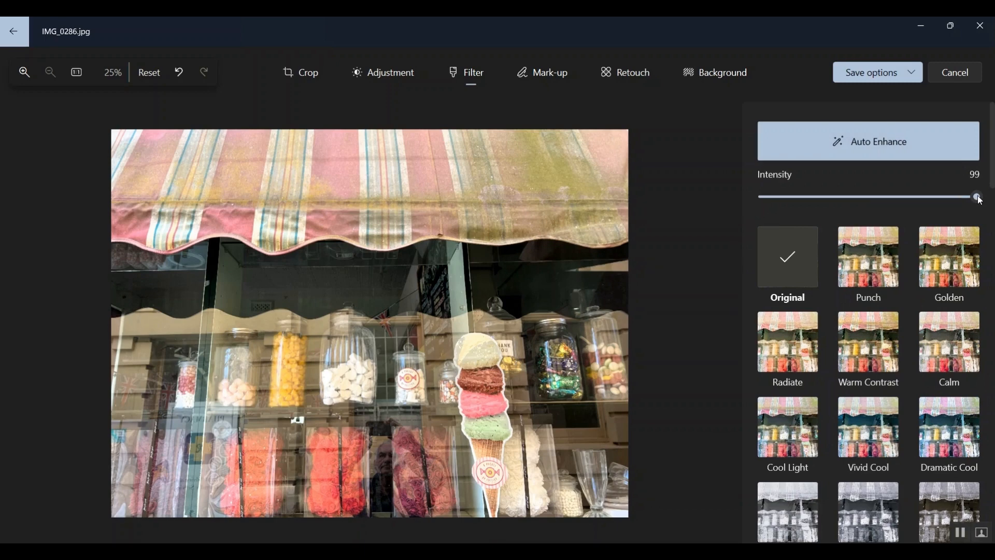
drag(980, 200, 801, 200)
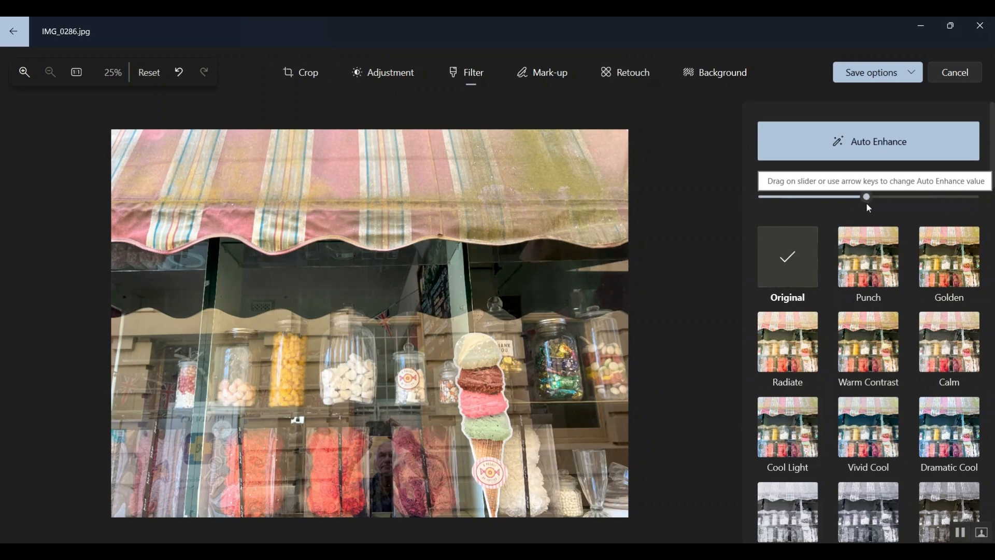
mouse_move(893, 205)
mouse_down()
mouse_move(982, 202)
mouse_move(880, 202)
mouse_move(896, 199)
mouse_up()
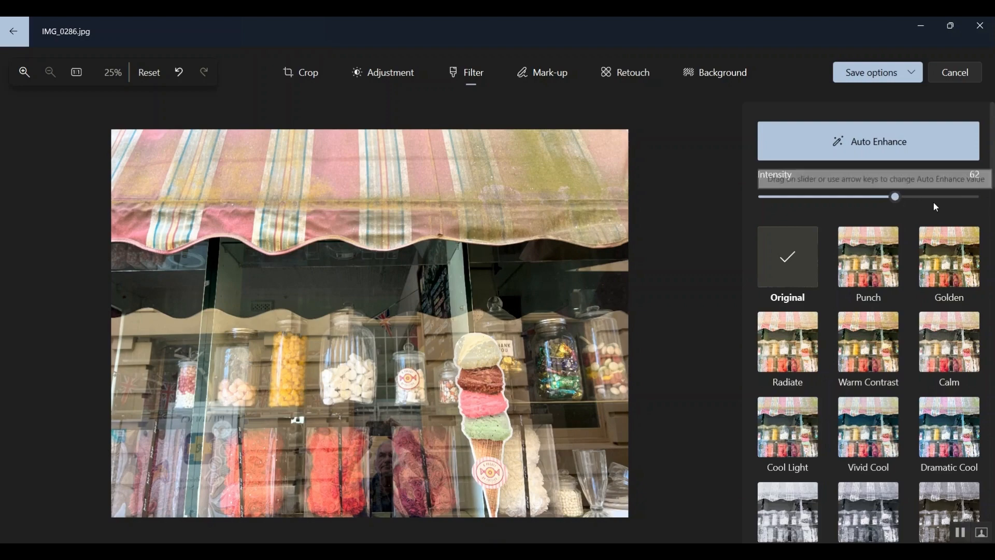
Compare the photo with and without Auto Enhance, and set the enhancement's intensity to 80
click(894, 143)
click(895, 143)
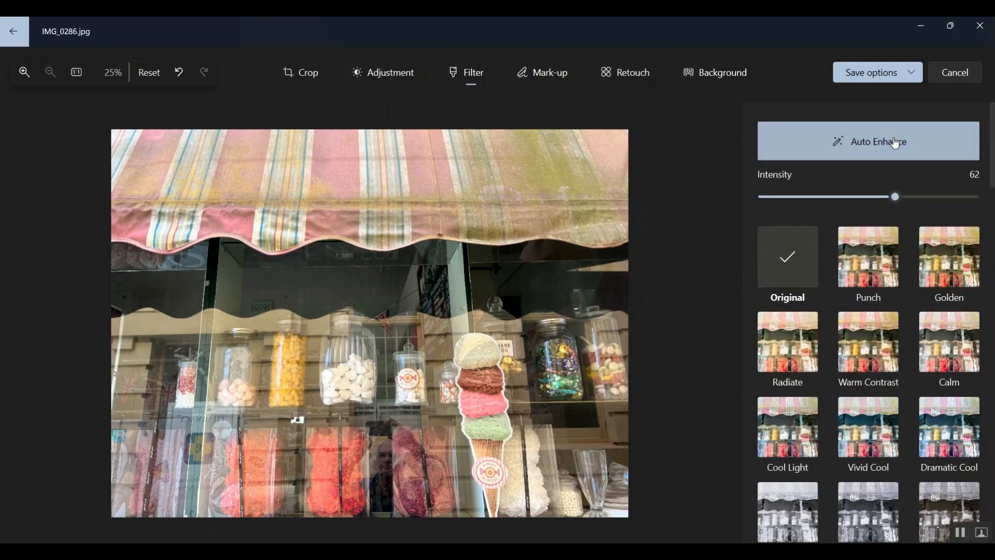
click(895, 143)
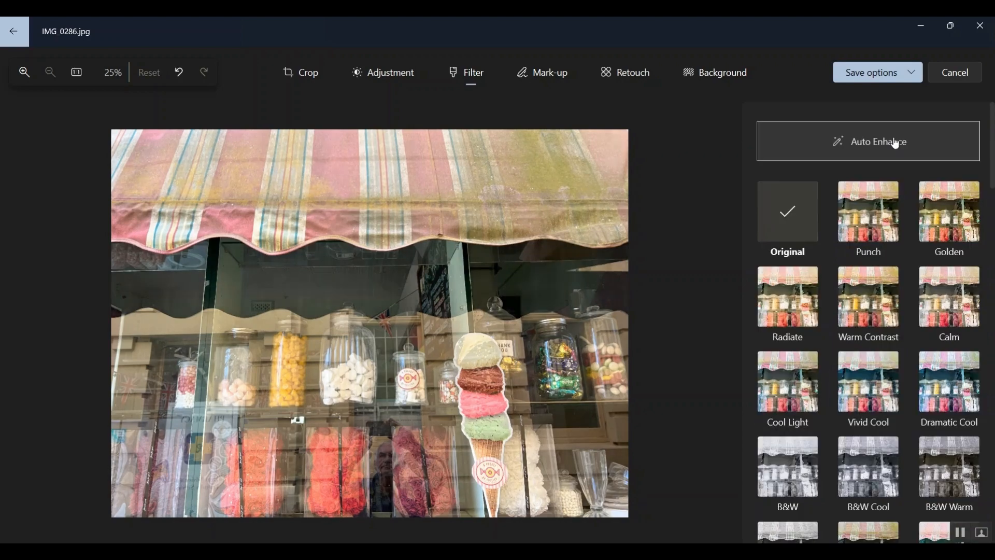
click(895, 143)
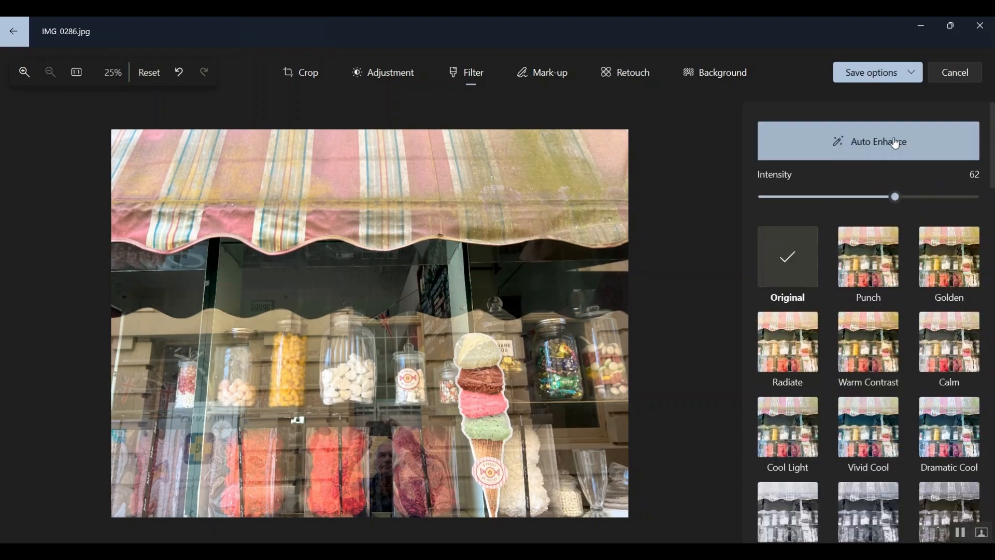
drag(895, 196, 934, 203)
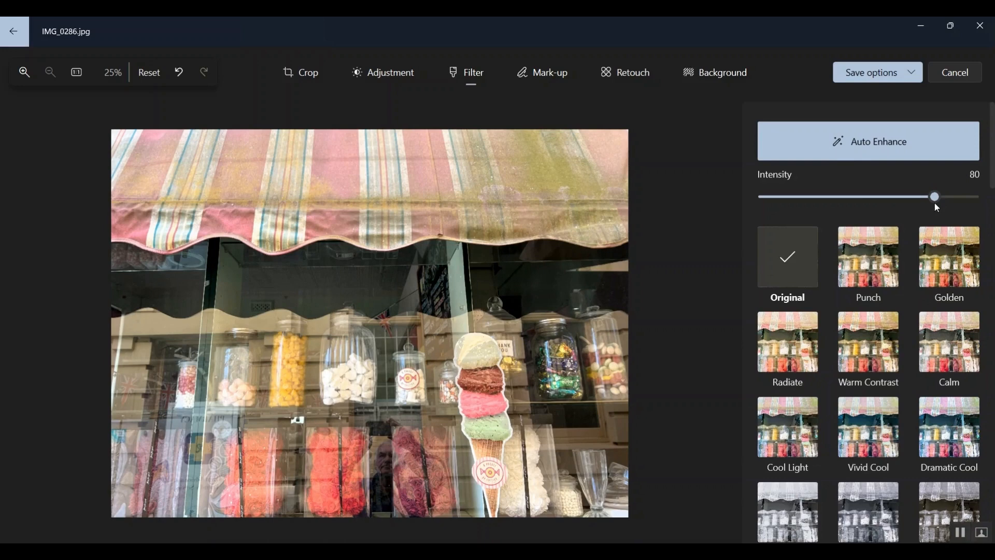
Switch Auto Enhance off, try the Warm Contrast filter at intensity 100, and restore the Original look
click(884, 147)
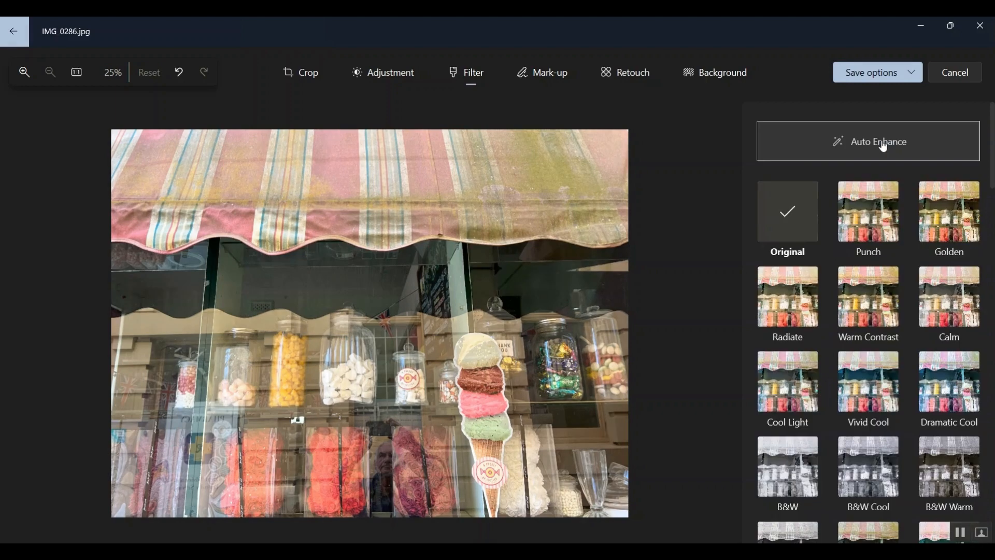
click(861, 305)
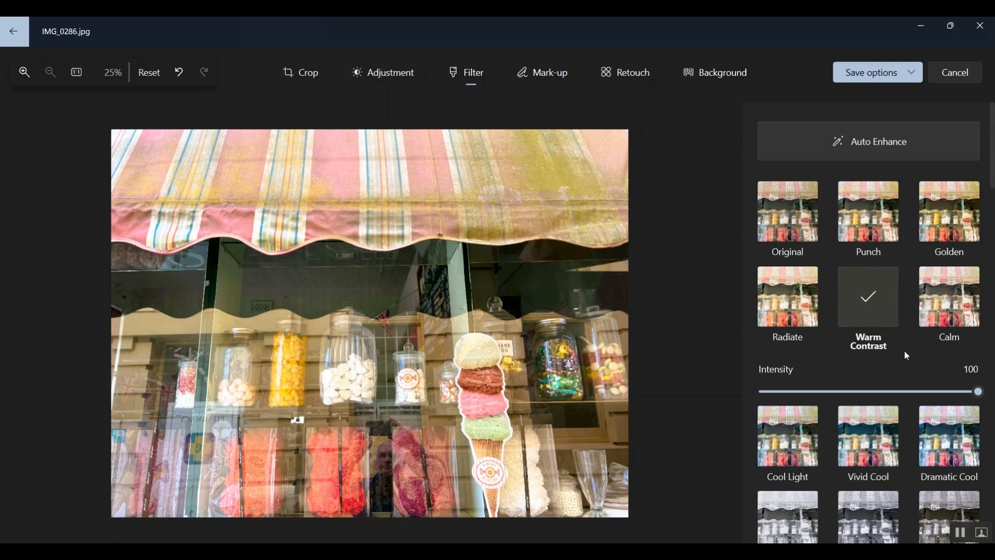
mouse_move(977, 394)
mouse_down()
mouse_move(767, 396)
mouse_move(933, 408)
mouse_move(873, 409)
mouse_move(977, 395)
mouse_up()
click(792, 209)
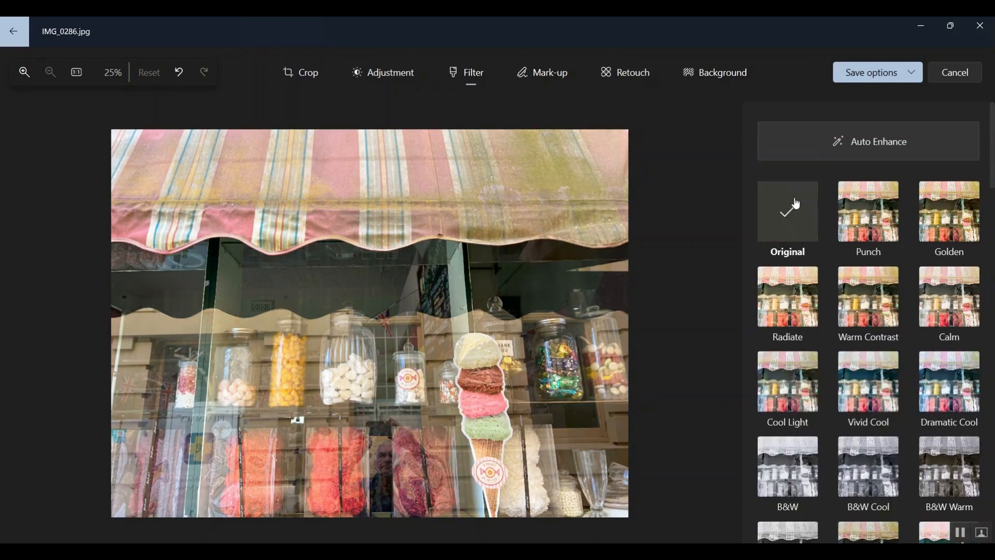
Reapply Auto Enhance, raise its intensity to 100, and lower it again
click(868, 138)
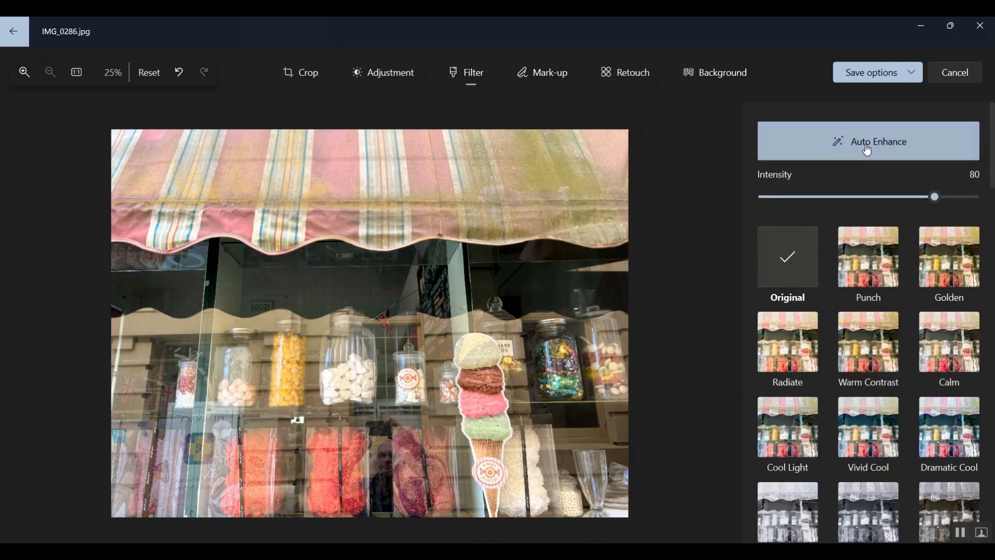
drag(934, 197, 992, 203)
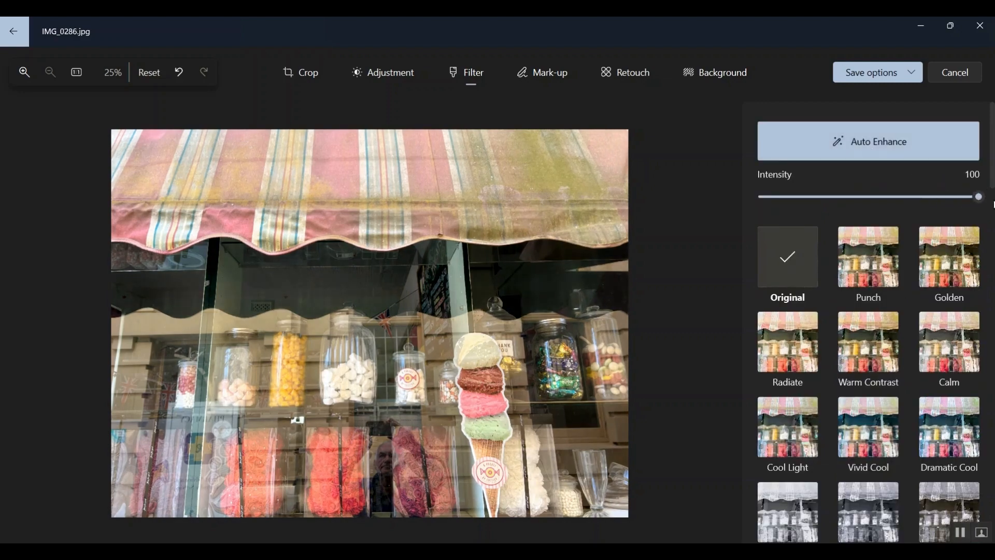
drag(922, 200, 936, 197)
Remove Auto Enhance, preview Warm Contrast once more for comparison, and return the photo to Original
click(855, 150)
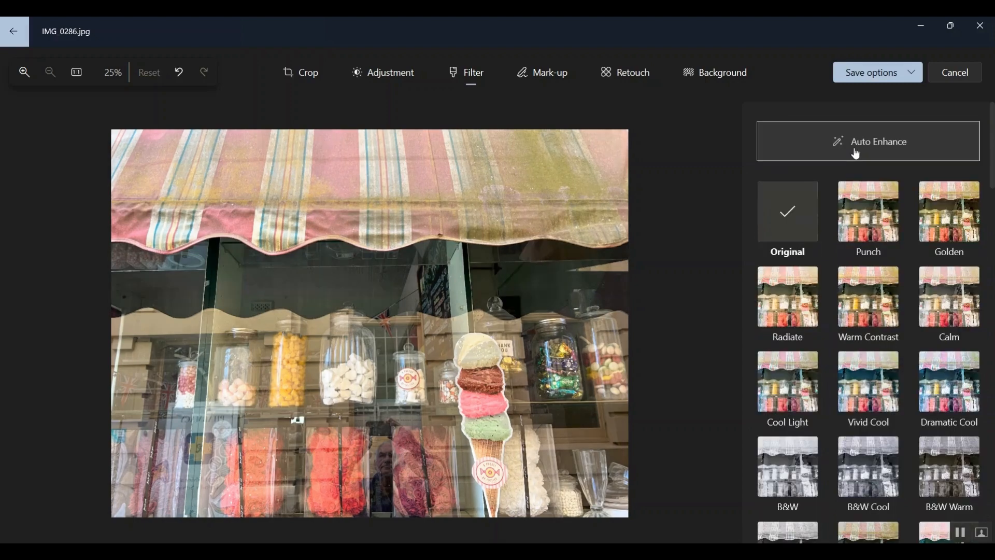
click(865, 309)
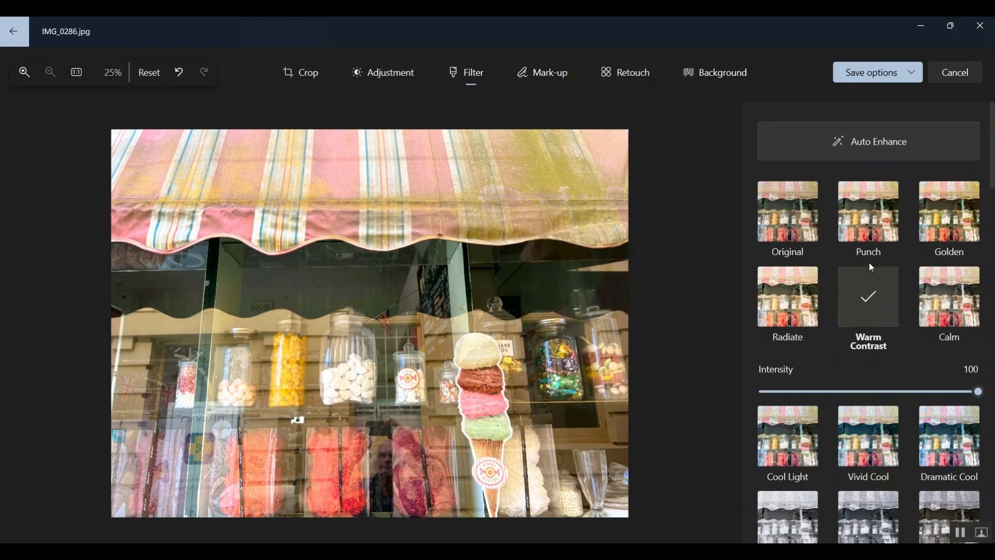
click(791, 218)
Apply Auto Enhance to the original photo with its intensity set to 82
click(860, 140)
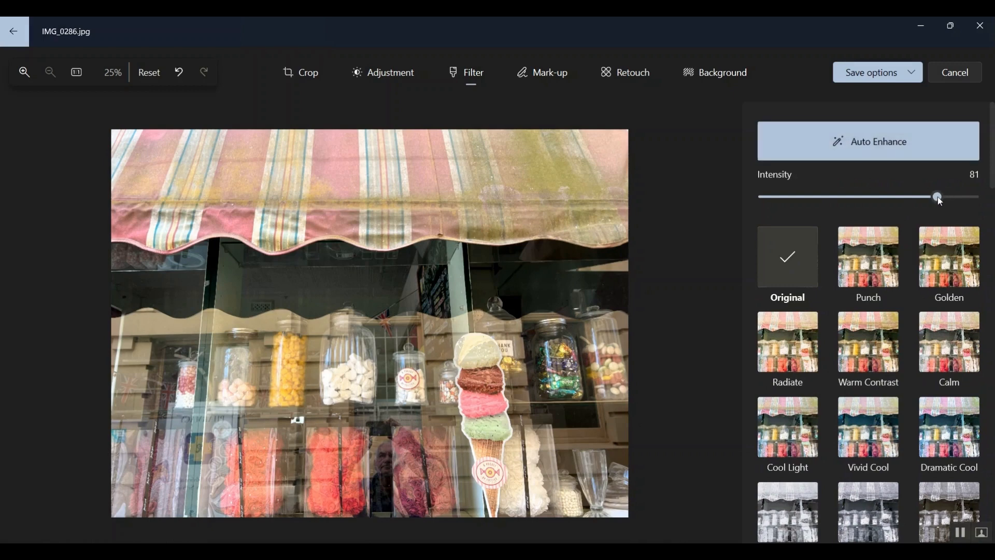
mouse_move(938, 196)
mouse_down()
mouse_move(979, 196)
mouse_move(939, 200)
mouse_up()
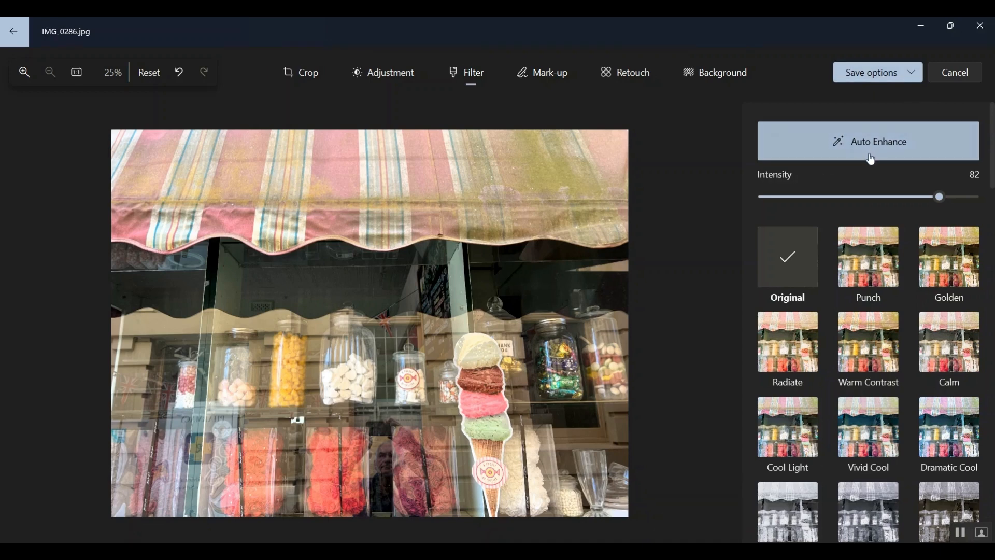
Save the enhanced sweet-shop photo as a copy named IMG_02v86.jpg in the Downloads folder
click(865, 78)
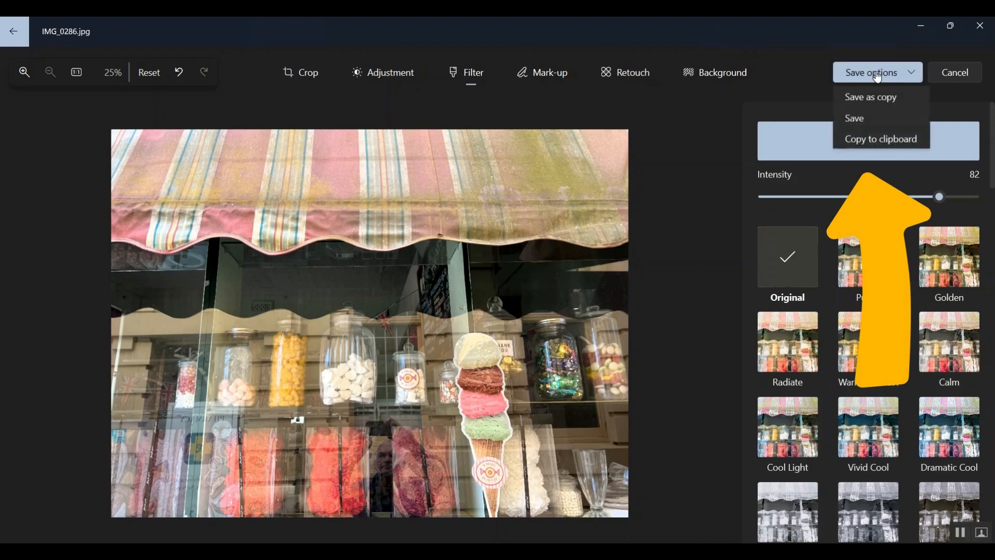
click(878, 101)
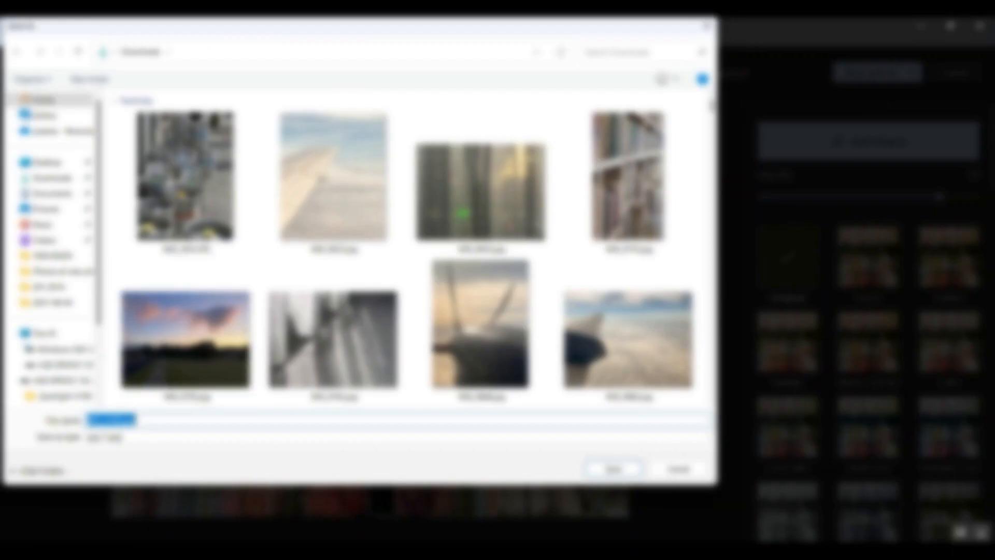
click(112, 418)
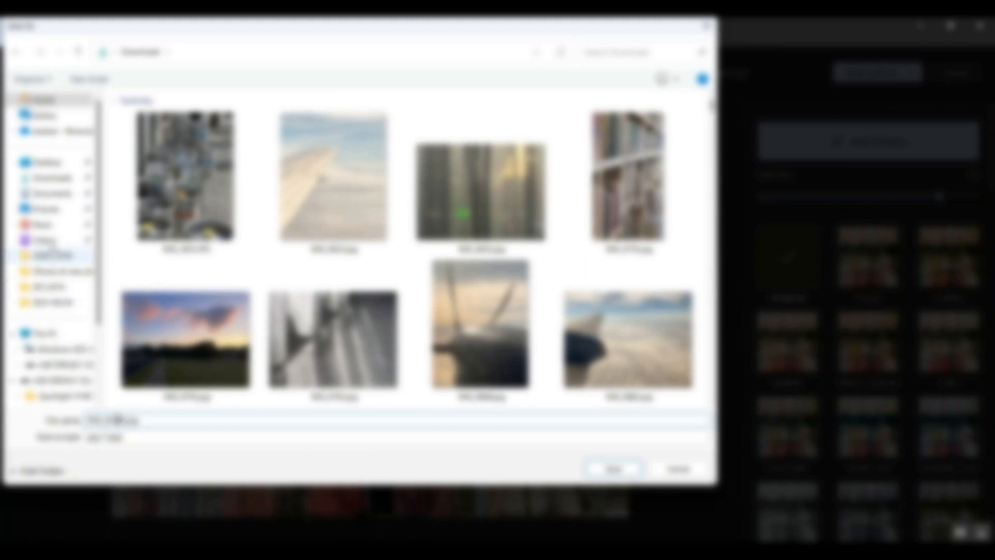
click(52, 177)
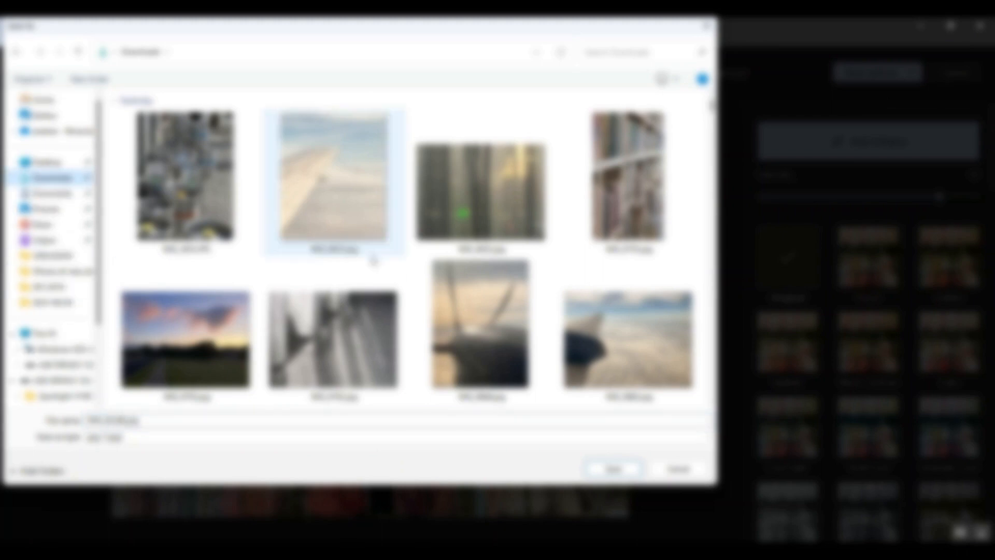
click(616, 469)
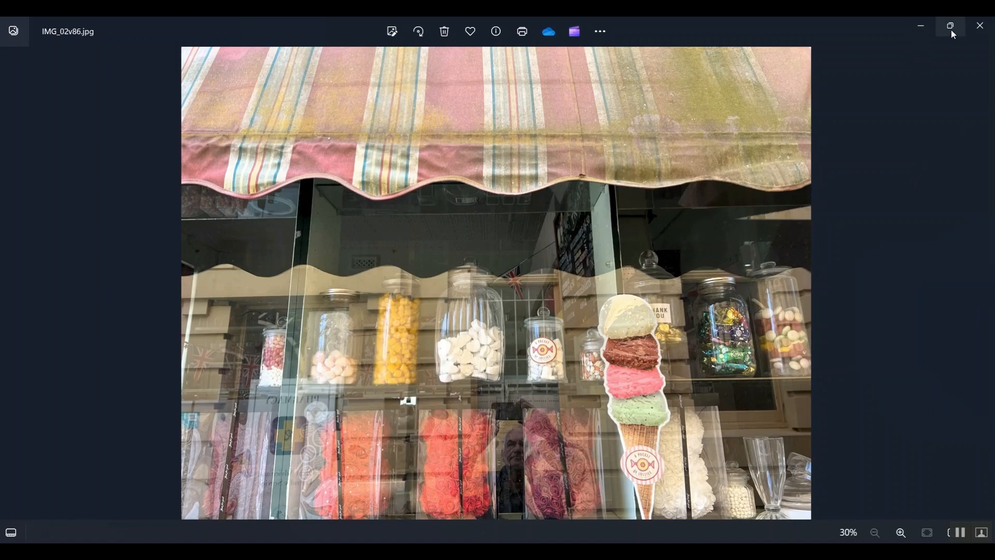
Bring up the orange leaf photo IMG_0357.jpg, open it for filter editing, and apply Auto Enhance
key(Right)
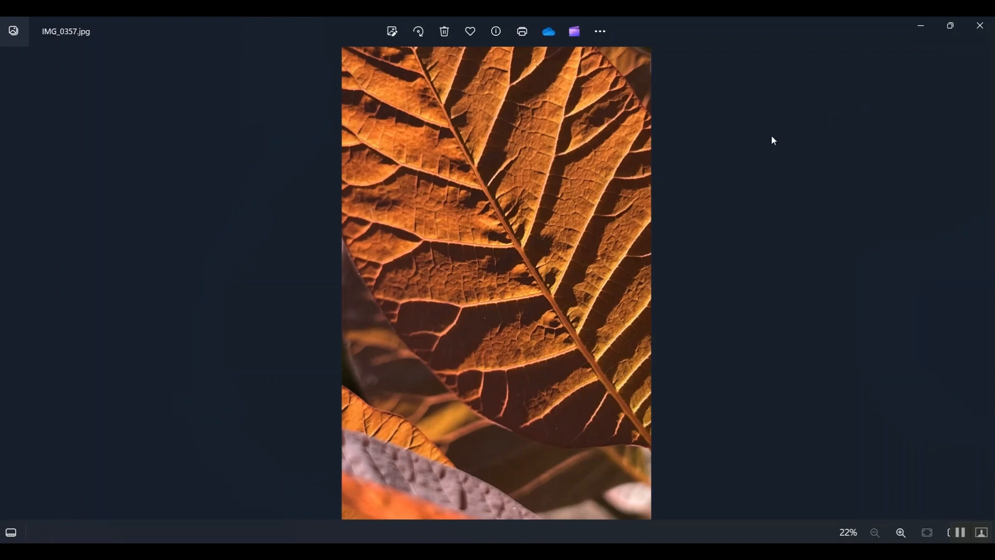
click(392, 32)
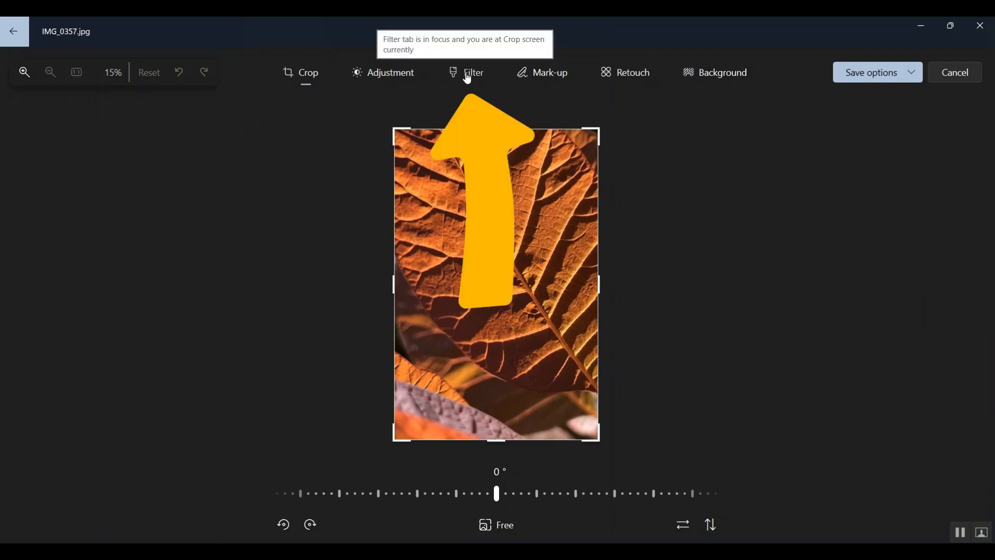
click(467, 75)
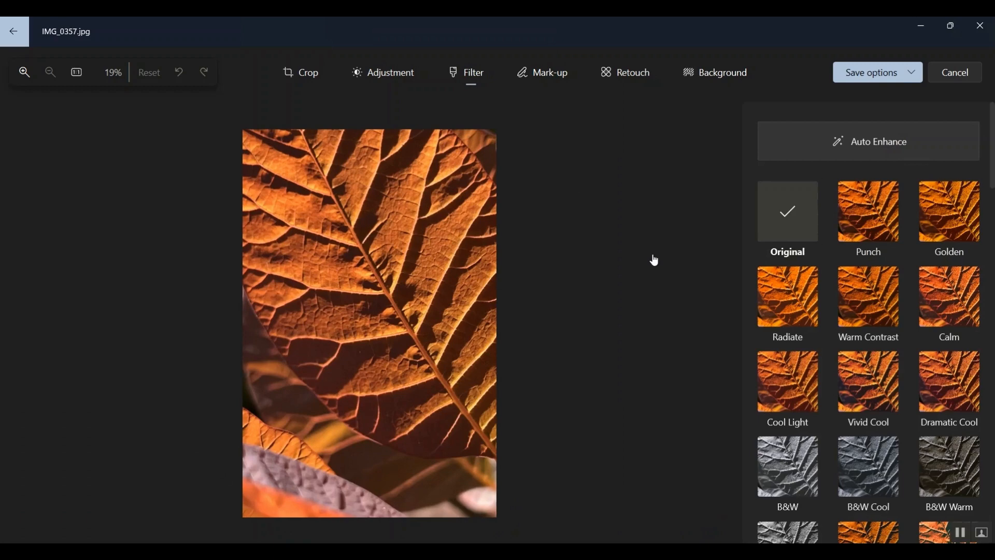
click(874, 150)
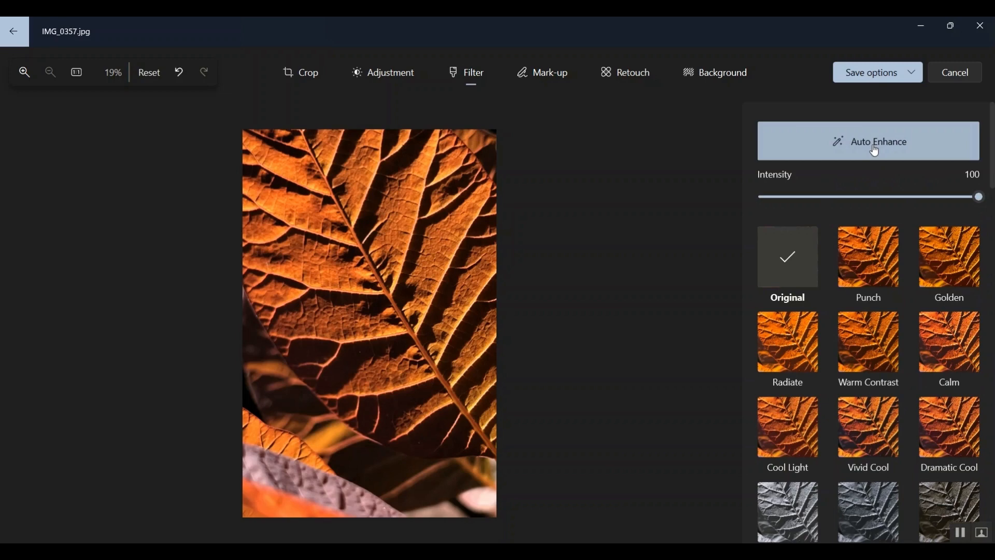
Switch Auto Enhance off and on again to compare, and set its intensity to 89
click(874, 151)
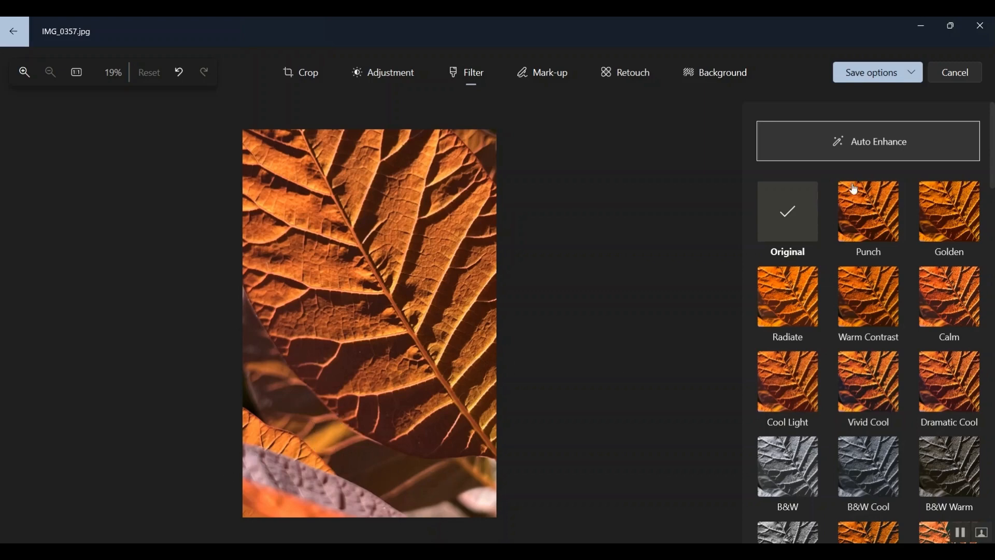
click(877, 142)
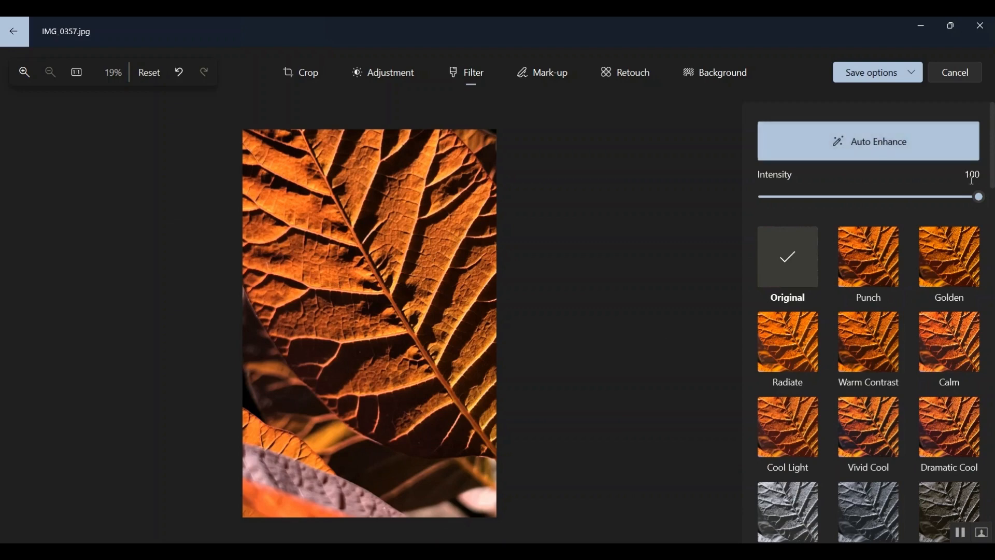
drag(977, 197, 976, 196)
drag(976, 197, 990, 213)
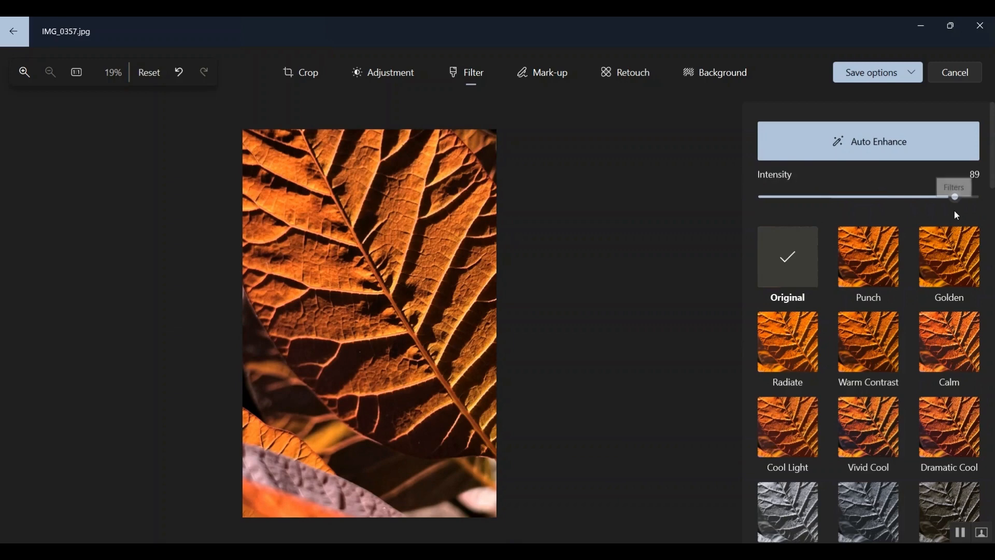
drag(991, 215, 957, 213)
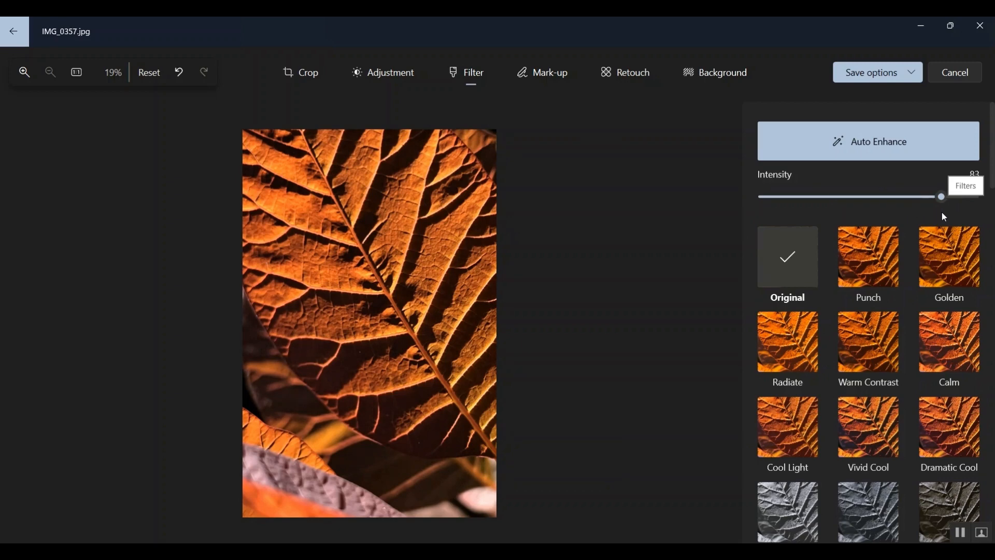
mouse_move(957, 216)
mouse_down()
mouse_move(910, 215)
mouse_move(954, 214)
mouse_up()
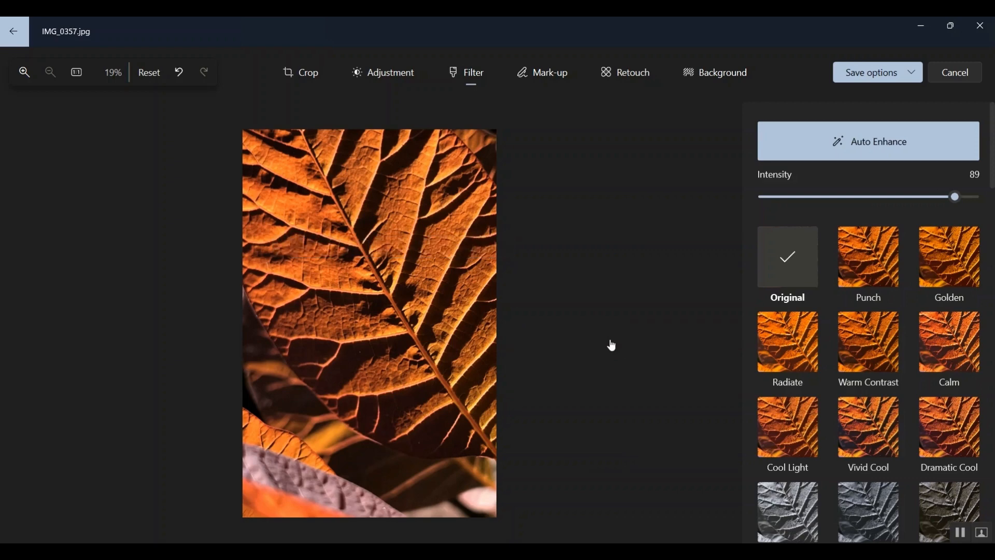
Switch Auto Enhance off to try Warm Contrast at intensity 60, and return to the Original look with Auto Enhance
click(886, 154)
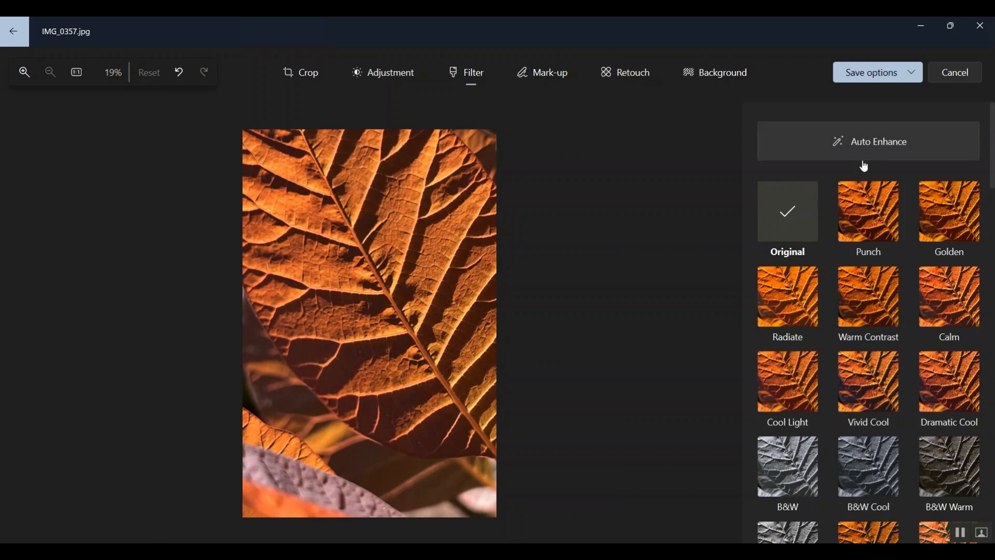
click(875, 309)
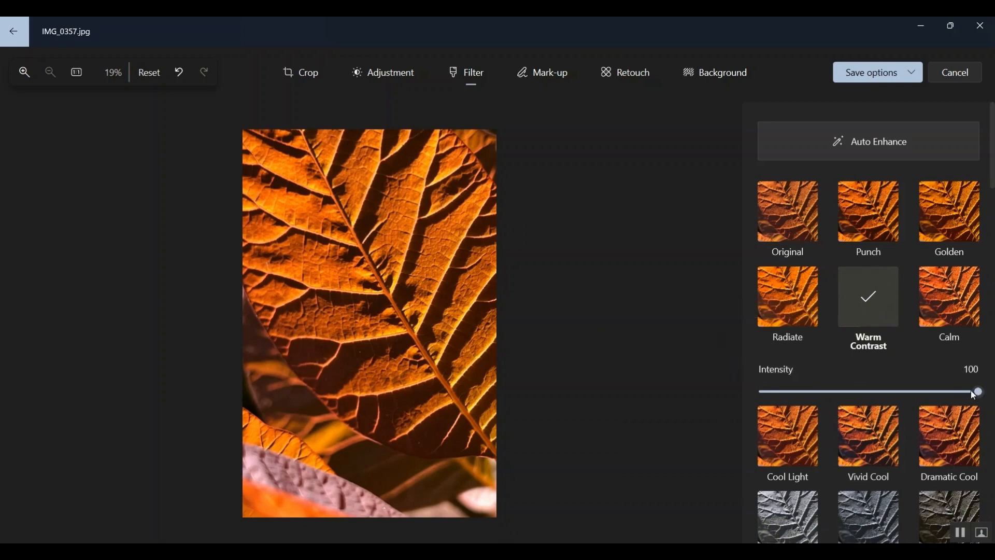
drag(978, 391, 888, 407)
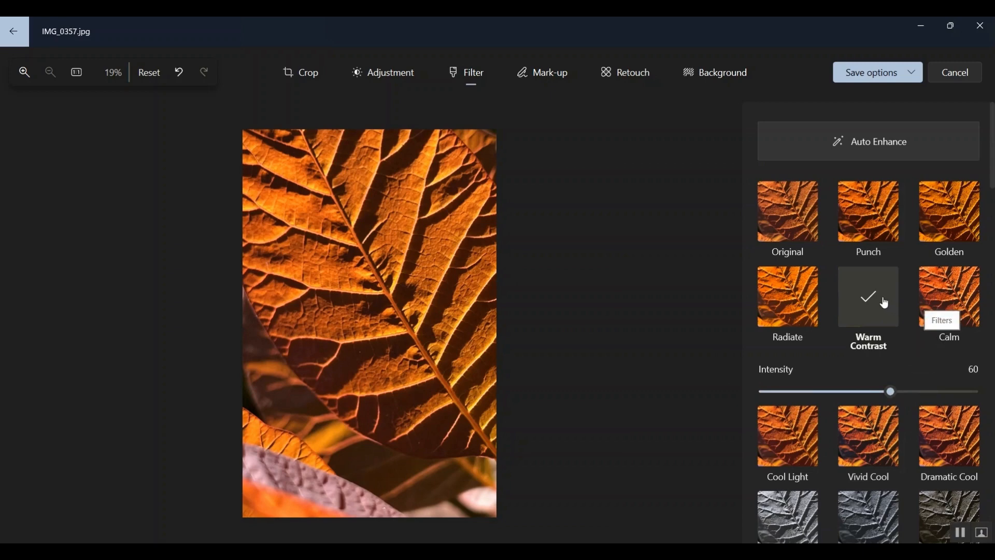
click(767, 213)
click(845, 144)
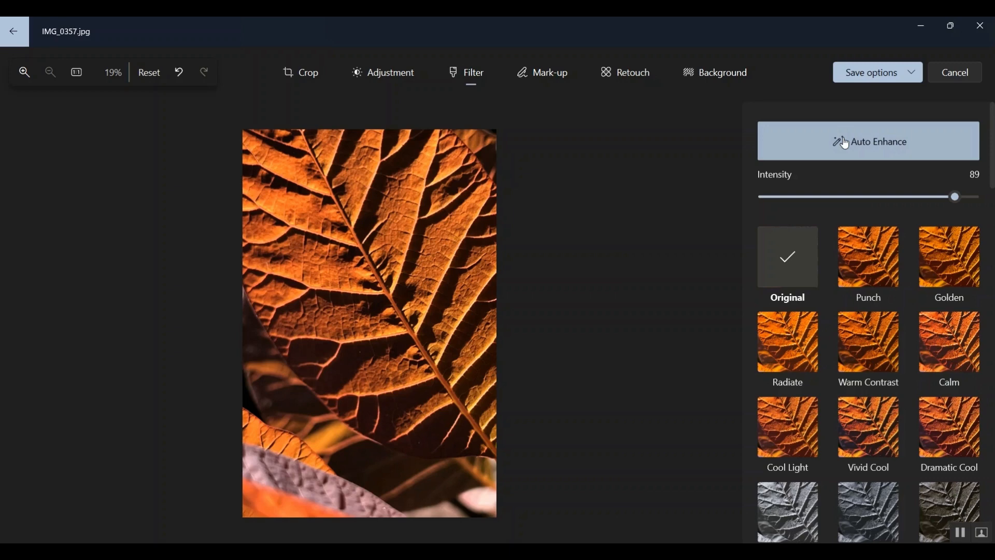
Save the enhanced orange leaf photo as a separate copy with an altered file name in the Downloads folder
click(883, 75)
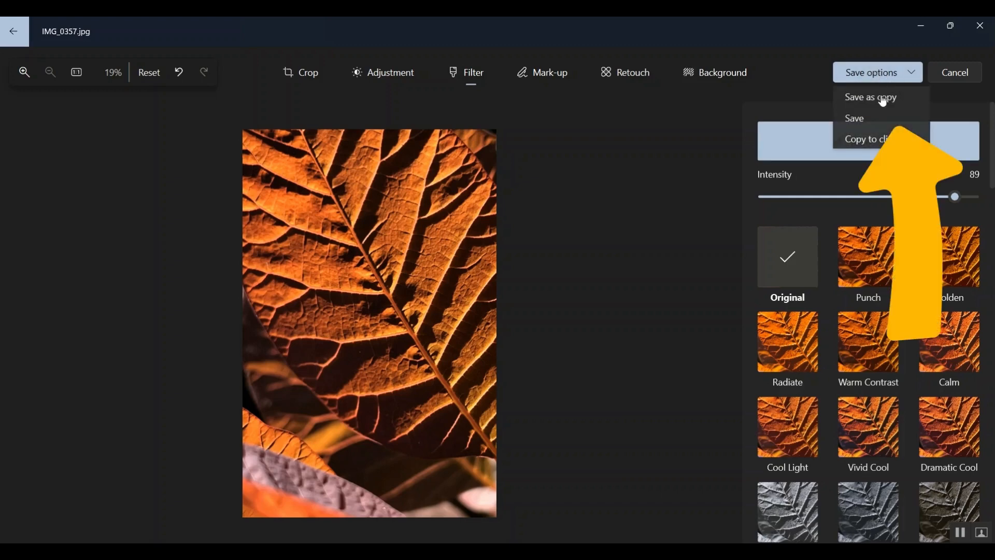
click(883, 98)
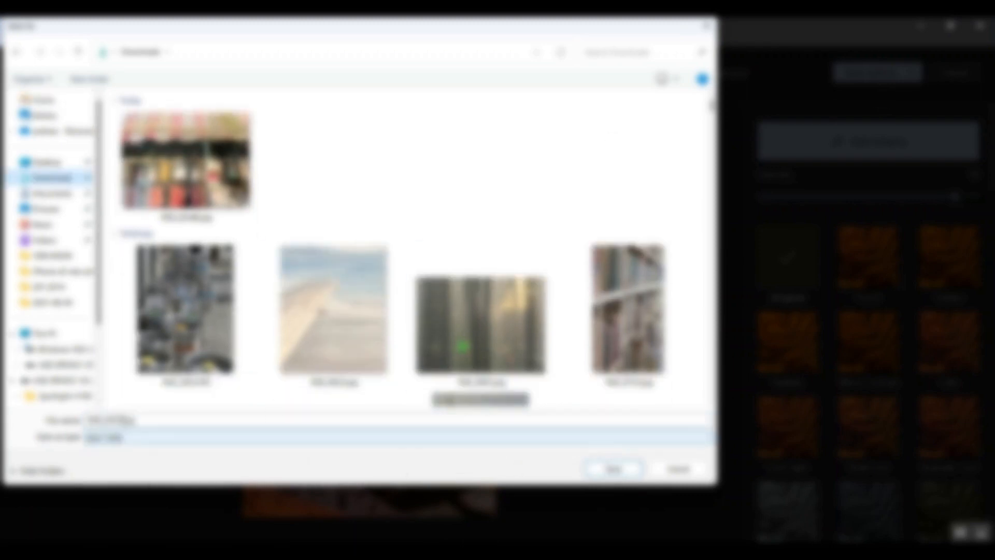
click(116, 419)
click(115, 420)
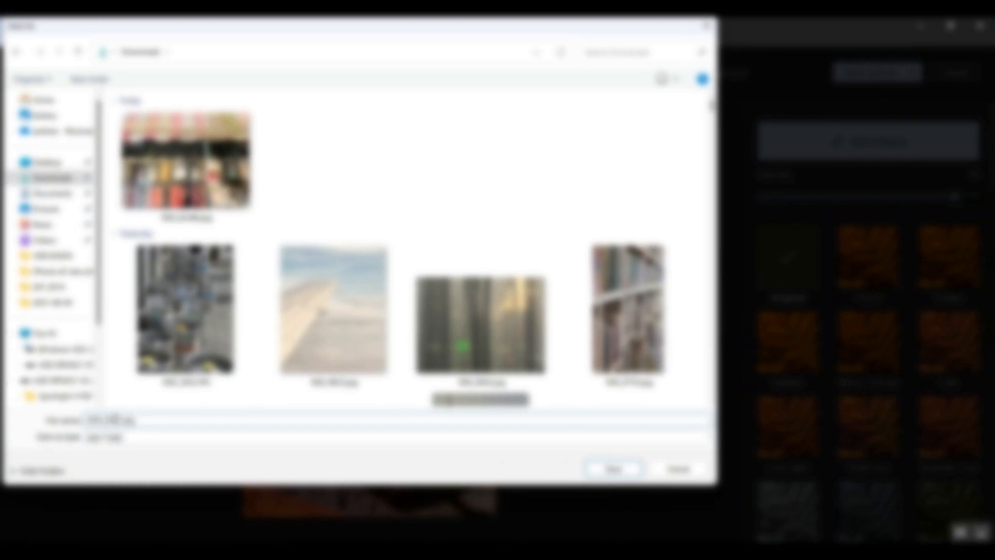
click(622, 470)
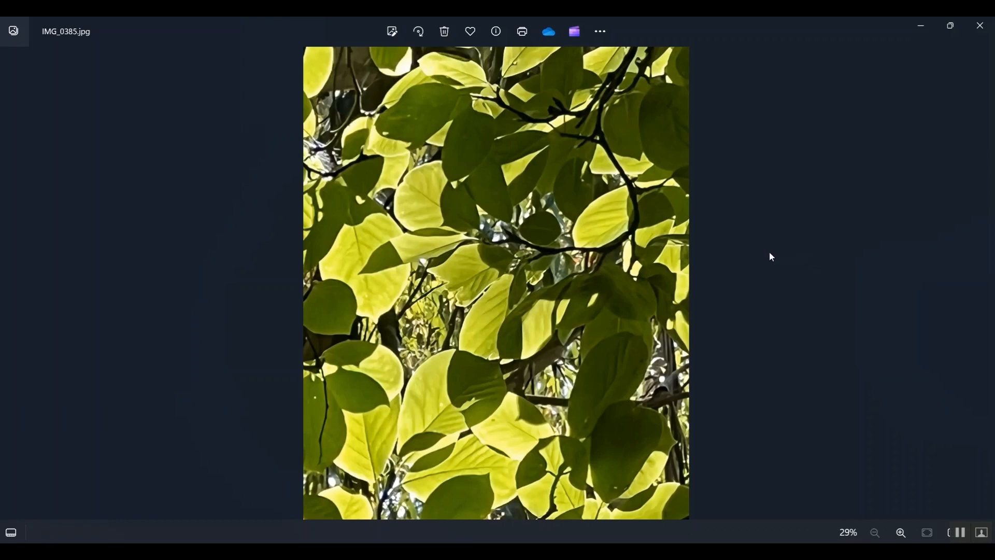
Open the green leaves photo IMG_0385.jpg for filter editing
click(394, 32)
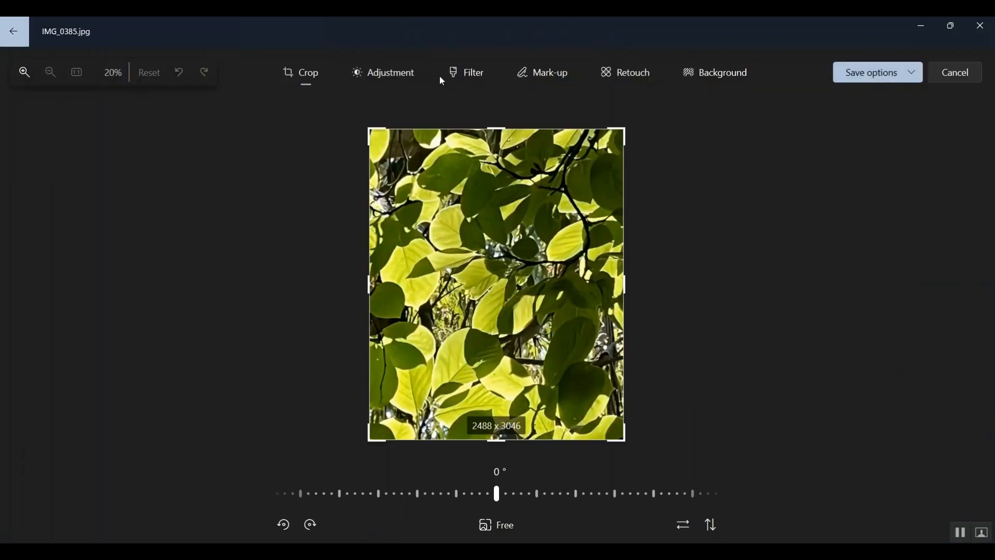
click(481, 78)
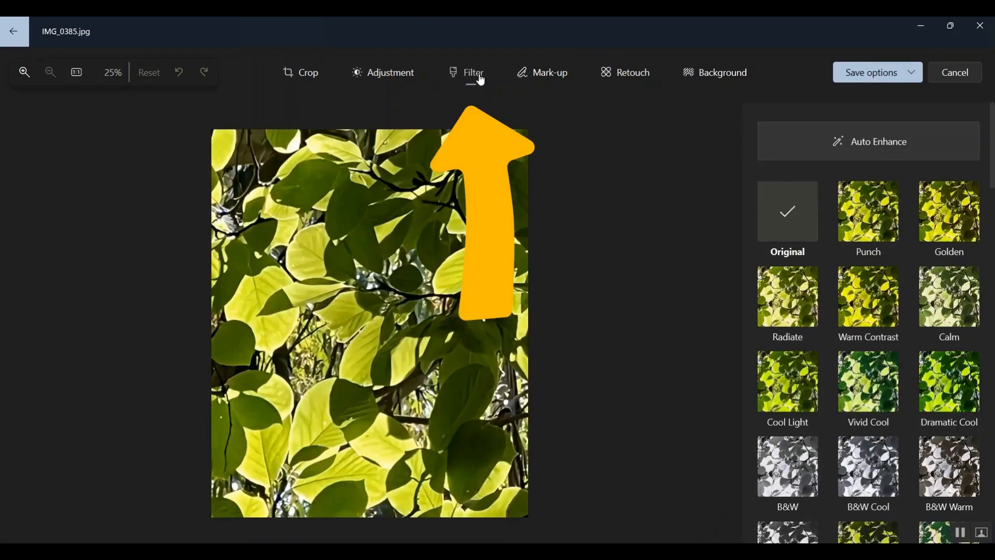
Switch Auto Enhance on and off repeatedly to compare it with the original photo, leaving it off
click(897, 149)
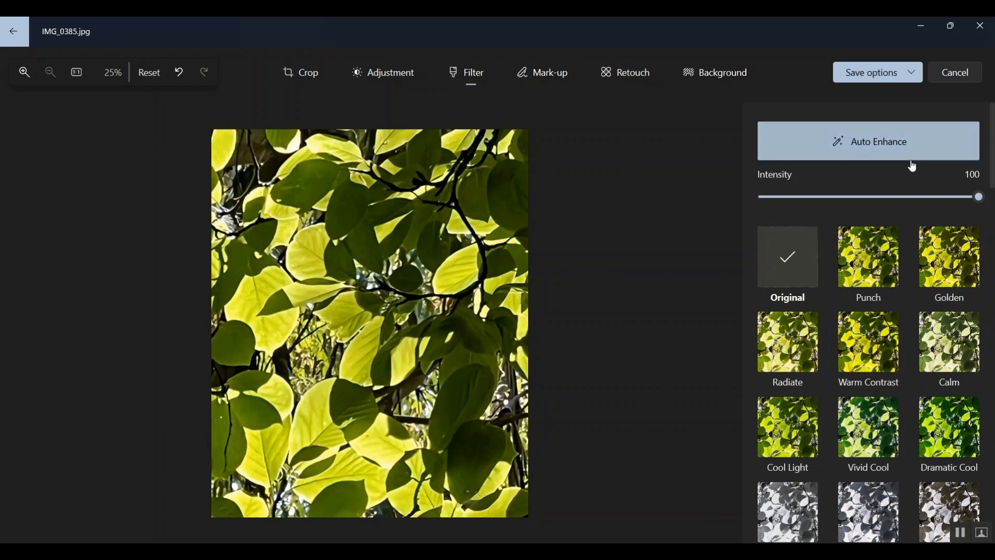
click(886, 141)
click(886, 141)
click(886, 141)
click(886, 141)
click(887, 141)
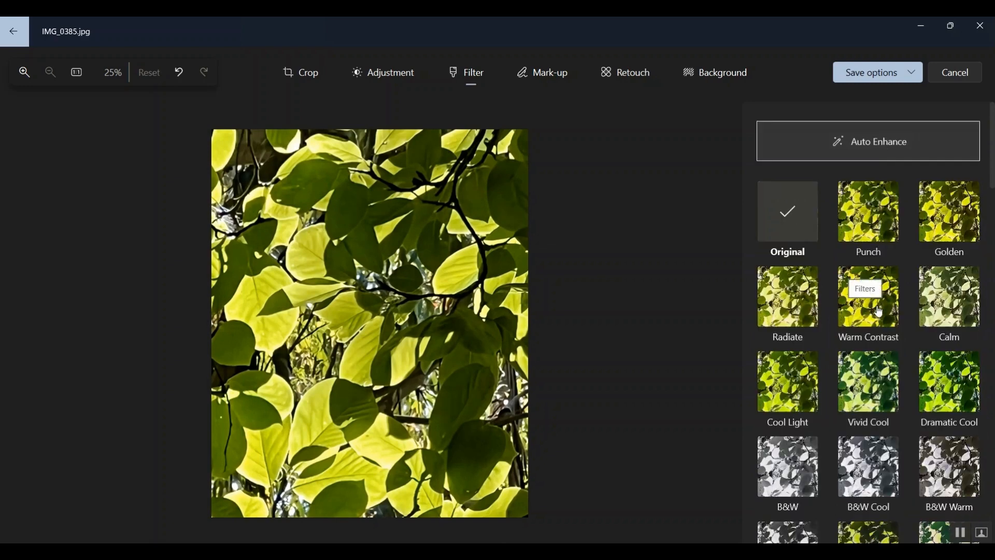
Try the Warm Contrast filter on the green leaves at intensities 100 and 12, and restore the Original look
click(879, 311)
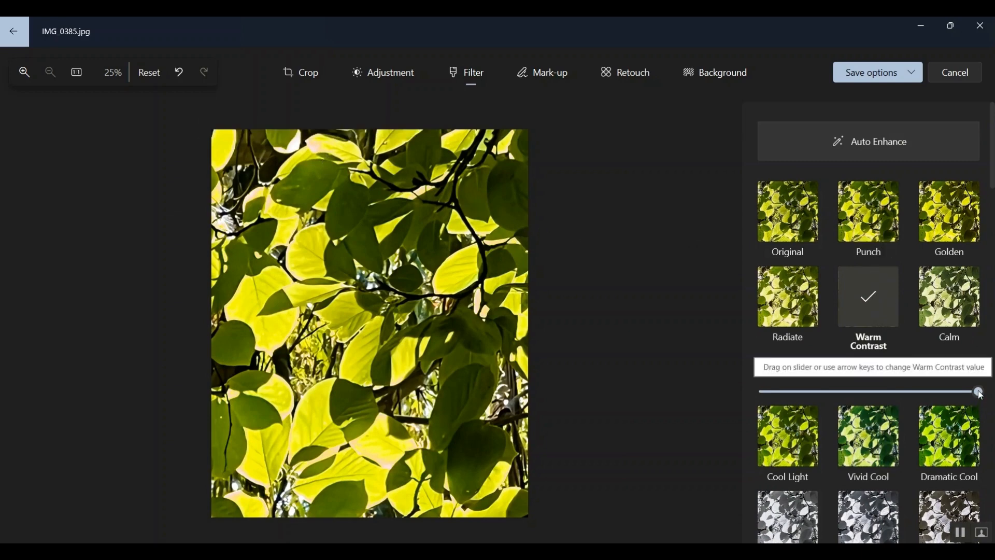
click(794, 226)
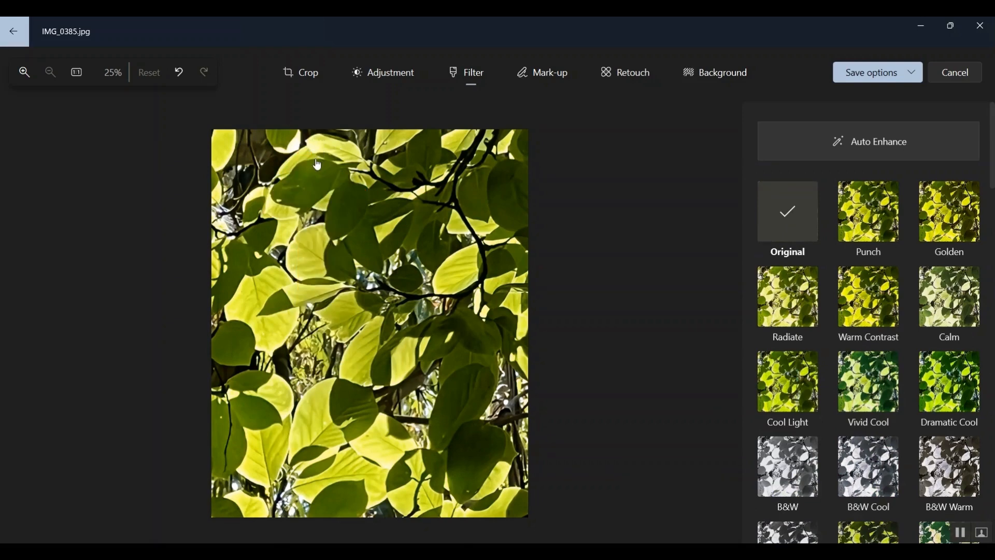
click(879, 314)
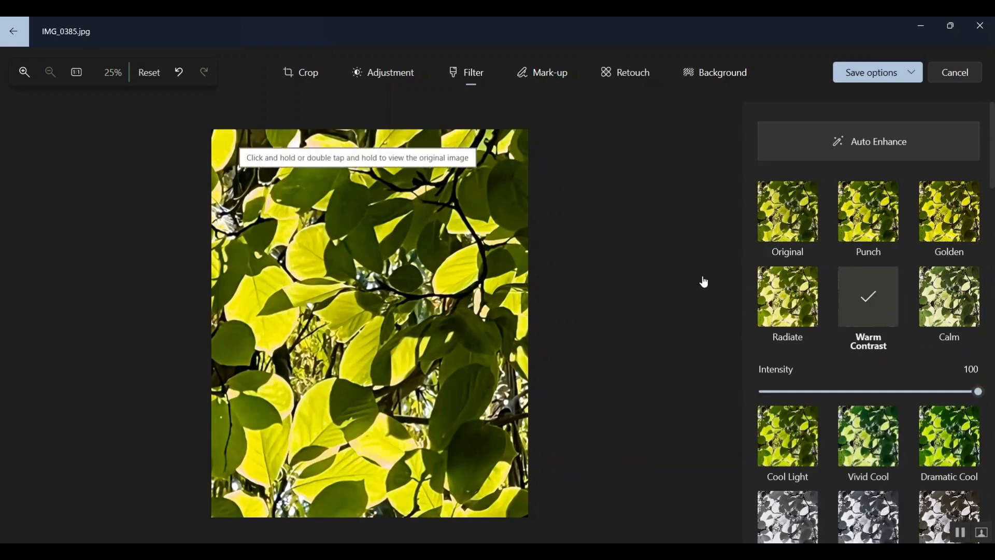
drag(979, 396, 787, 386)
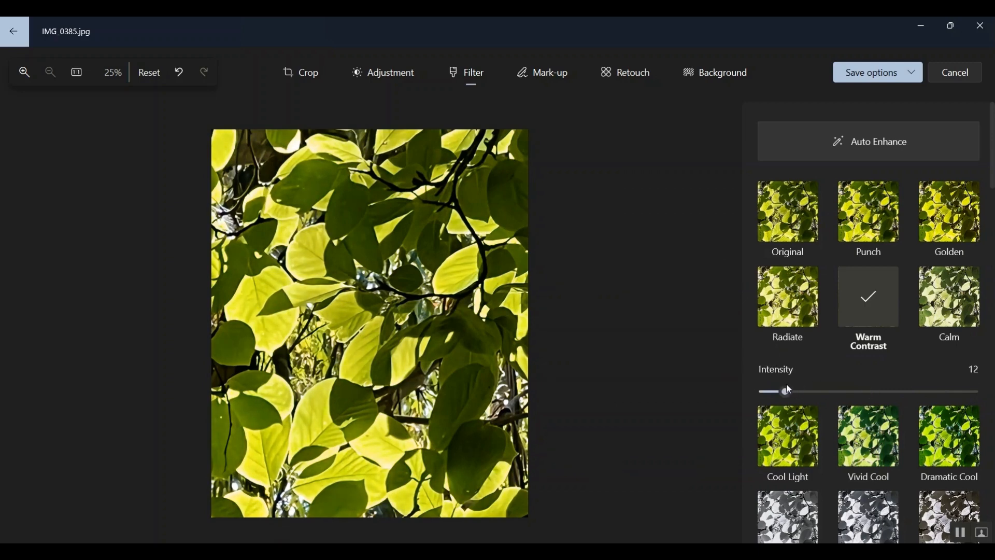
click(783, 210)
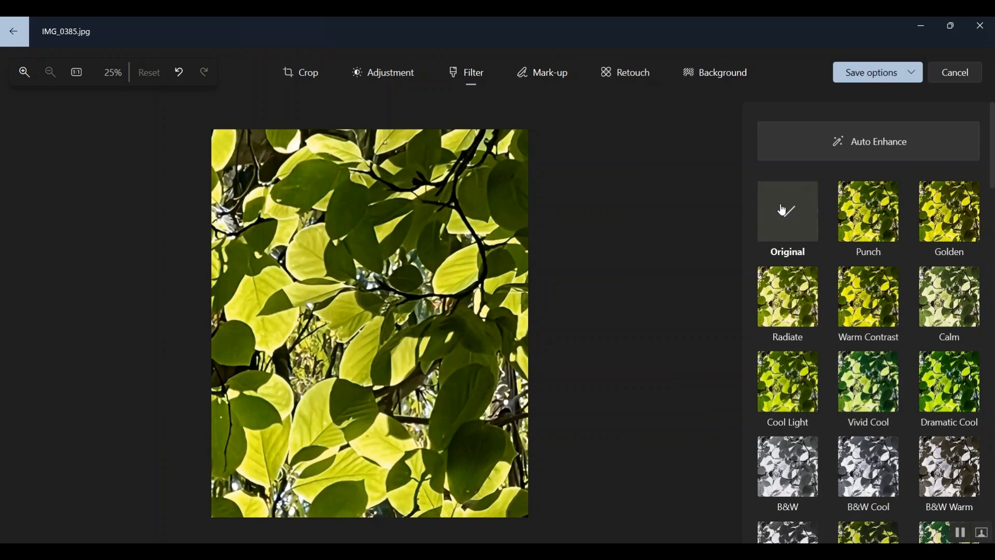
Reapply Warm Contrast, compare intensities 10 and 100 against the unedited image, and return the photo to Original
click(870, 314)
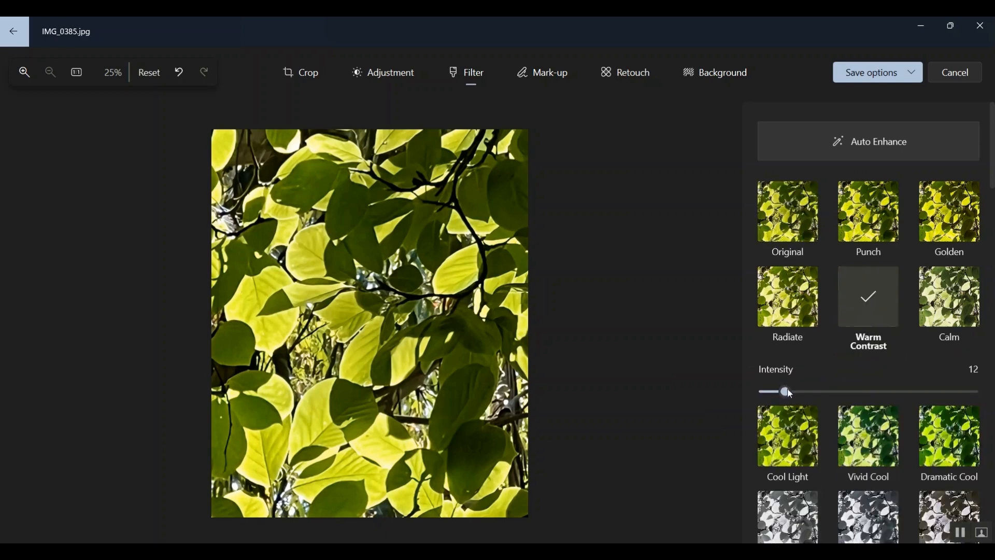
mouse_move(785, 391)
mouse_down()
mouse_move(763, 393)
mouse_move(853, 398)
mouse_move(766, 400)
mouse_move(777, 402)
mouse_up()
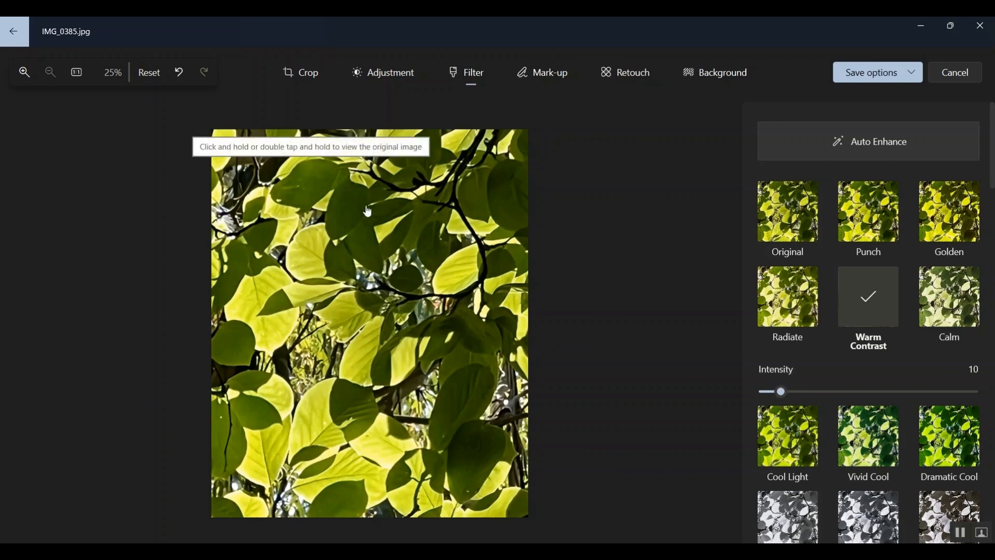
drag(781, 391, 978, 391)
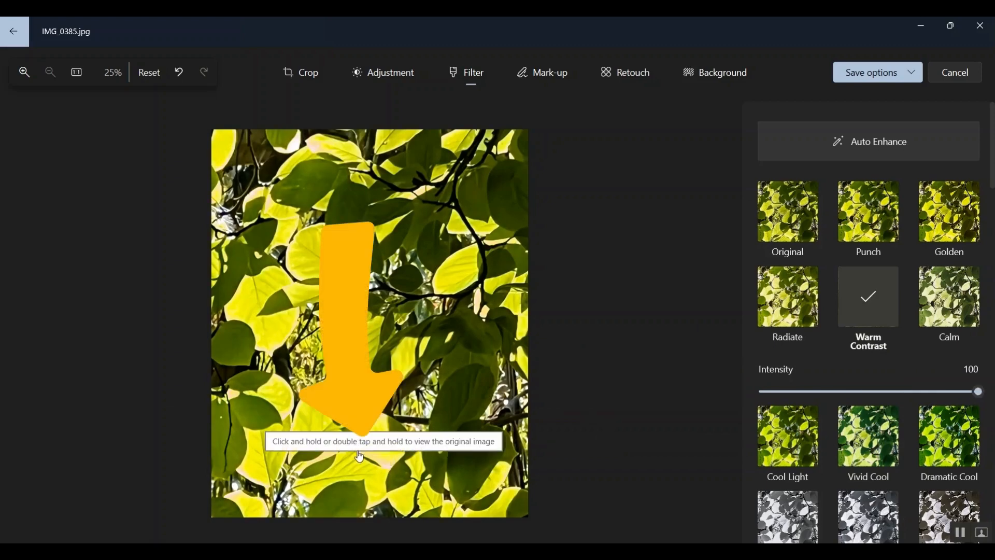
click(803, 224)
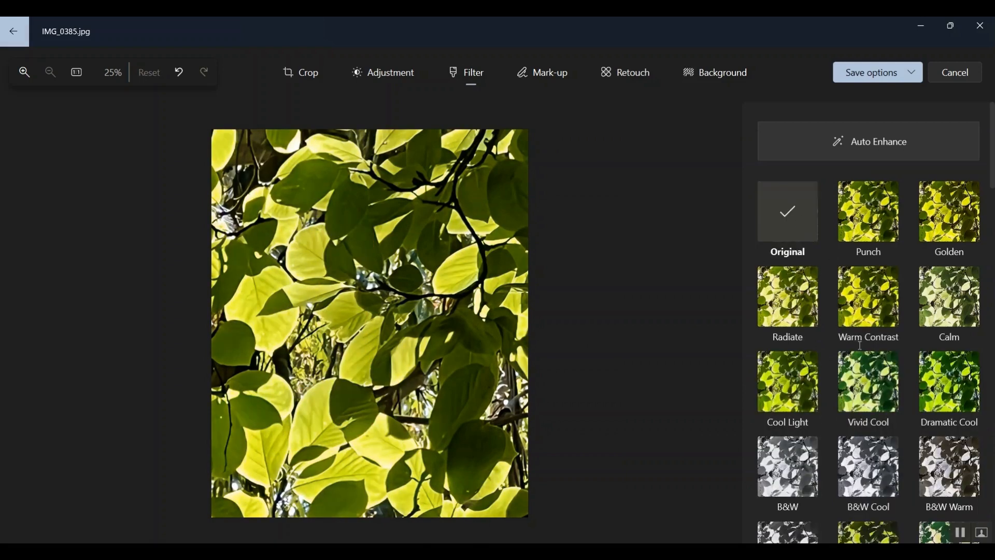
Try Warm Contrast on the green leaves once more, return to Original, and apply Auto Enhance at intensity 100
click(869, 313)
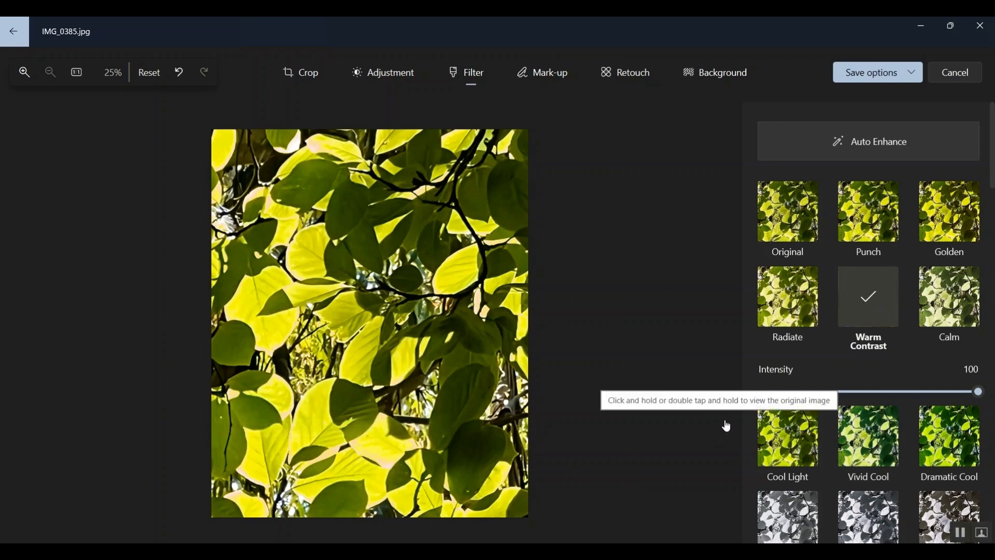
click(786, 207)
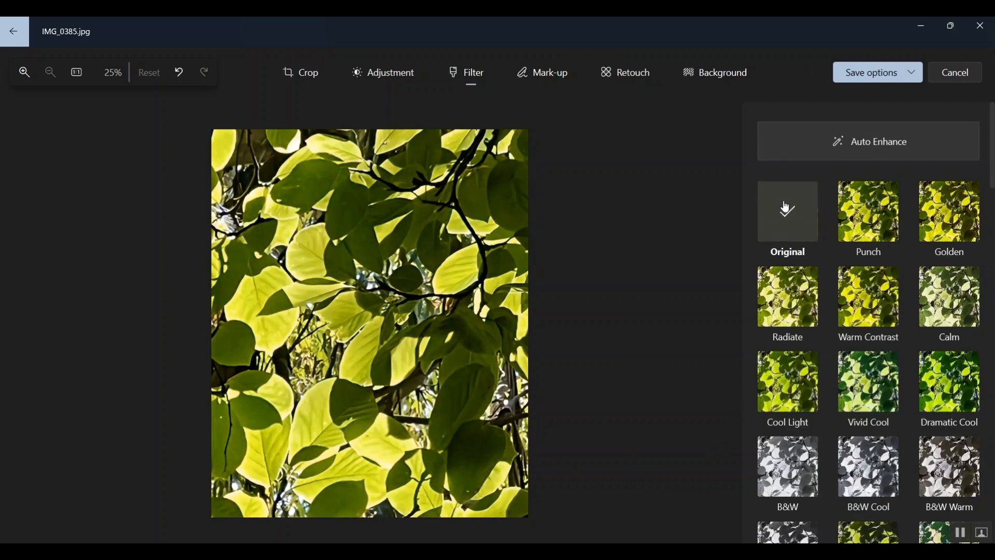
click(880, 150)
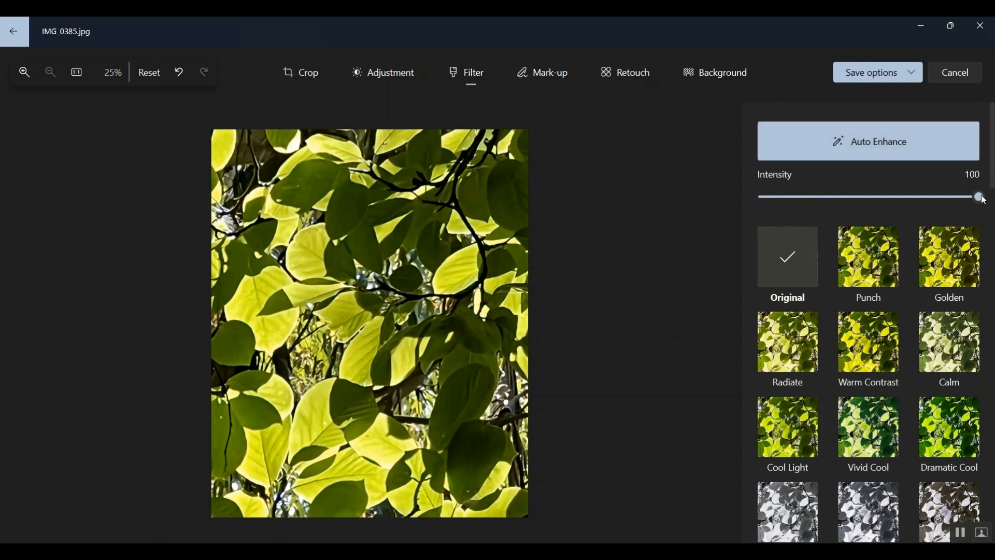
mouse_move(979, 197)
mouse_down()
mouse_move(755, 199)
mouse_move(979, 197)
mouse_up()
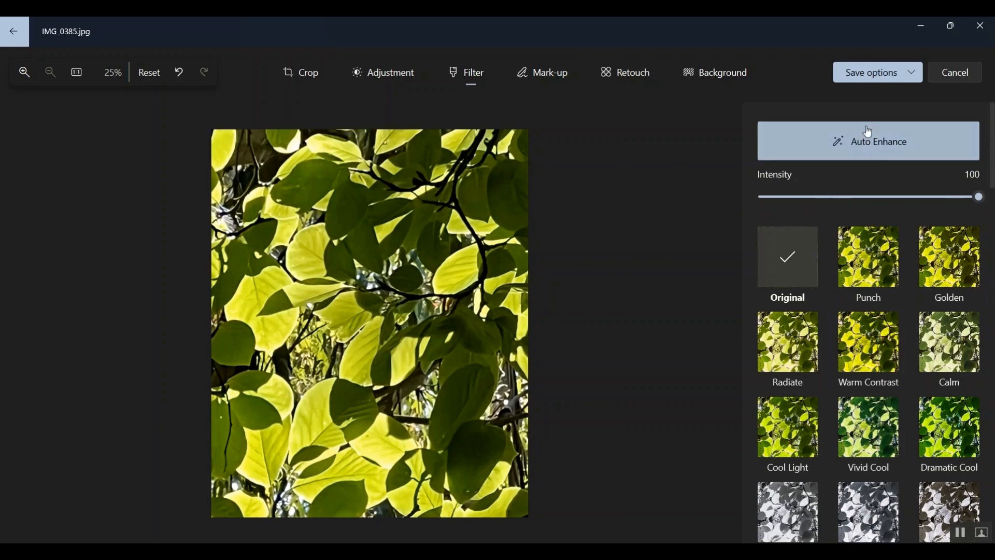
Switch Auto Enhance off and on to compare the green leaves with the unedited photo, leaving it on at intensity 100
click(868, 147)
click(868, 148)
click(868, 147)
click(869, 148)
mouse_move(982, 200)
mouse_down()
mouse_move(760, 197)
mouse_move(974, 202)
mouse_move(973, 217)
mouse_move(854, 214)
mouse_move(979, 199)
mouse_up()
click(905, 151)
click(905, 151)
Save the enhanced green leaves photo as a renamed copy in the Downloads folder
click(906, 77)
click(886, 97)
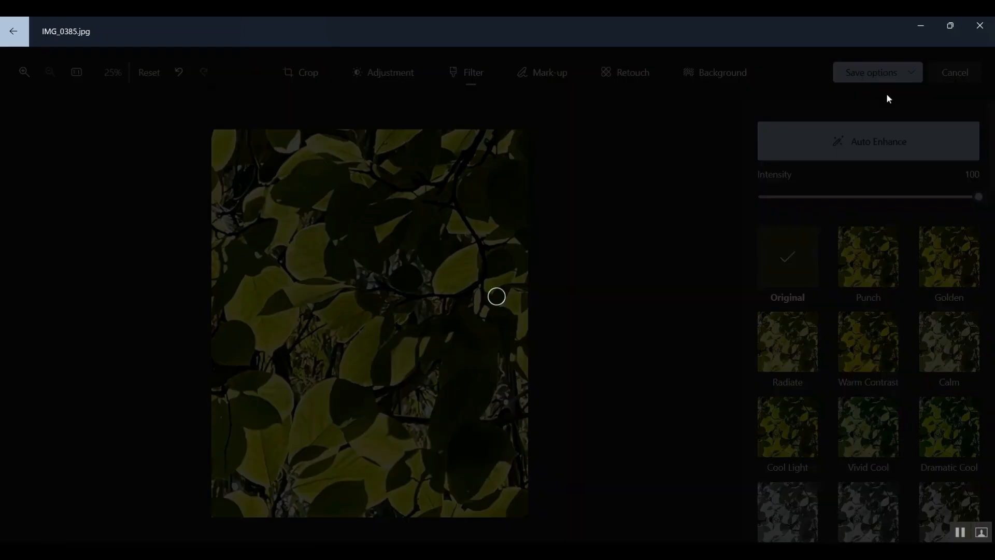
click(47, 181)
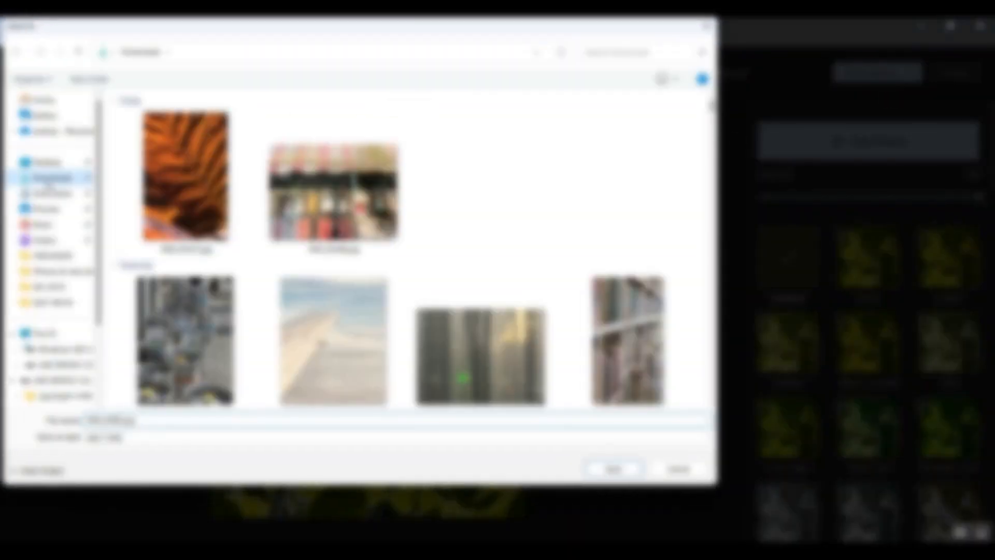
double_click(110, 422)
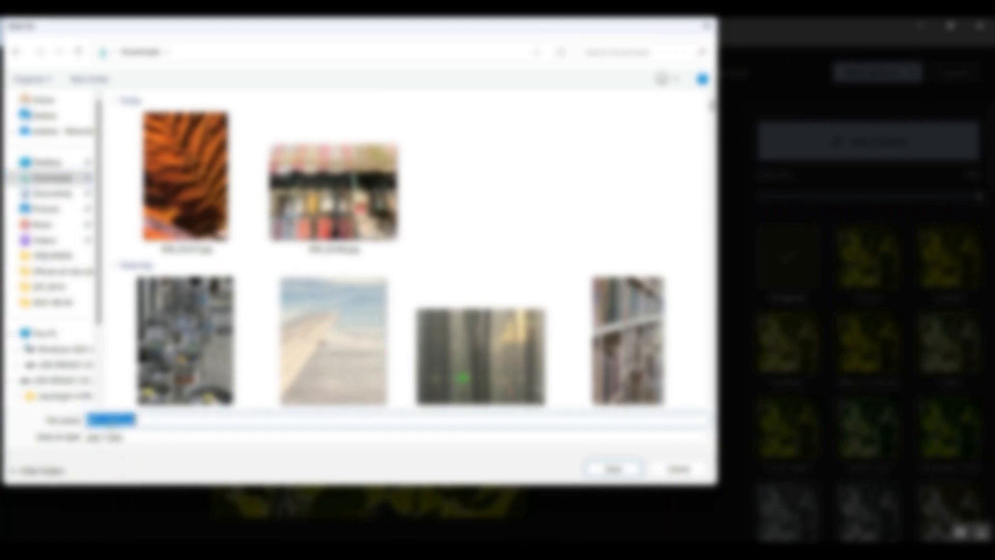
click(110, 421)
text(0)
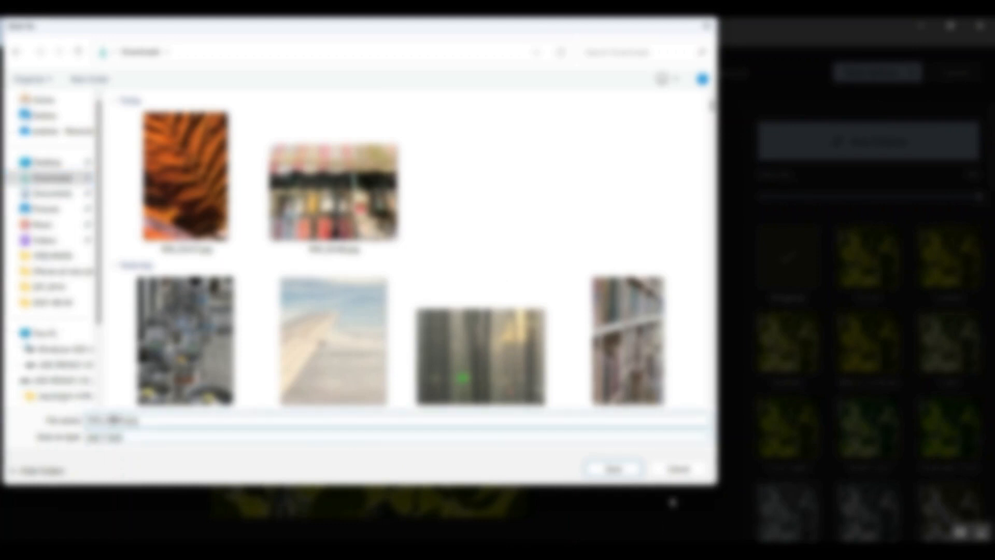
click(629, 469)
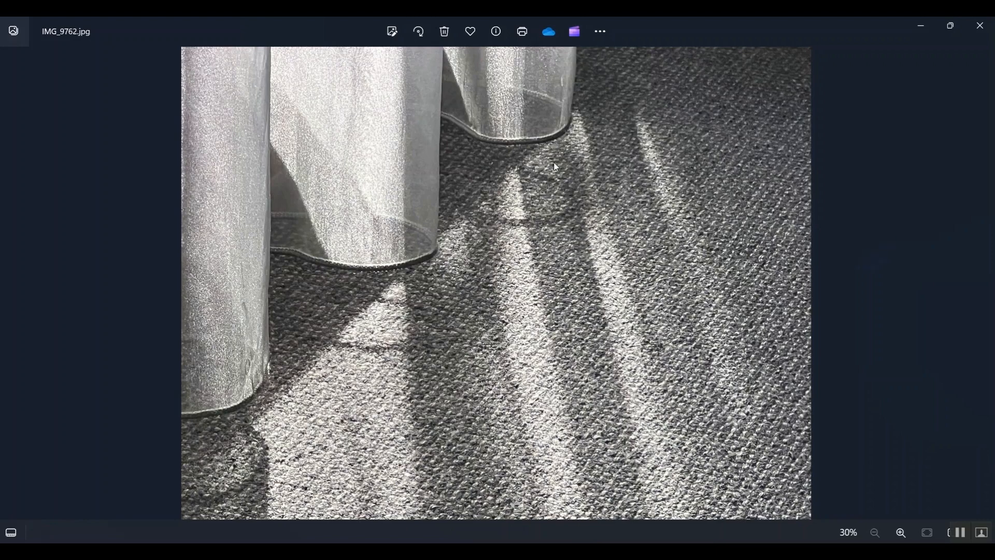
Open the curtain and carpet photo IMG_9762.jpg for filter editing and apply Auto Enhance at intensity 100
click(395, 32)
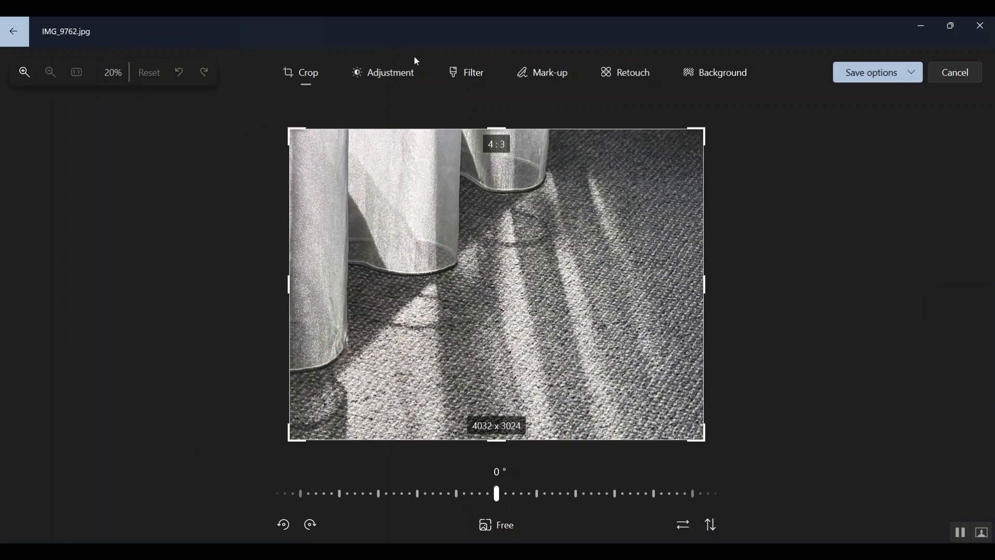
click(475, 77)
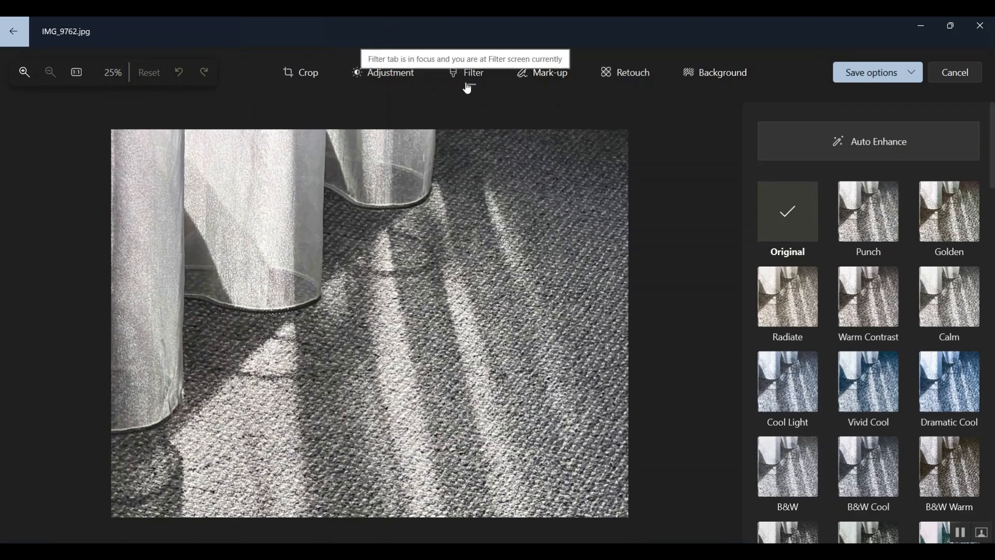
click(868, 145)
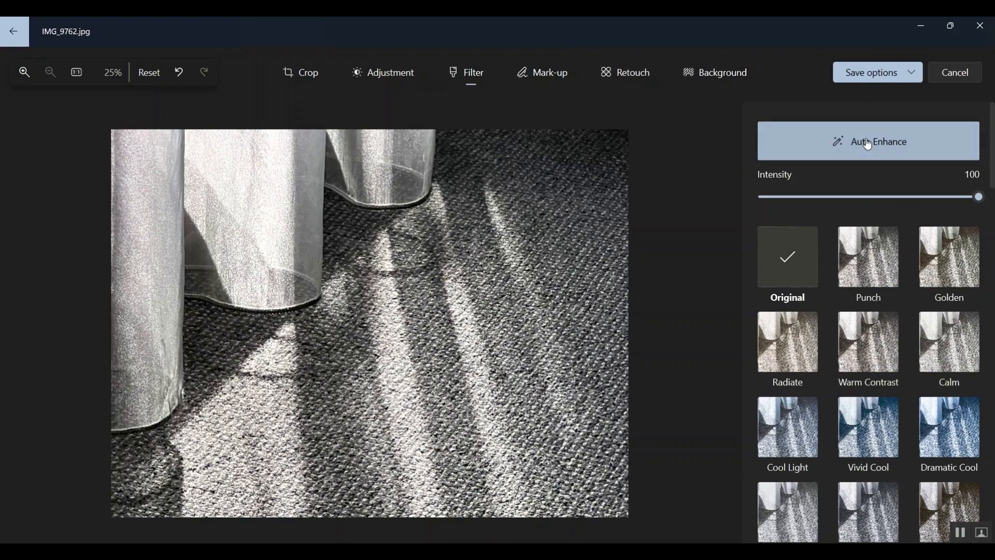
Compare Auto Enhance at intensities 100 and 28 with the unedited curtain photo by switching it off and on
click(869, 145)
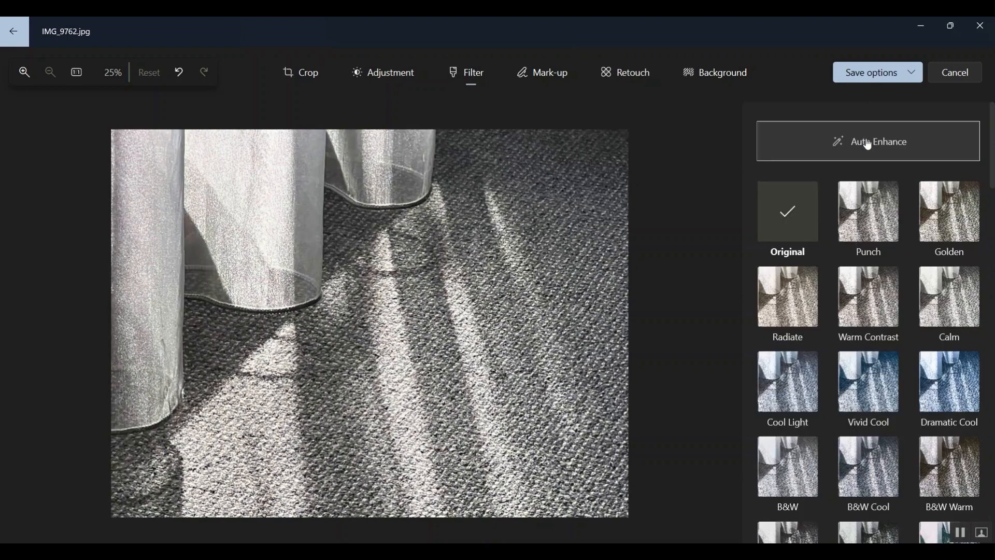
click(869, 145)
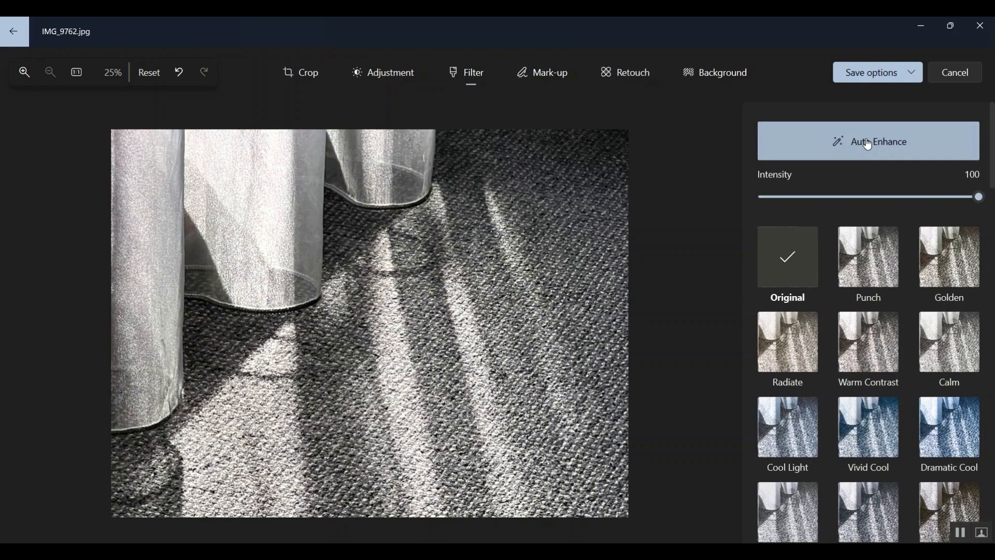
click(868, 144)
click(868, 144)
drag(979, 196, 820, 208)
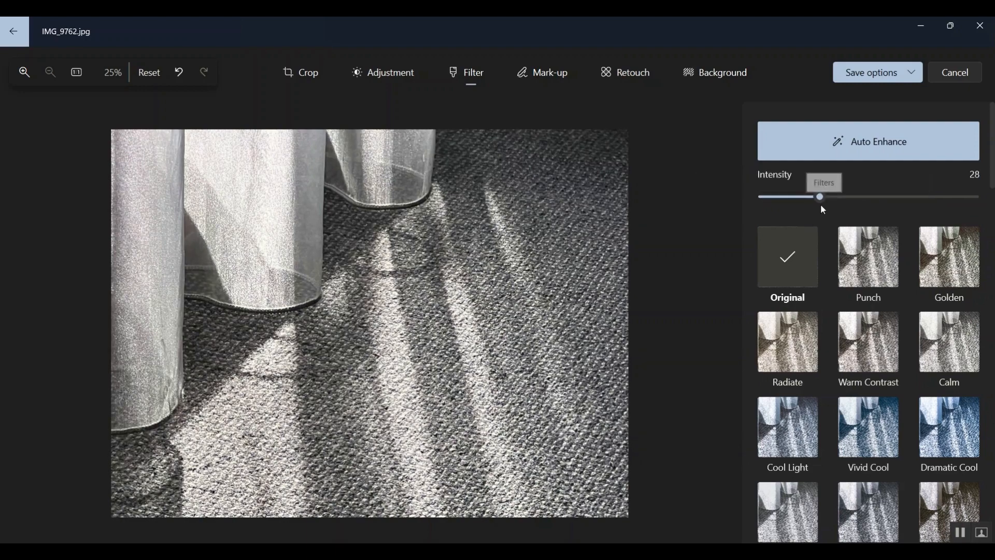
click(880, 145)
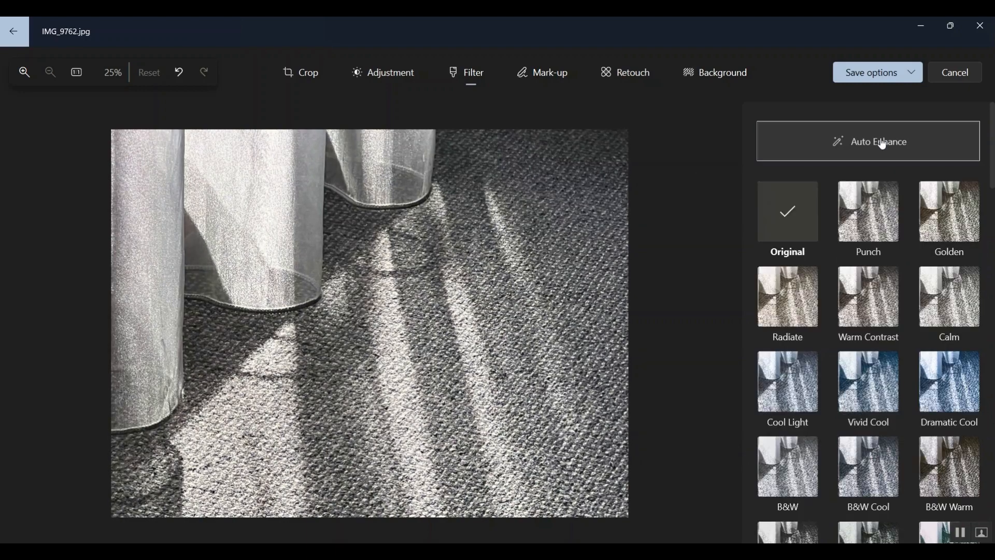
click(882, 144)
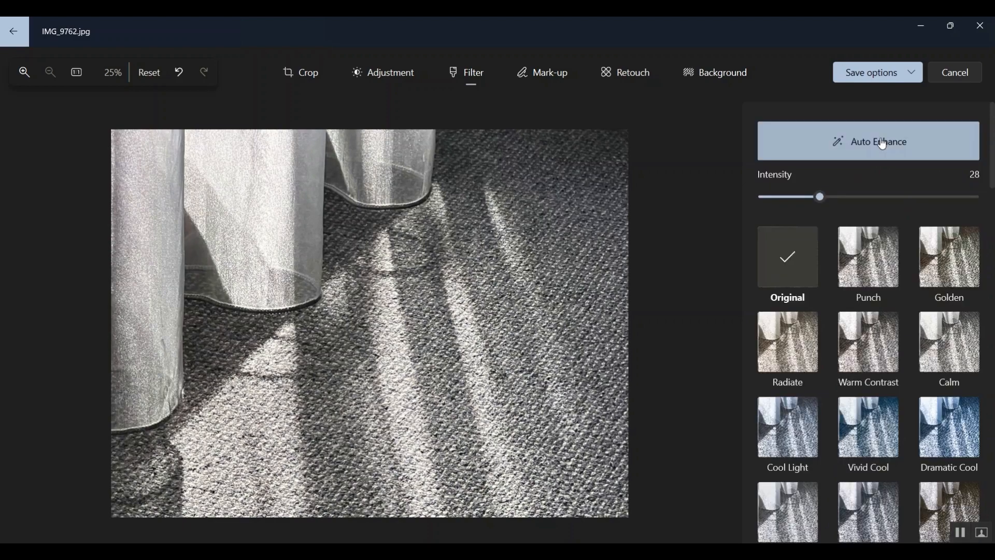
Try Auto Enhance at intensities 30 and 100 against the unedited curtain photo, and turn it off
drag(819, 197, 827, 202)
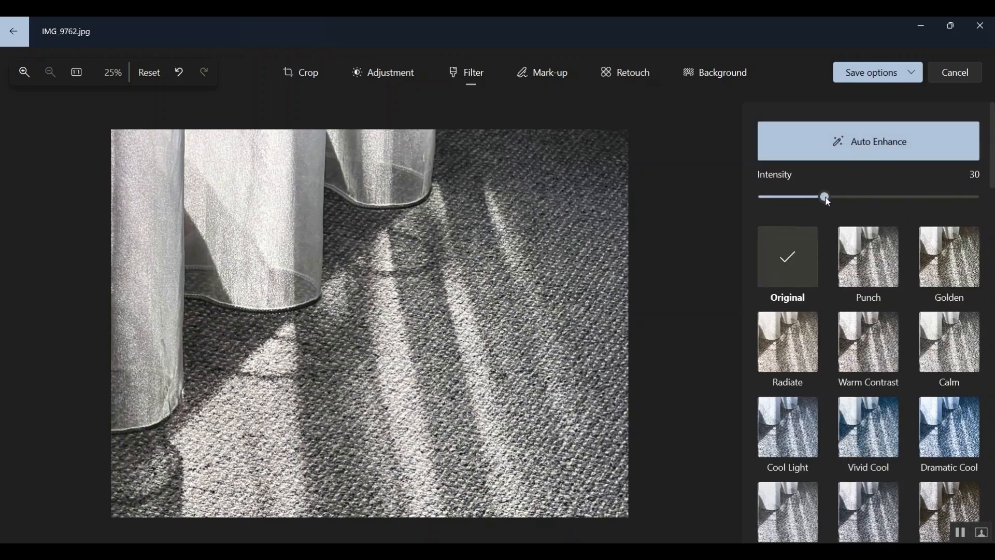
click(865, 143)
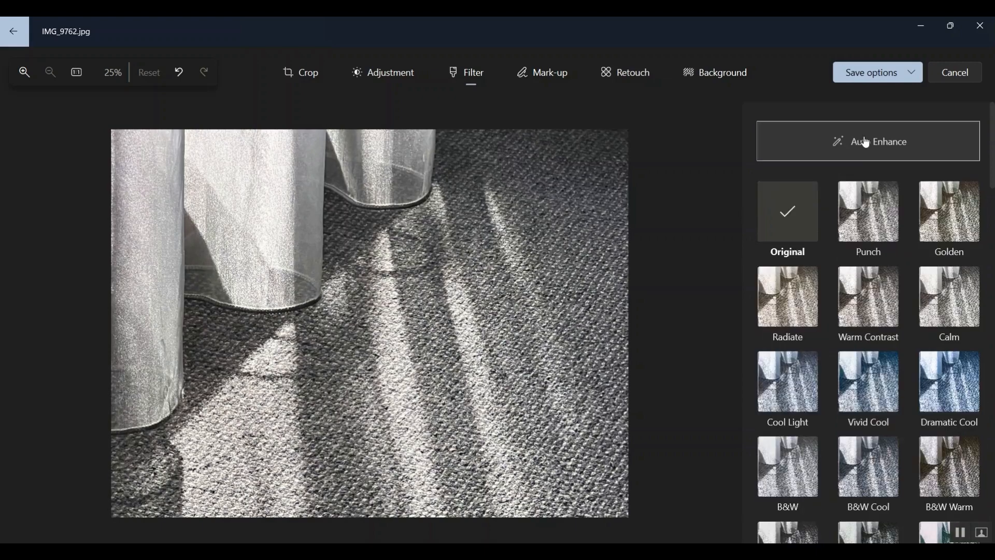
click(866, 142)
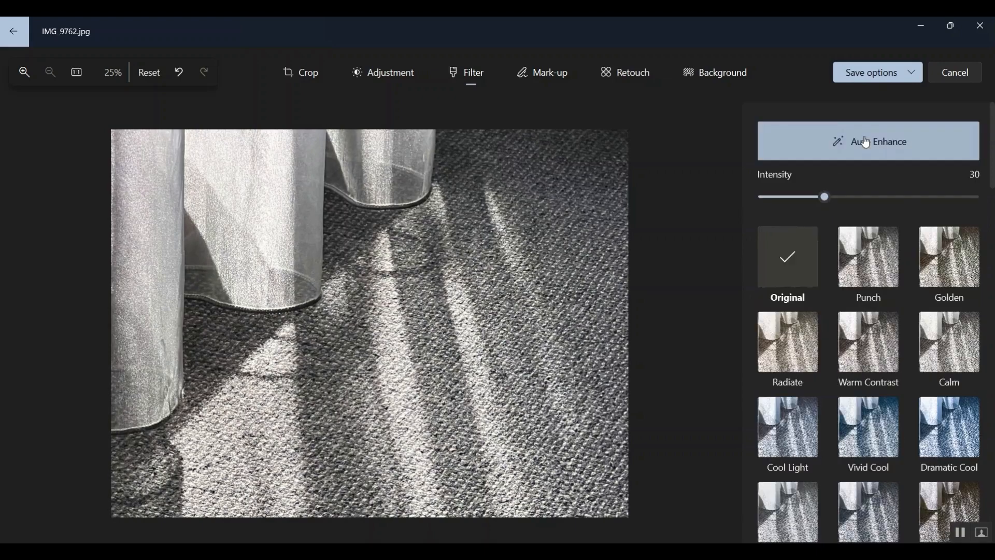
drag(825, 198, 979, 212)
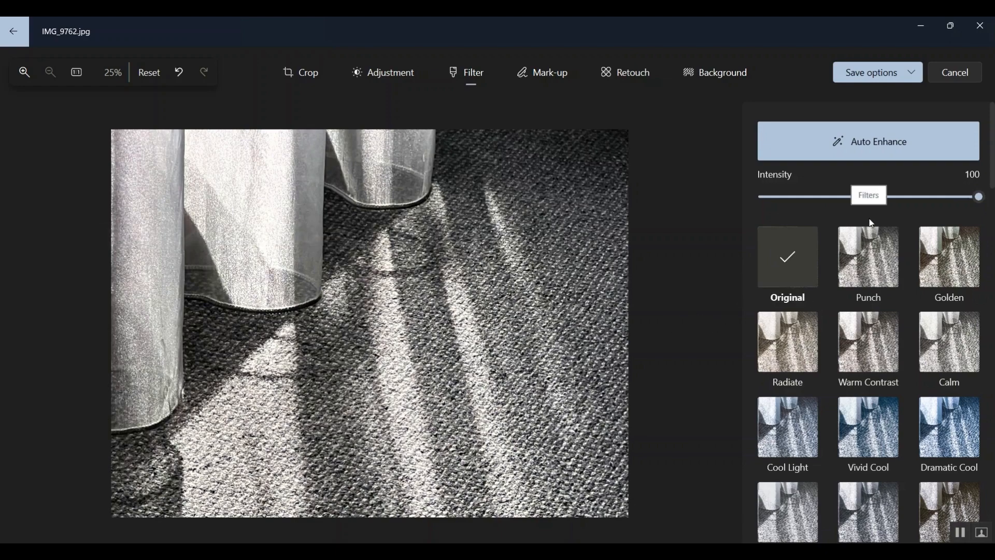
click(896, 147)
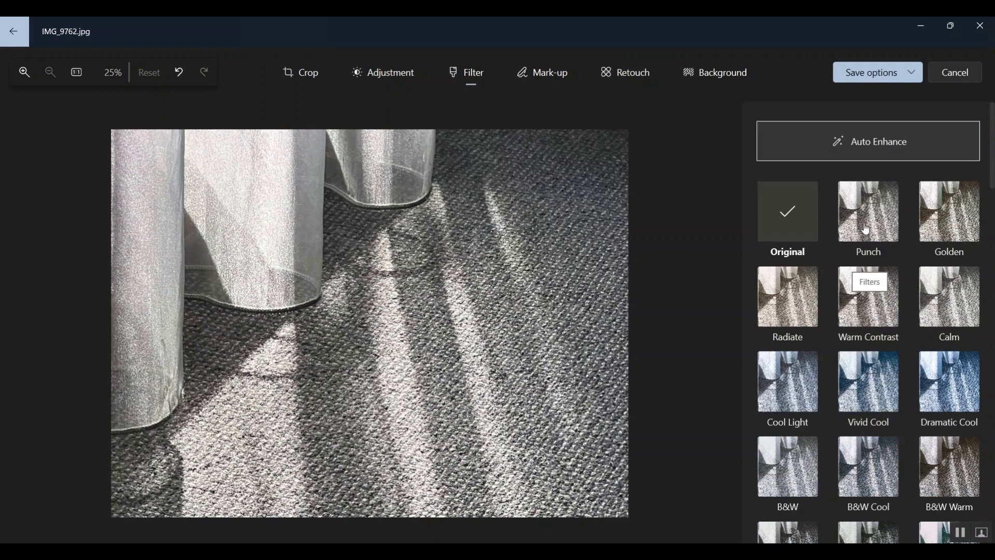
Compare Warm Contrast at intensities 100 and 32 with the original curtain photo, and restore the Original look
click(869, 310)
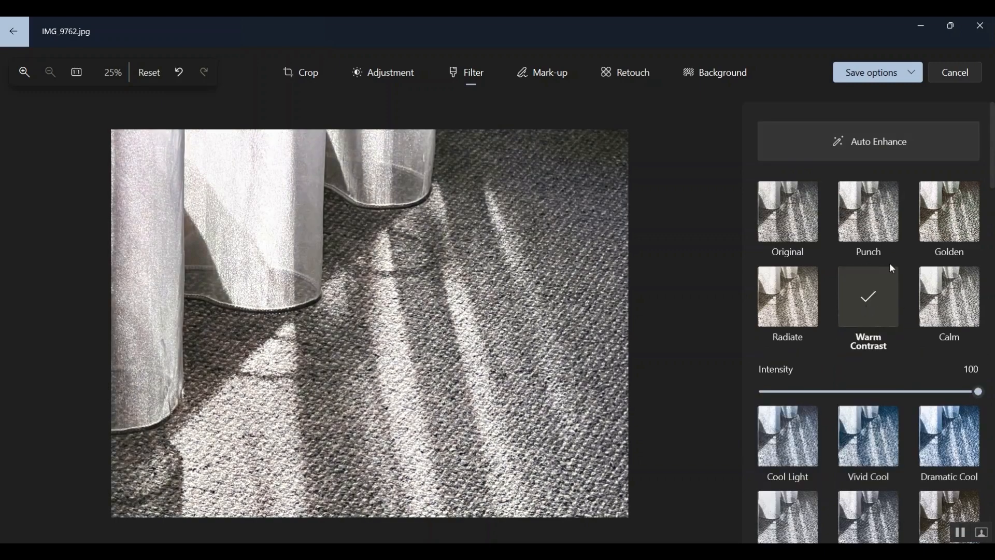
click(788, 225)
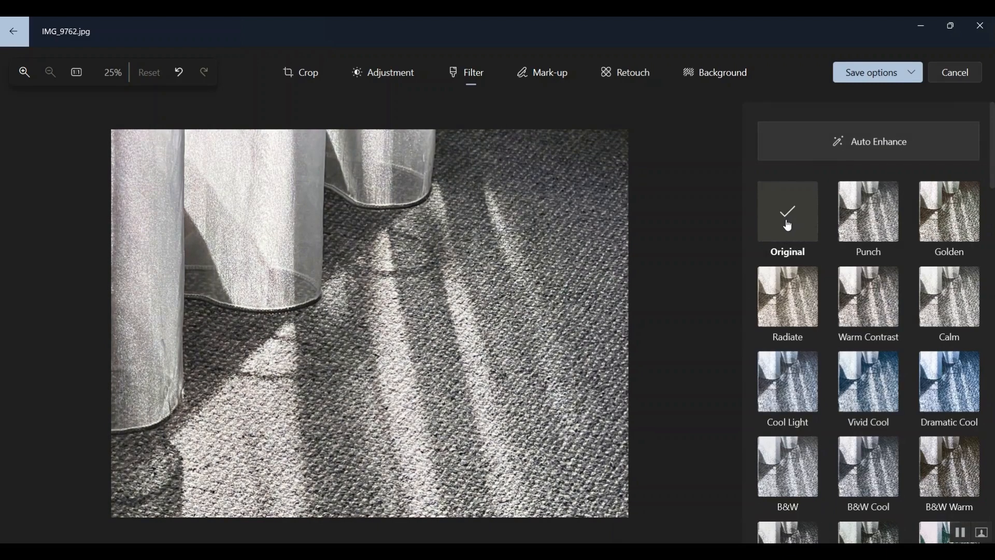
click(880, 317)
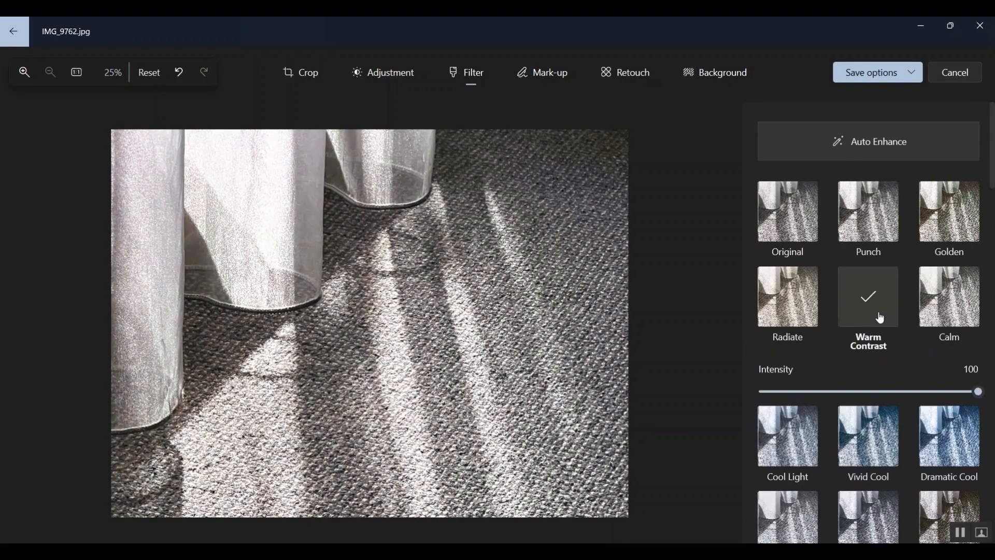
drag(979, 396, 829, 399)
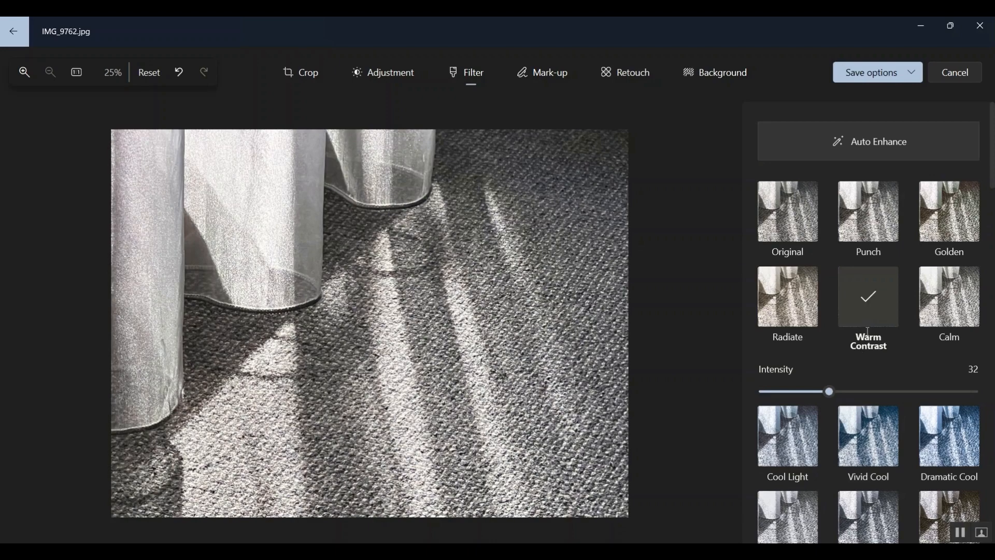
click(772, 220)
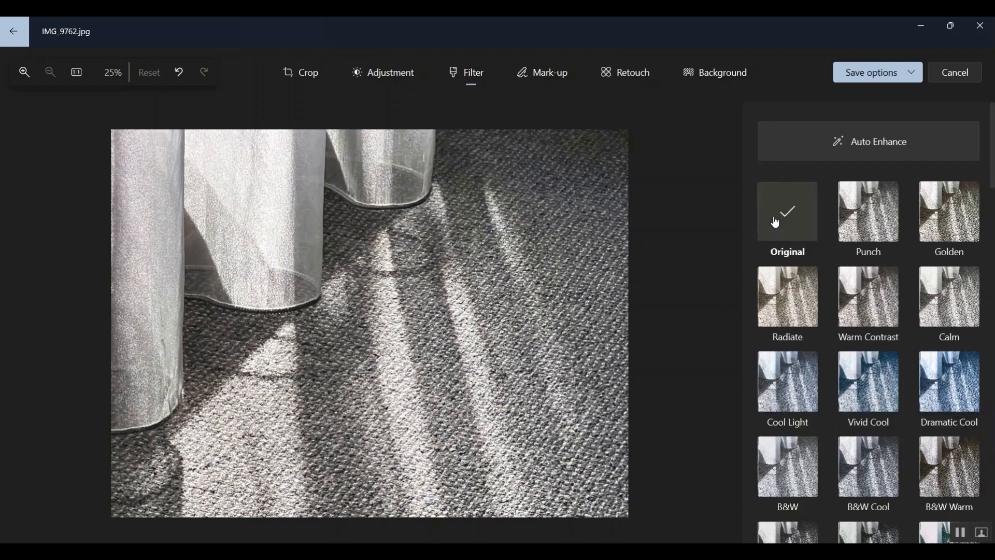
Reapply Auto Enhance to the curtain photo at intensity 30 and compare it with the unedited image
click(894, 152)
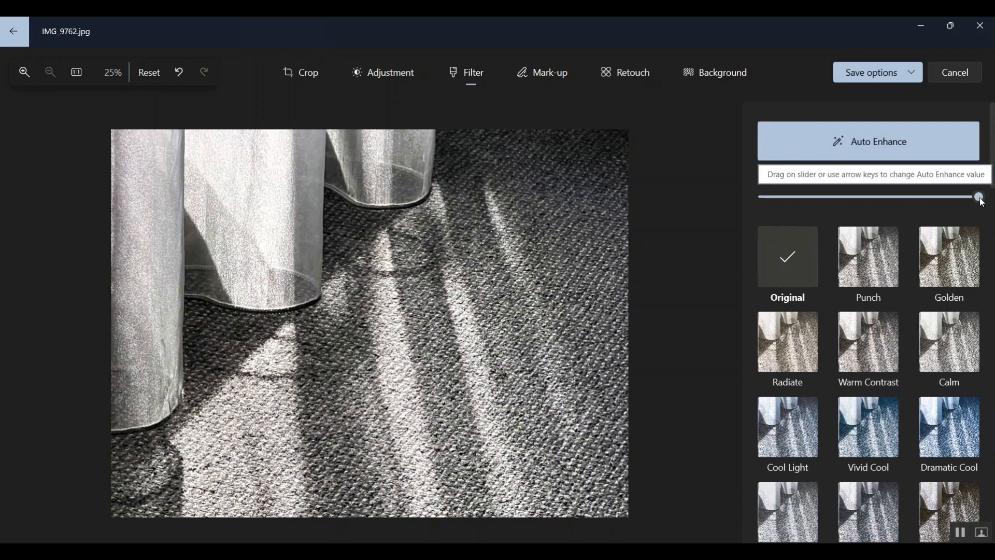
drag(979, 197, 828, 199)
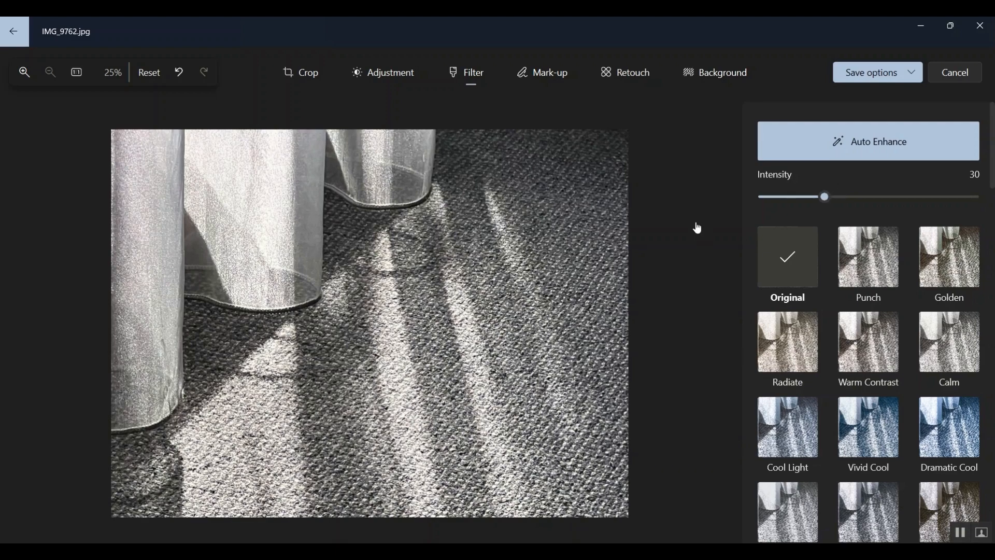
click(840, 149)
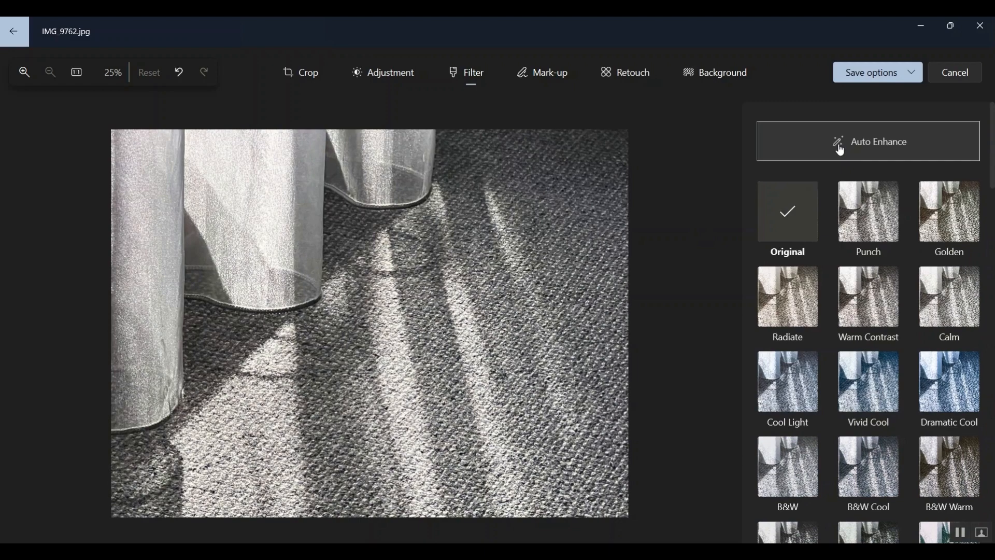
click(864, 150)
Compare Auto Enhance at intensity 100 with the unedited curtain photo, and set the intensity back to 30
drag(824, 199, 979, 197)
click(911, 149)
click(910, 149)
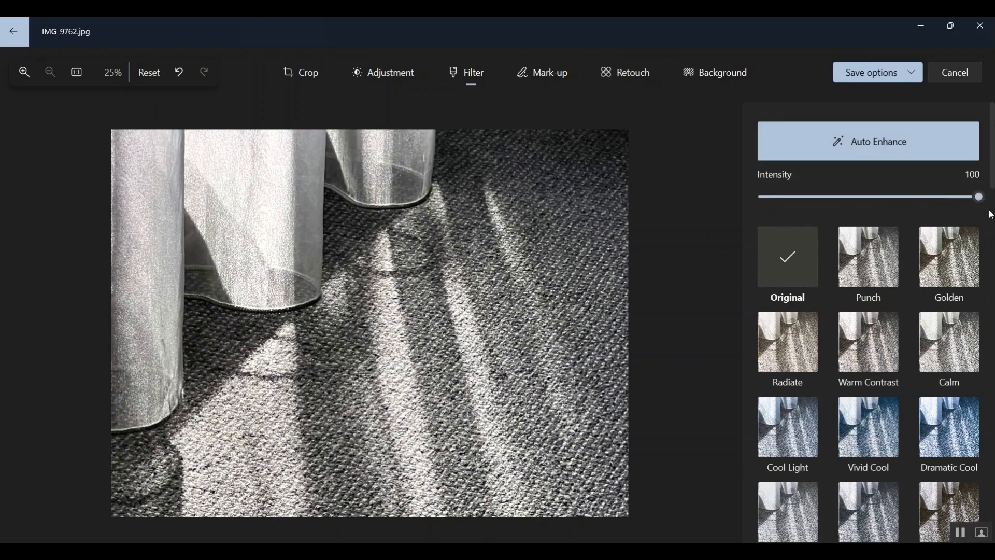
drag(980, 199, 825, 210)
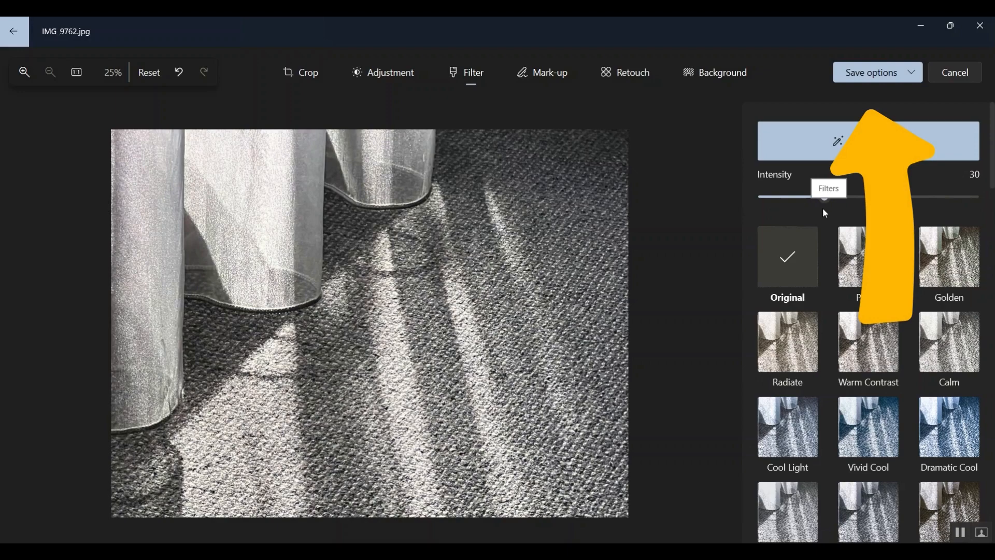
Save the edited curtain photo as a copy in the Downloads folder
click(909, 76)
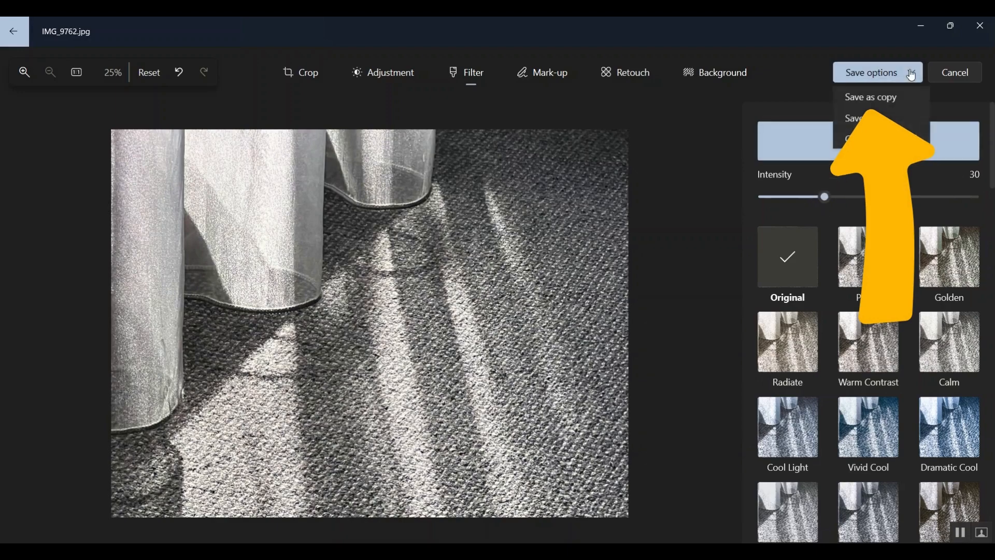
click(875, 98)
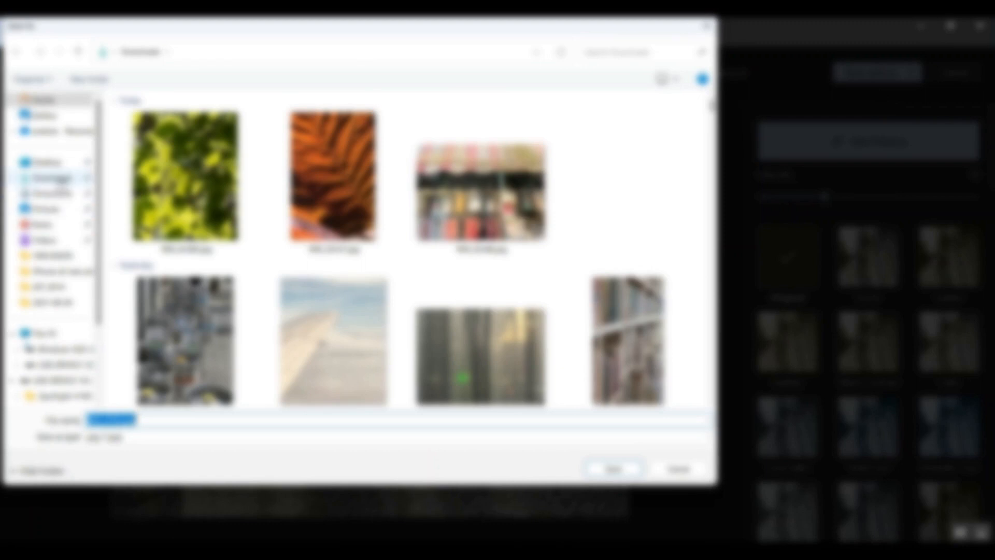
click(59, 178)
click(117, 418)
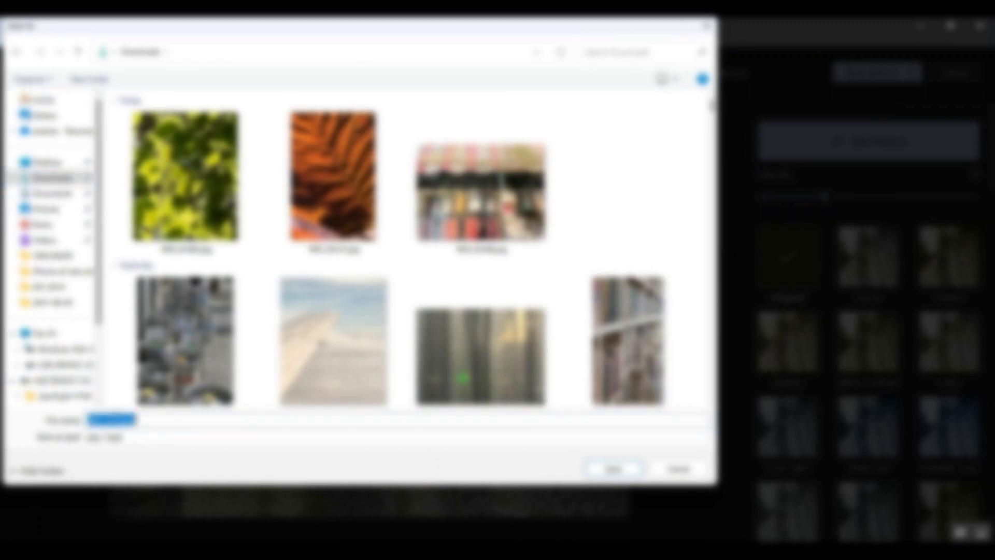
click(115, 418)
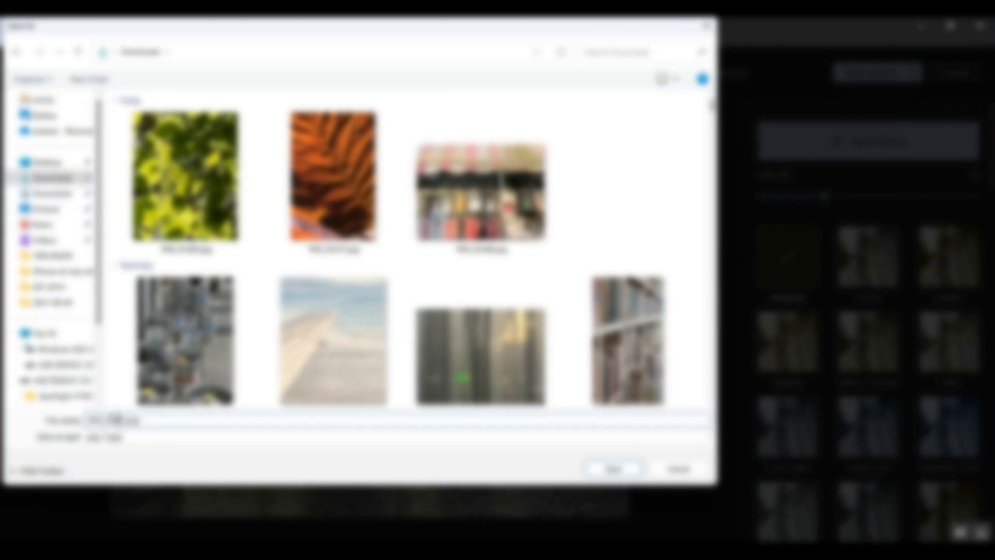
click(604, 469)
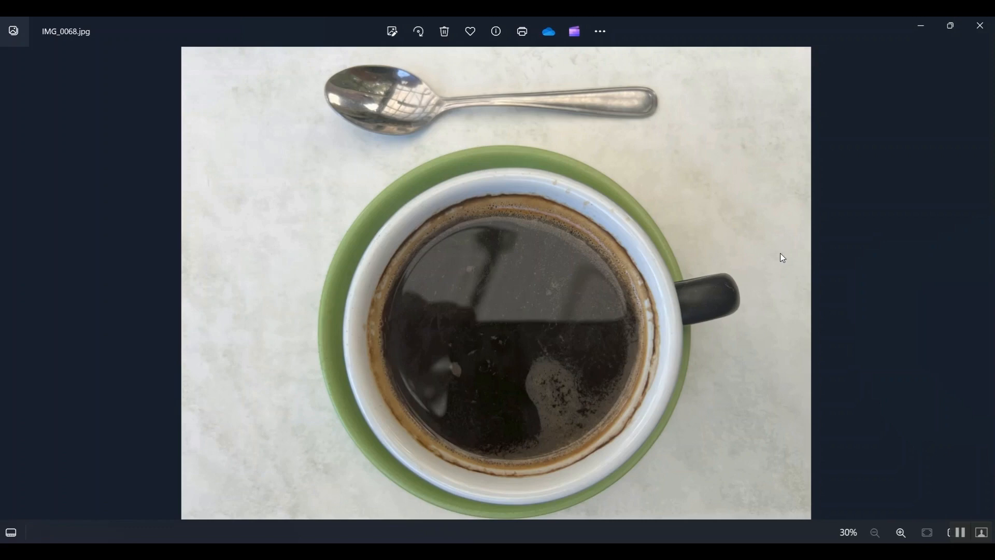
Open the coffee cup photo IMG_0068 for filter editing and compare Auto Enhance at intensity 100 with the unedited image
click(391, 32)
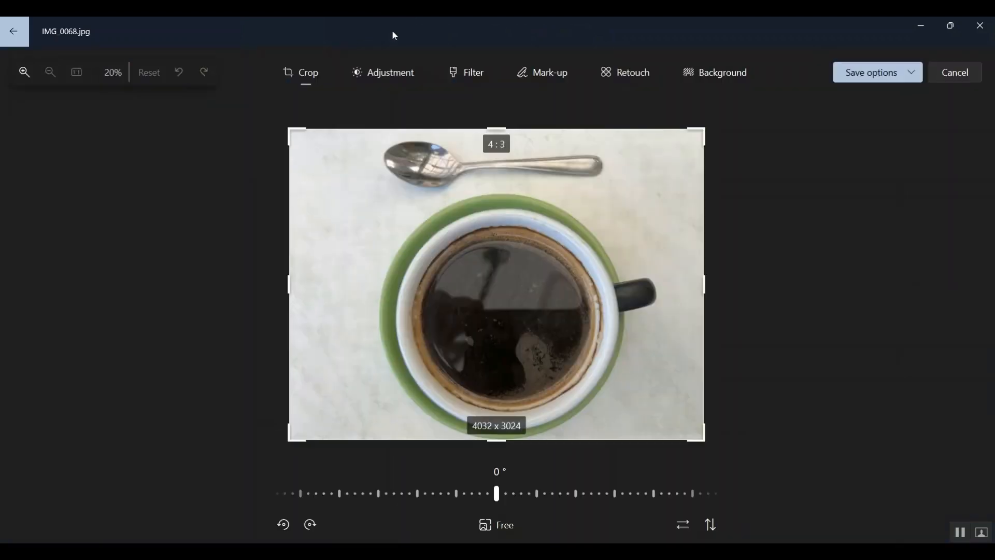
click(472, 79)
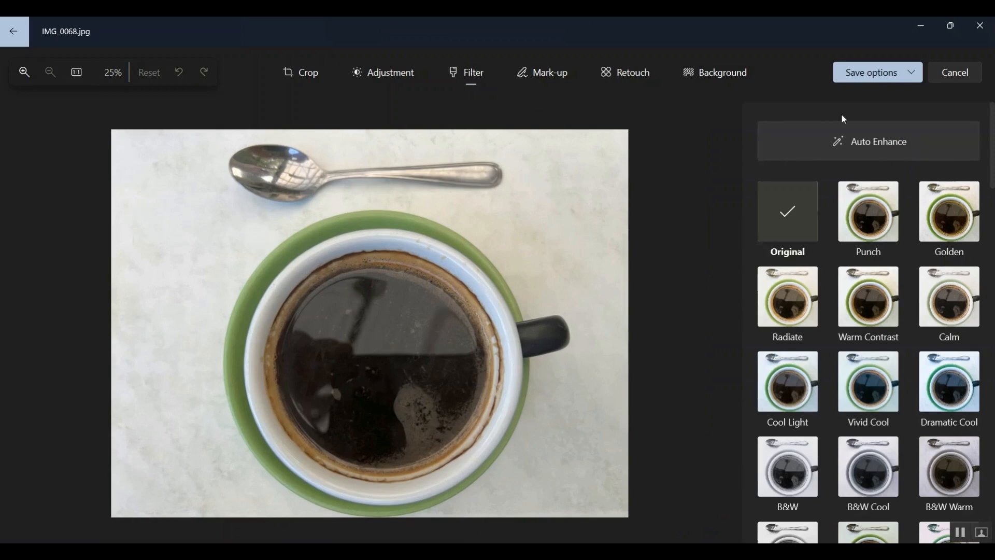
click(881, 149)
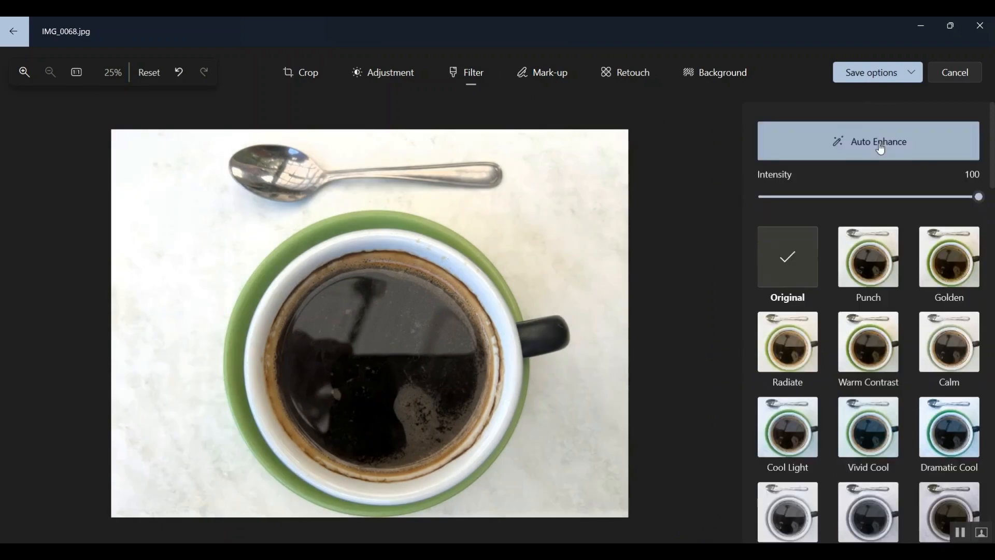
click(881, 149)
click(881, 148)
click(881, 149)
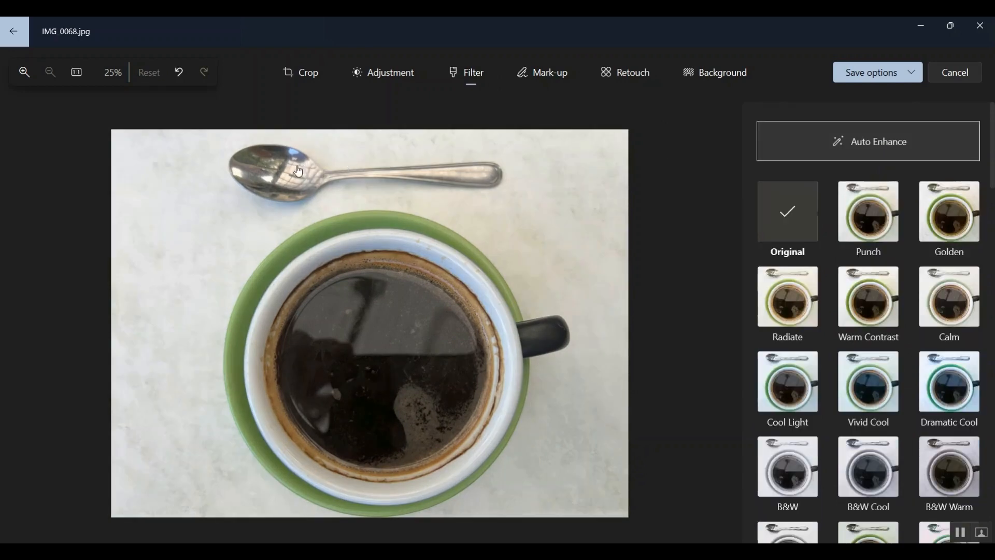
Try Auto Enhance at intensity 50 against the unedited coffee photo, and return to the Original look
click(864, 152)
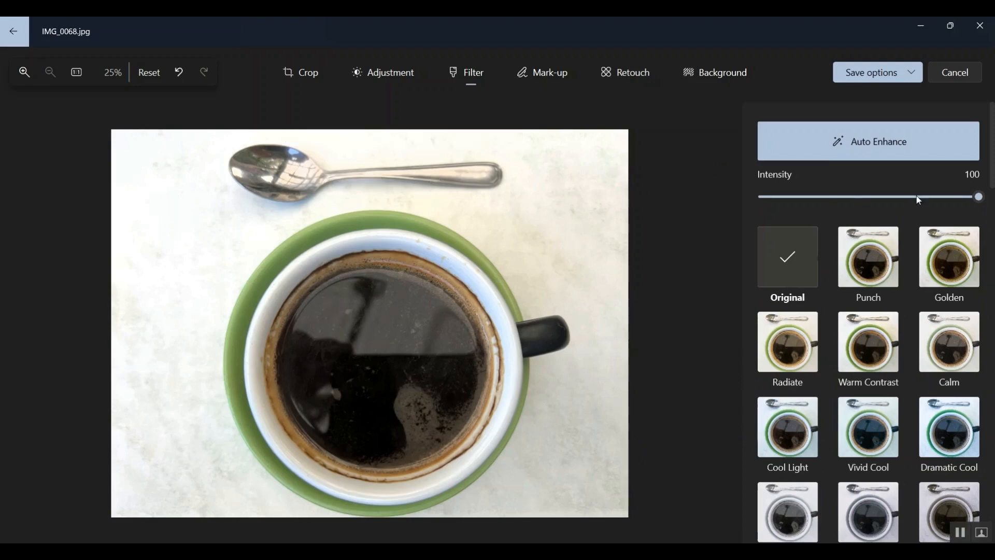
drag(979, 198, 868, 205)
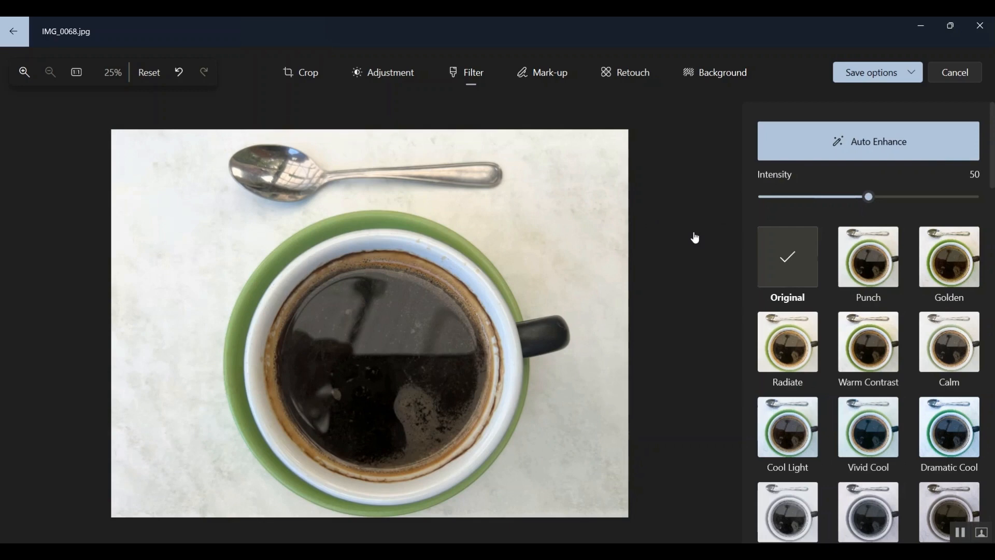
click(831, 138)
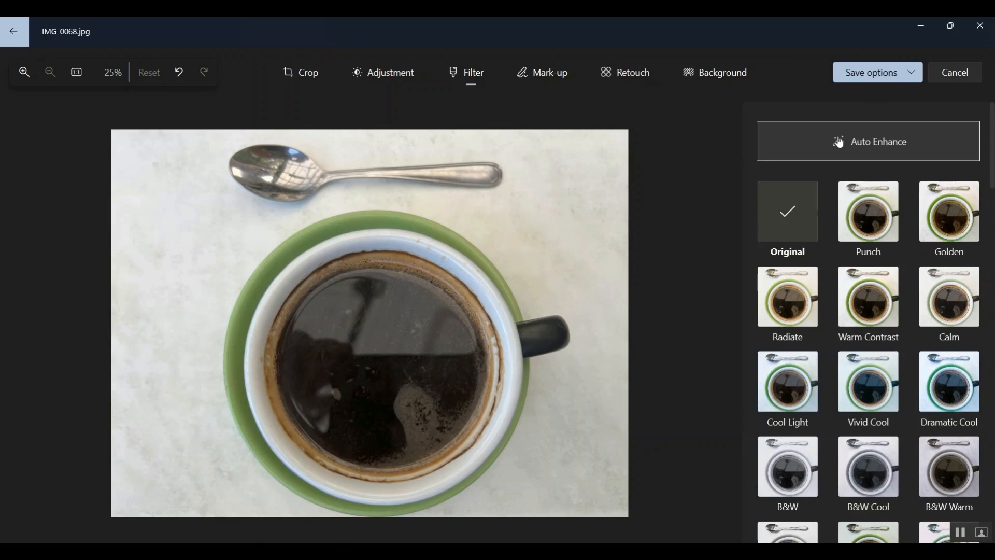
click(839, 142)
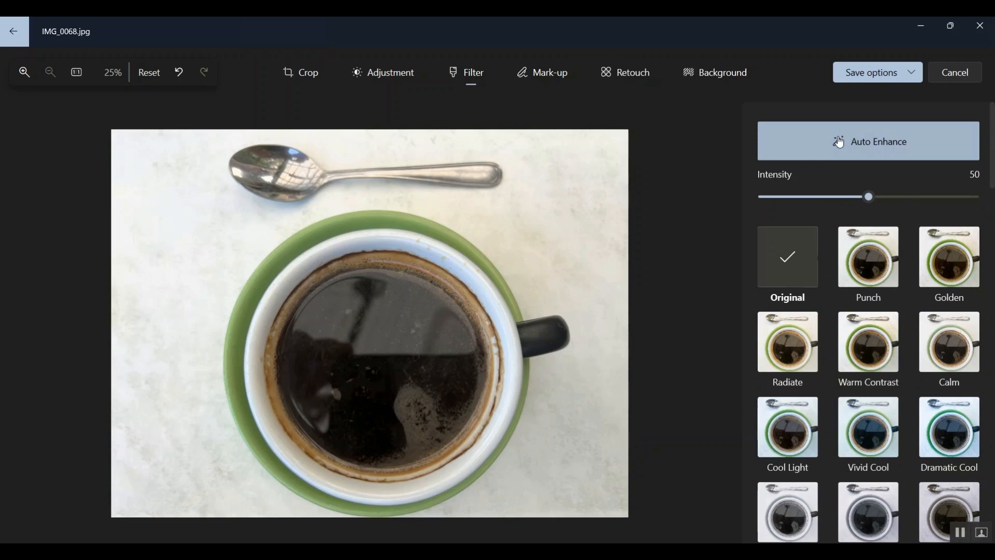
click(840, 142)
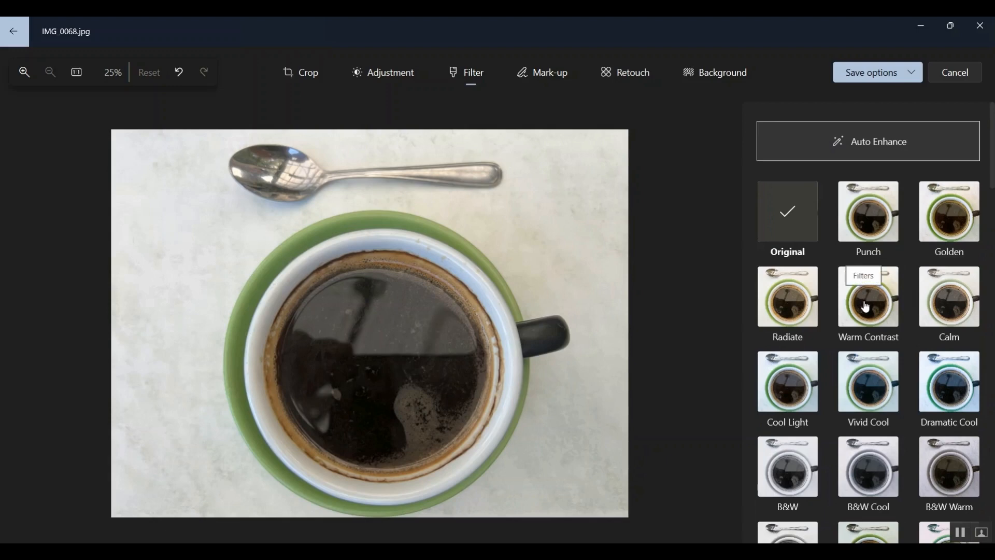
click(787, 221)
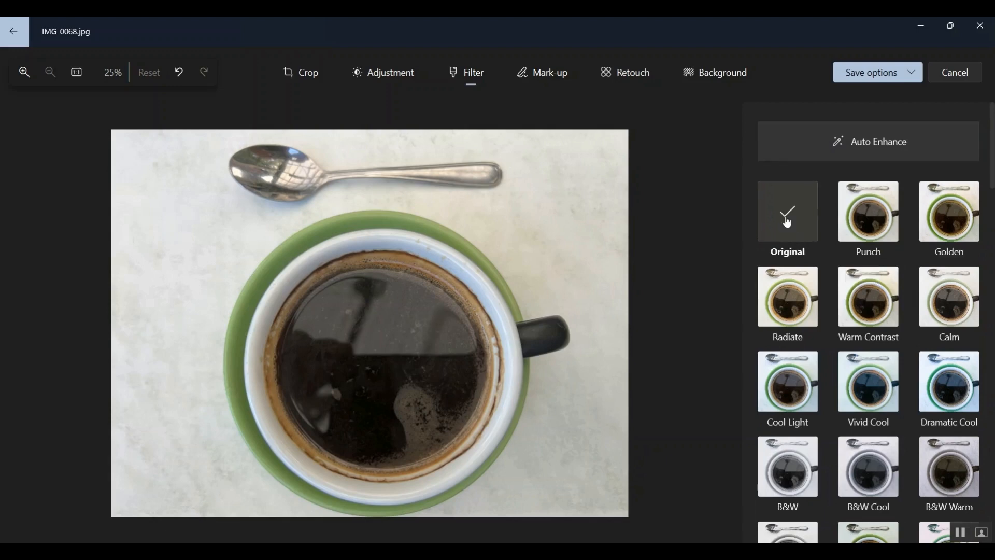
Compare Warm Contrast at intensities 100 and 56 on the coffee photo, and restore the Original look
click(861, 296)
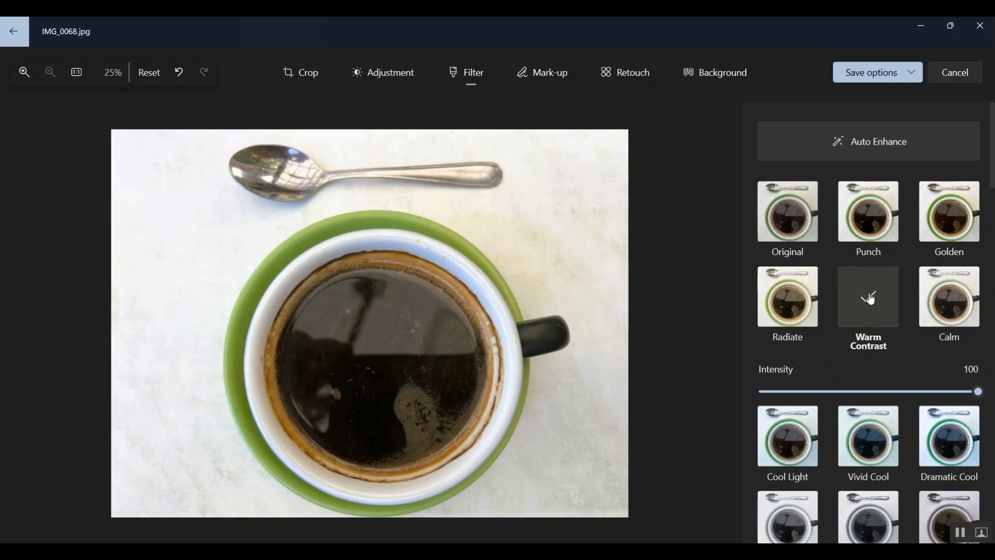
mouse_move(978, 391)
mouse_down()
mouse_move(749, 374)
mouse_move(987, 403)
mouse_up()
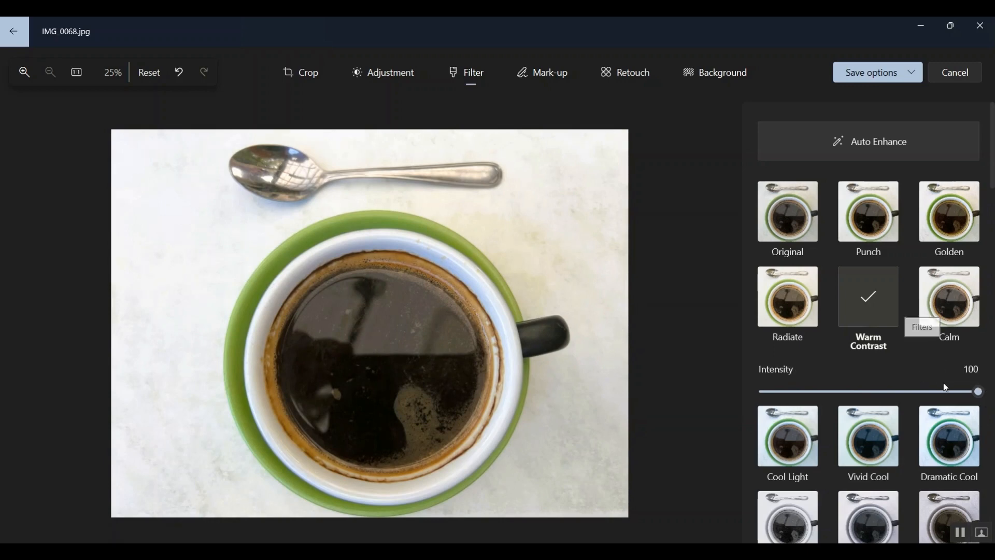
drag(981, 395, 884, 397)
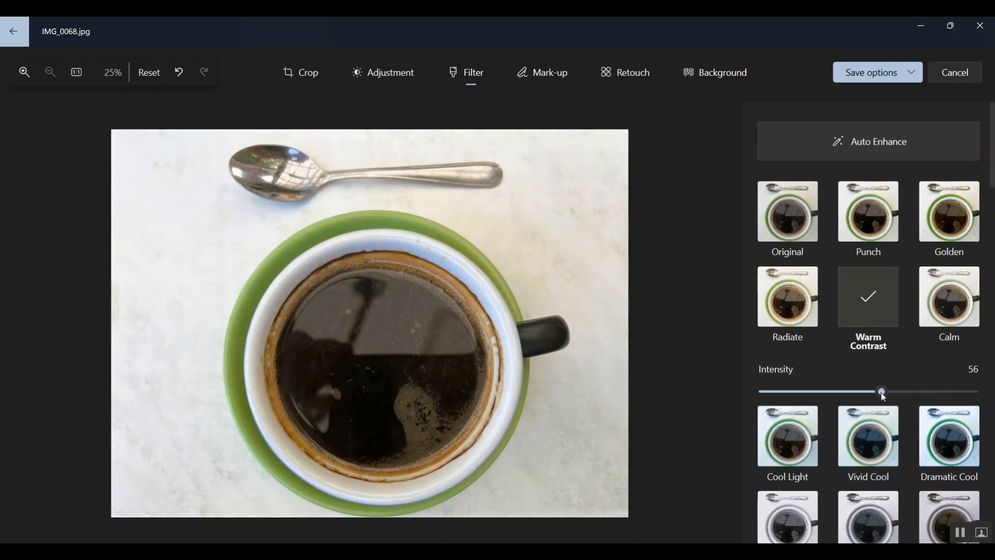
drag(881, 393, 979, 396)
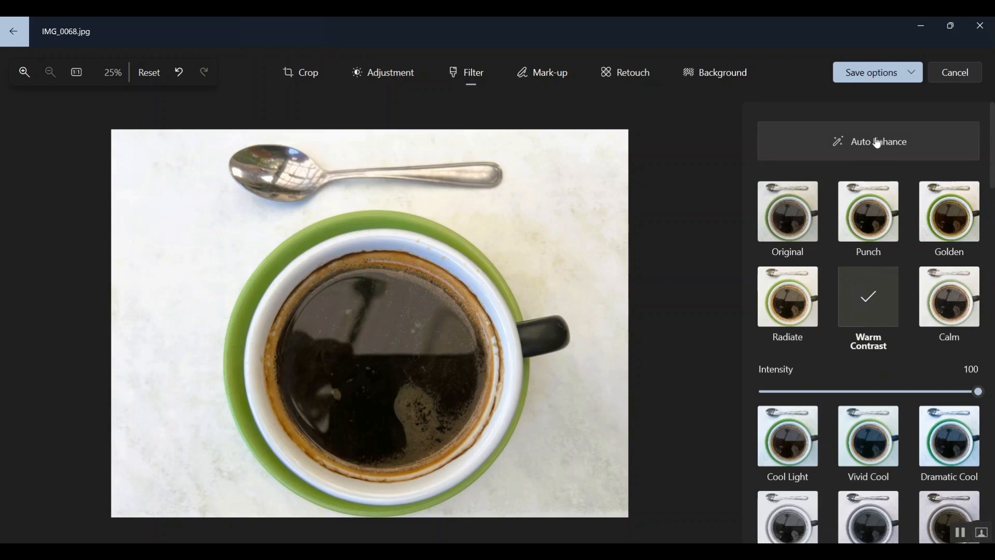
click(791, 220)
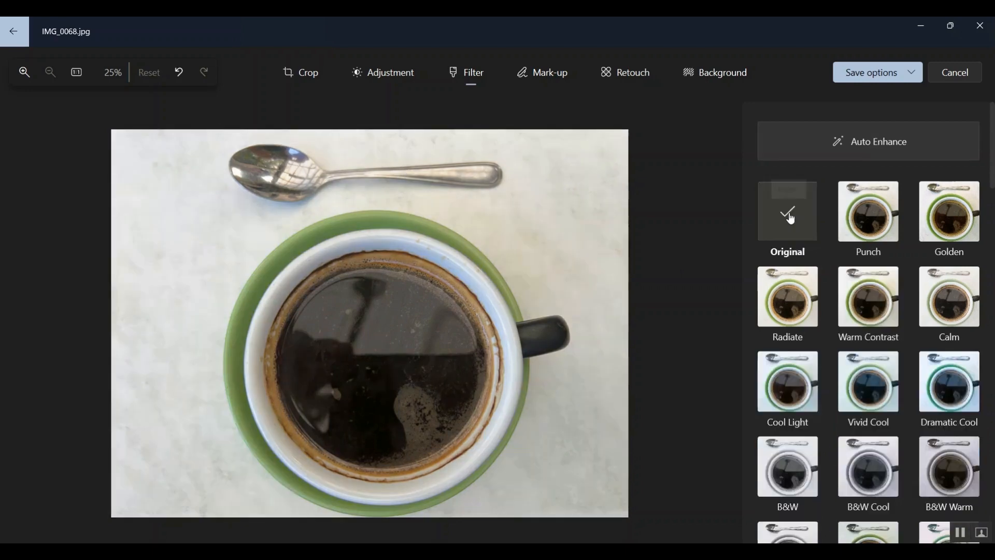
Recheck Auto Enhance at intensities 50 and 100 on the coffee photo, and turn it off
click(880, 143)
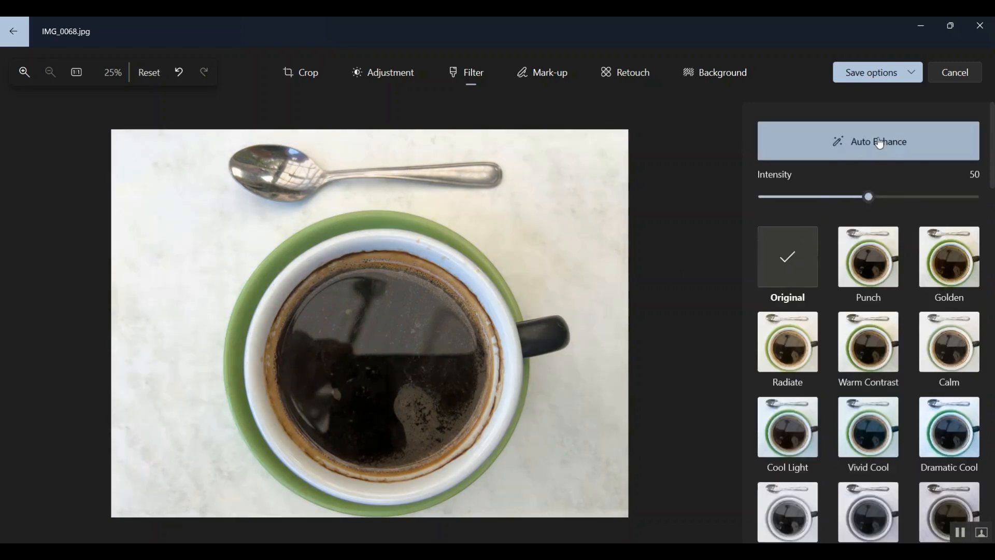
drag(866, 196, 988, 208)
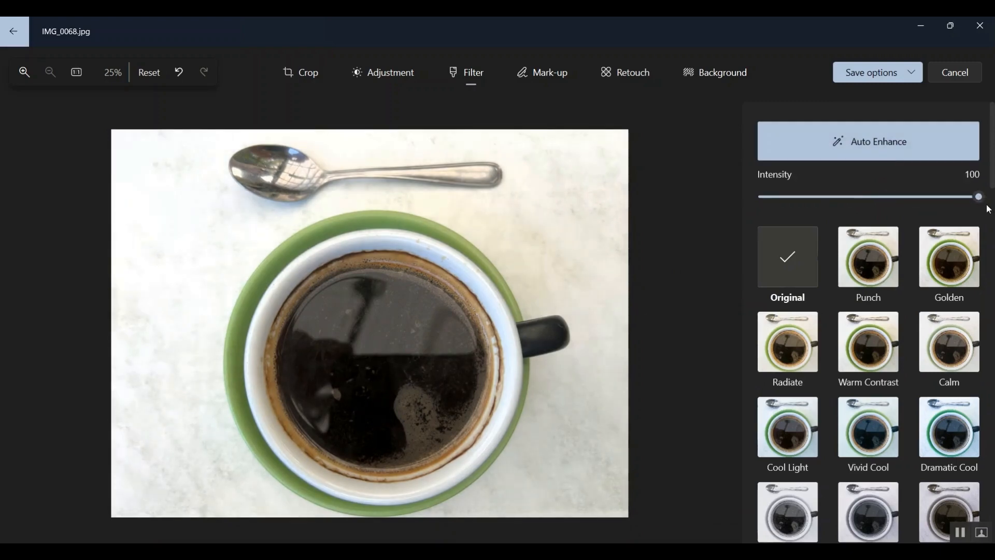
click(891, 147)
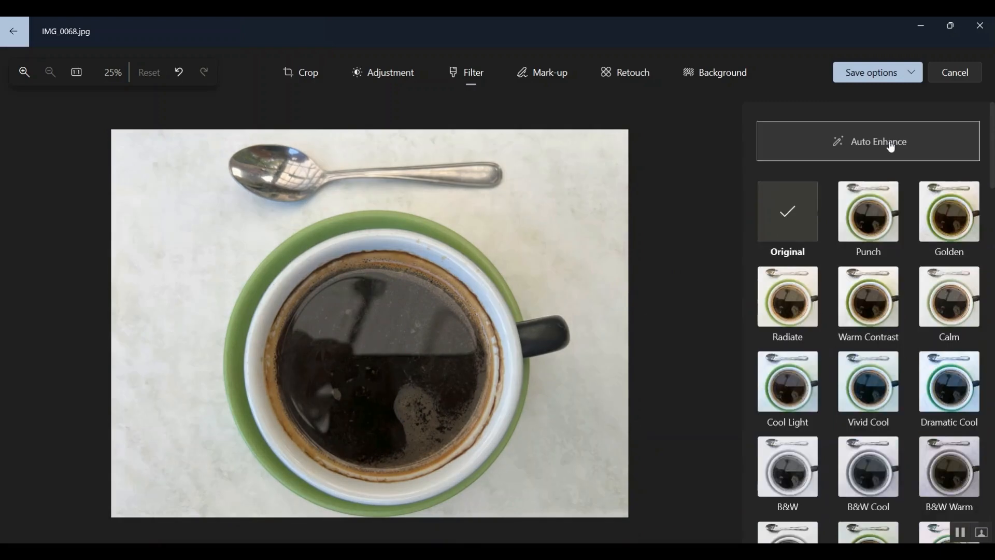
Apply the Warm Contrast filter to the coffee photo at intensity 50
click(878, 308)
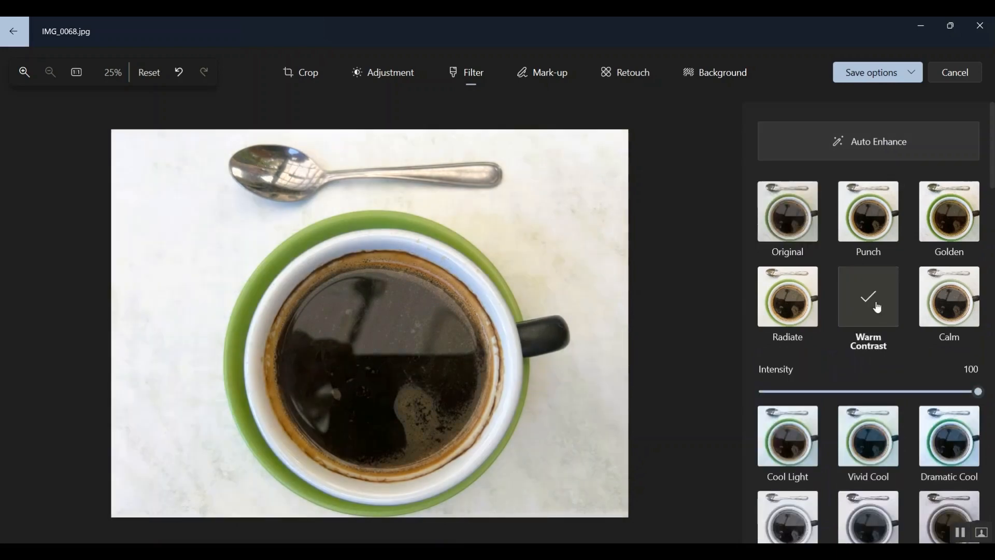
drag(978, 391, 869, 390)
click(963, 392)
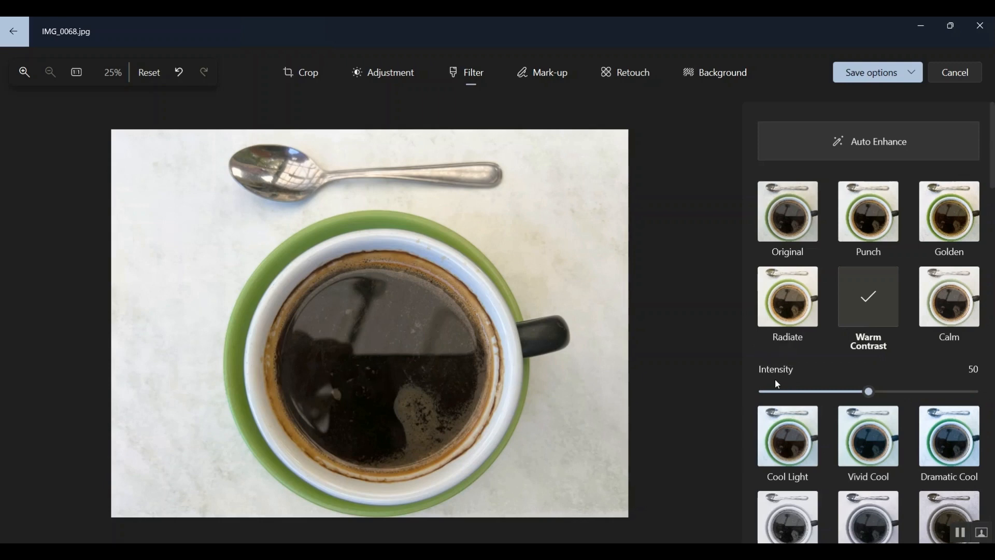
Save the Warm Contrast version of the coffee photo as a copy in the Downloads folder
click(892, 74)
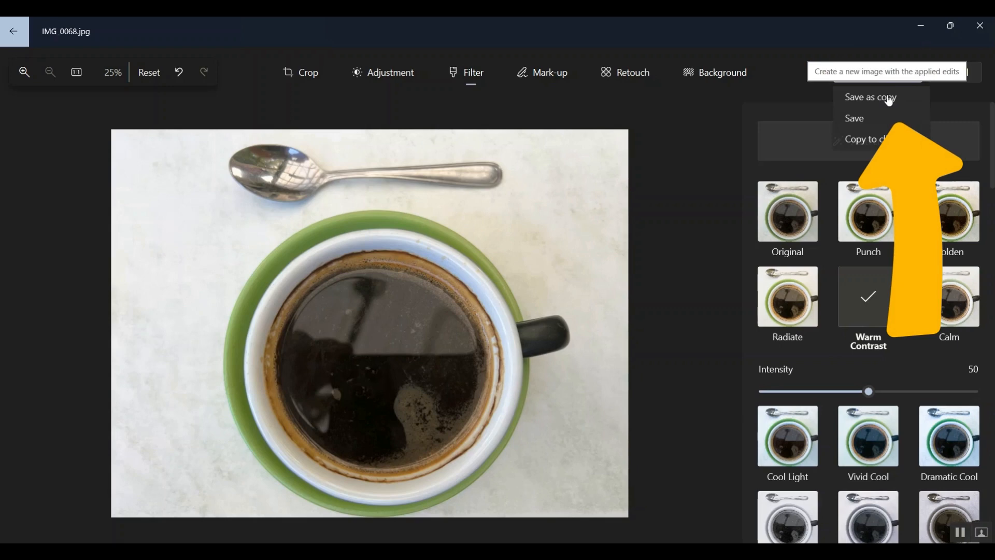
click(888, 98)
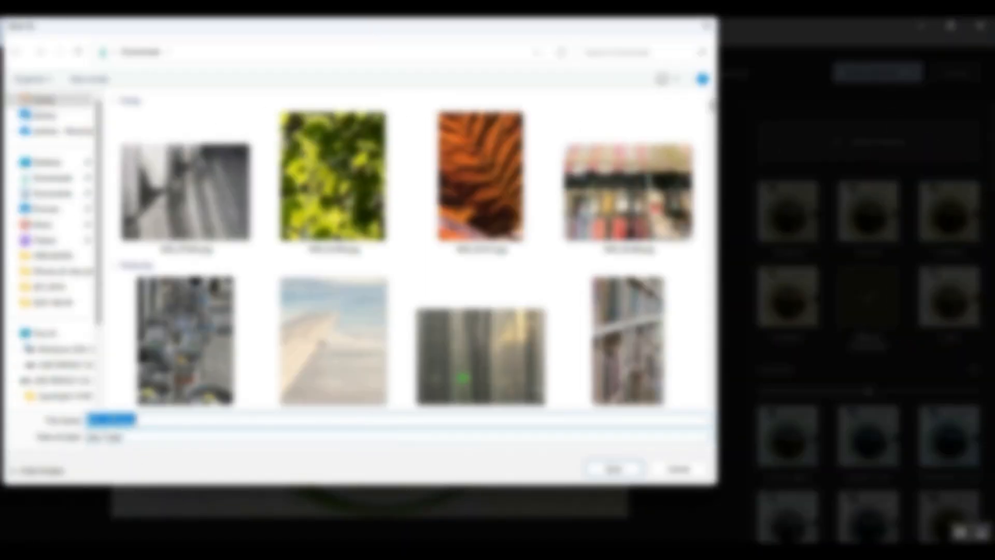
click(114, 419)
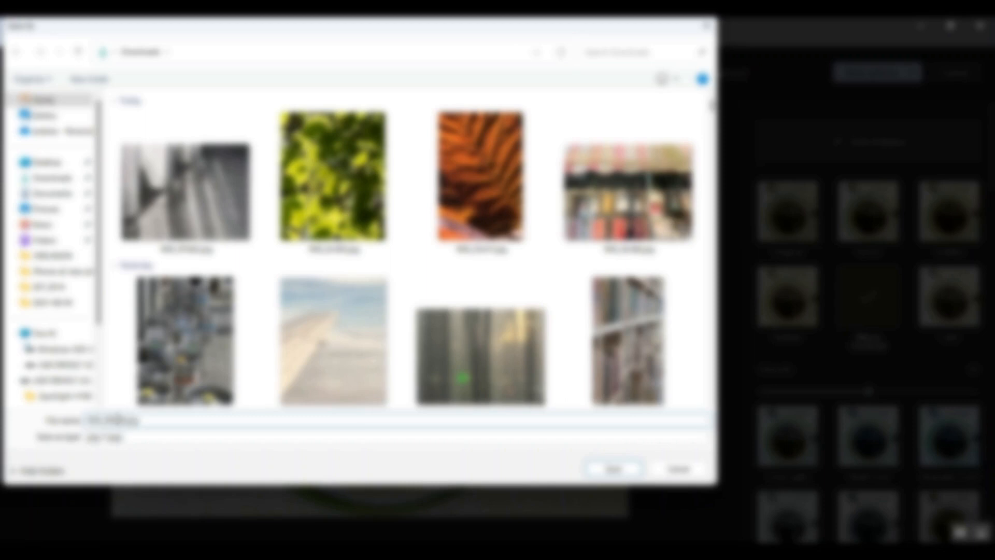
click(615, 463)
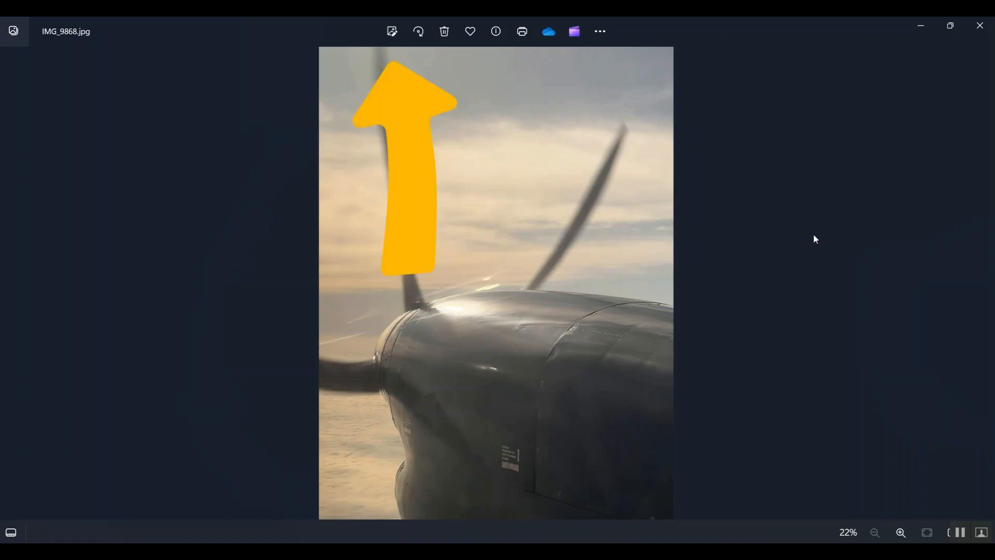
Open the propeller photo IMG_9868 for filter editing and apply Auto Enhance at intensity 100
click(392, 32)
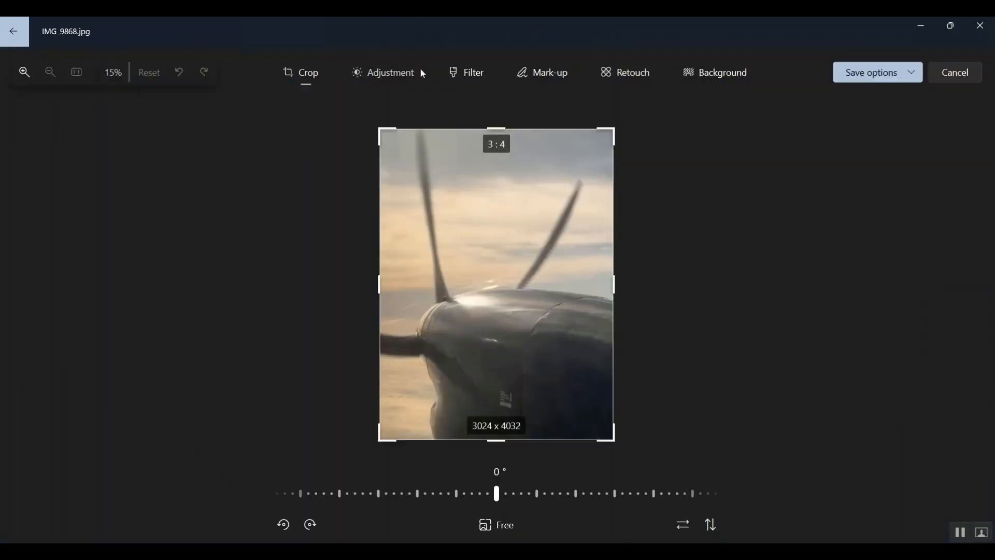
click(473, 75)
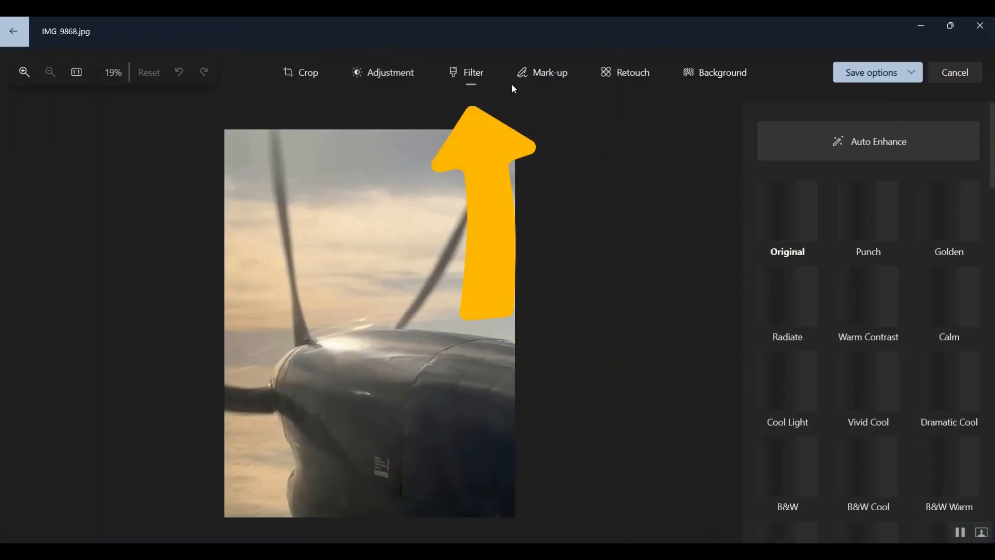
click(891, 150)
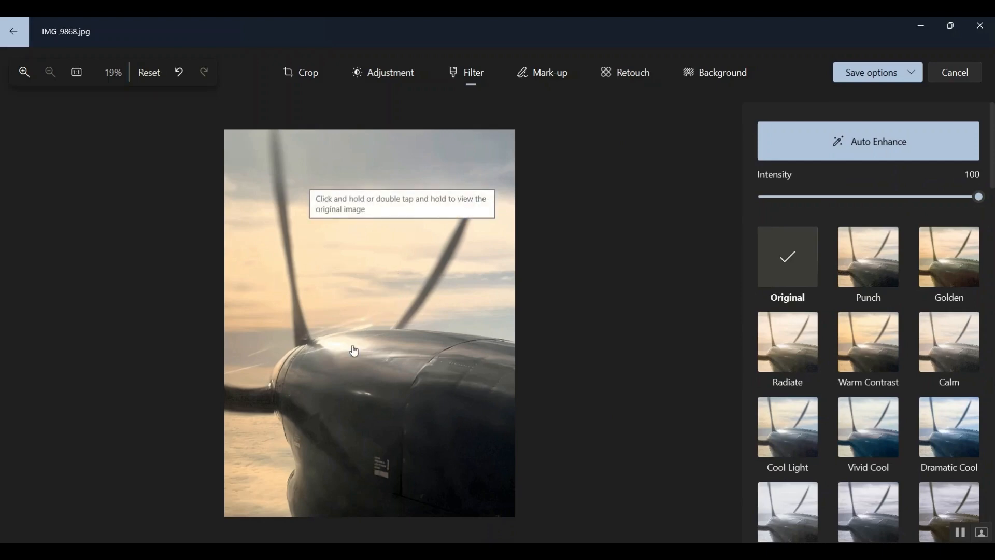
Try lower Auto Enhance intensities, including 15, on the propeller photo, and turn the enhancement off
drag(979, 197, 792, 209)
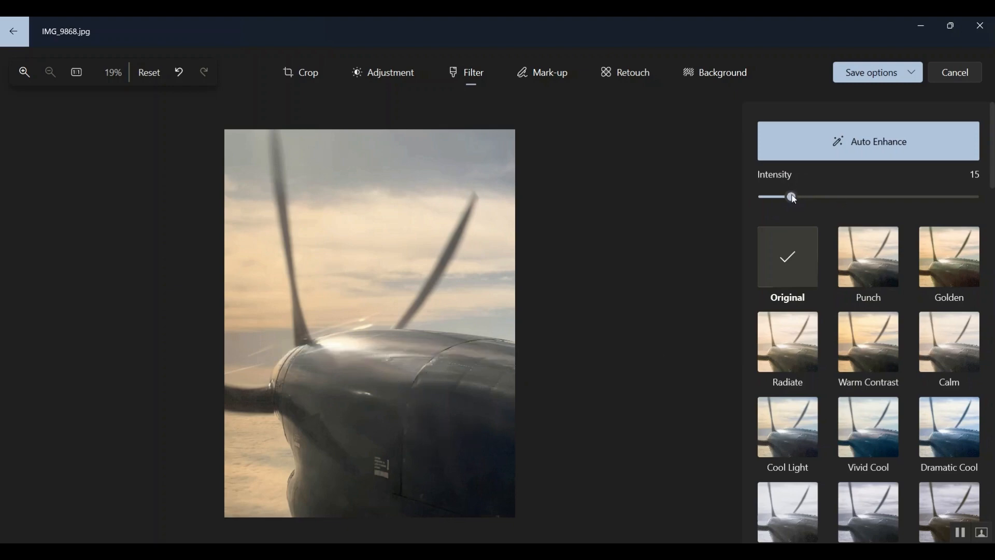
drag(792, 197, 836, 198)
drag(835, 197, 815, 205)
click(915, 150)
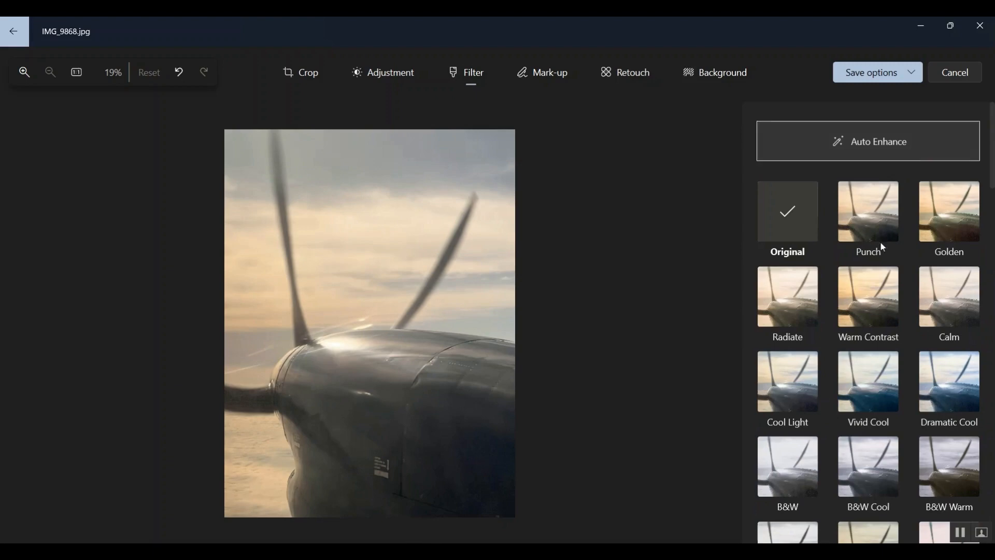
Try the Warm Contrast filter at intensity 50 on the propeller photo and return it to the original
click(860, 310)
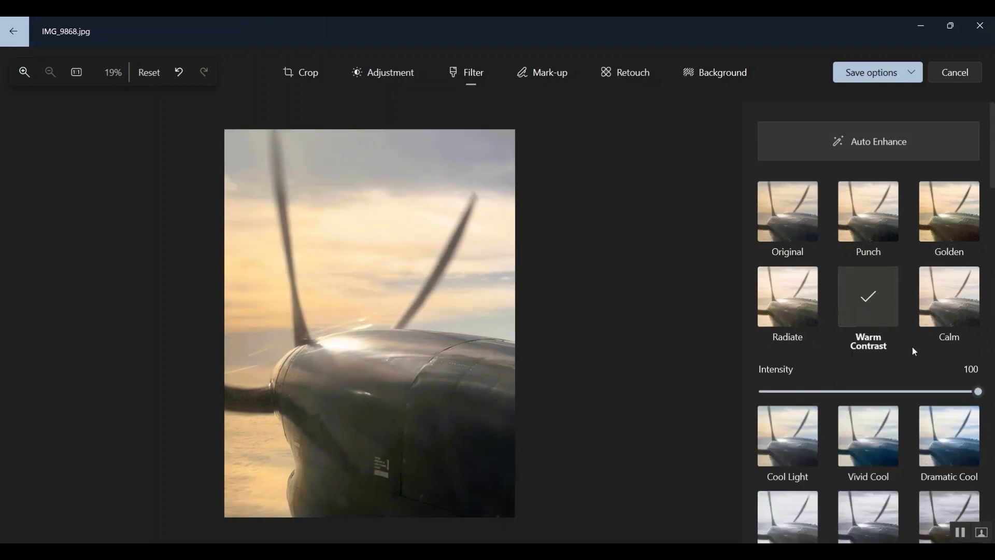
drag(979, 392, 870, 409)
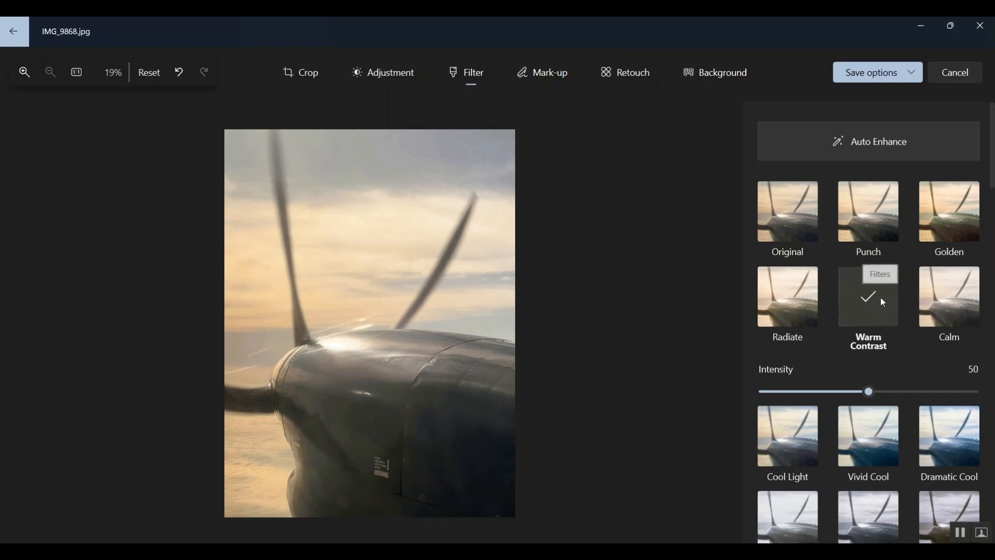
click(798, 227)
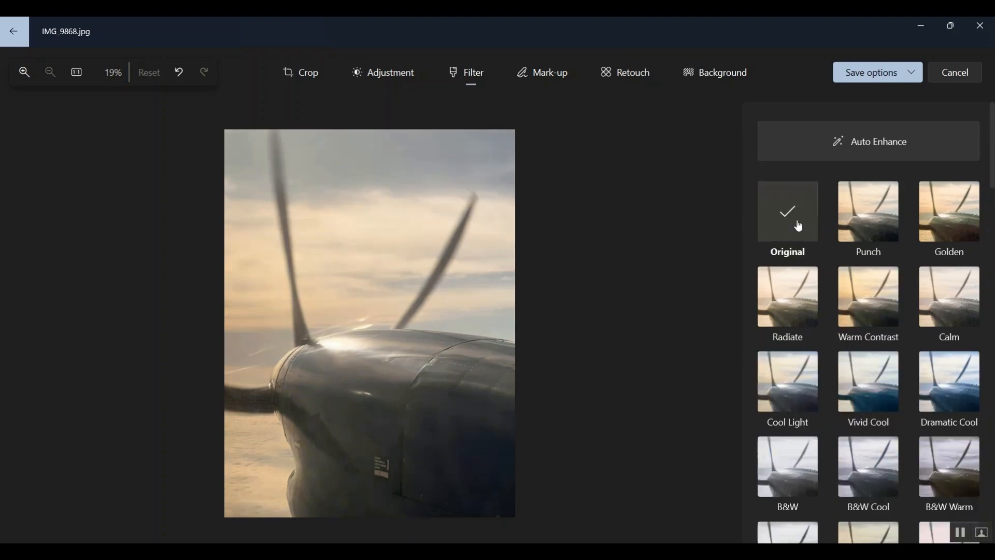
Apply Auto Enhance at intensity 24 to the propeller photo and save the result as a copy in the Downloads folder
click(883, 142)
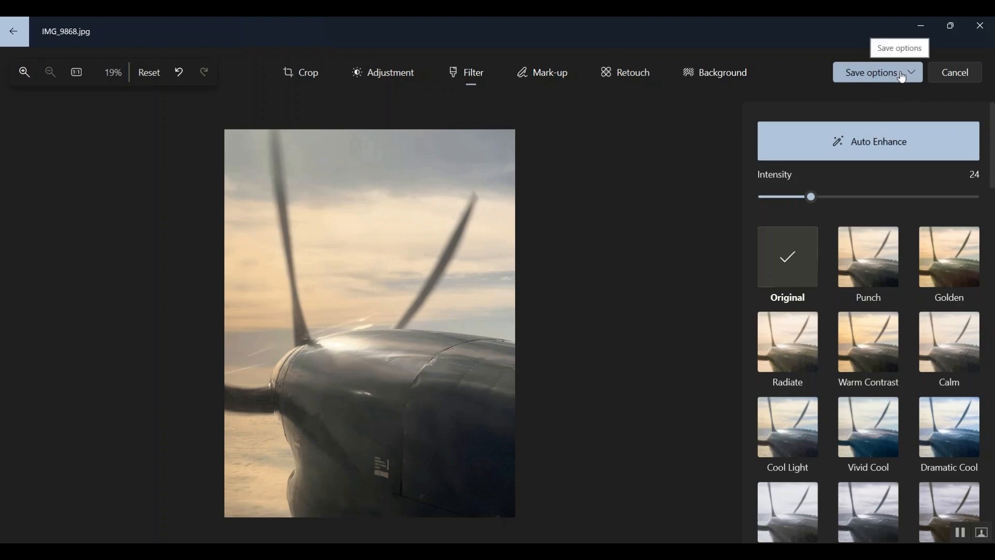
click(902, 75)
click(880, 97)
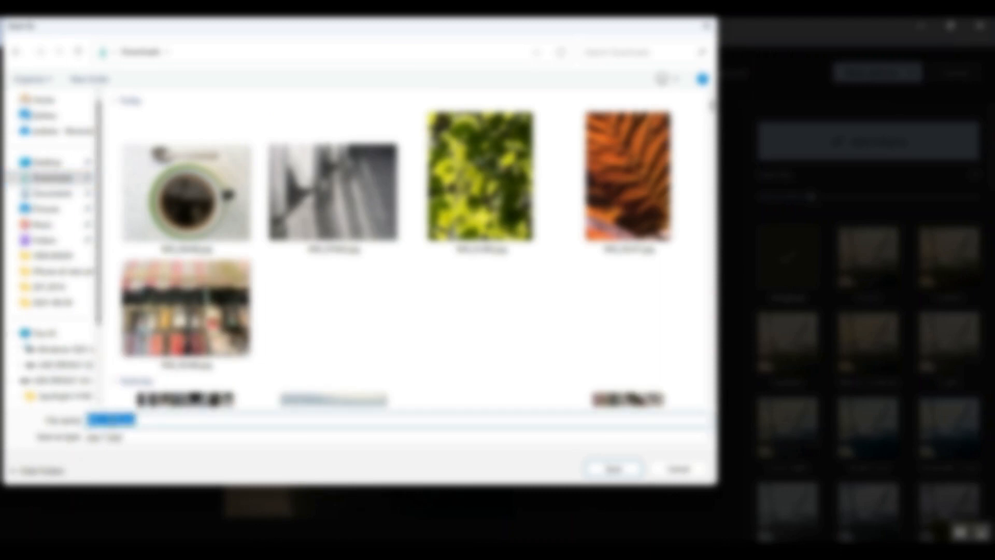
click(110, 419)
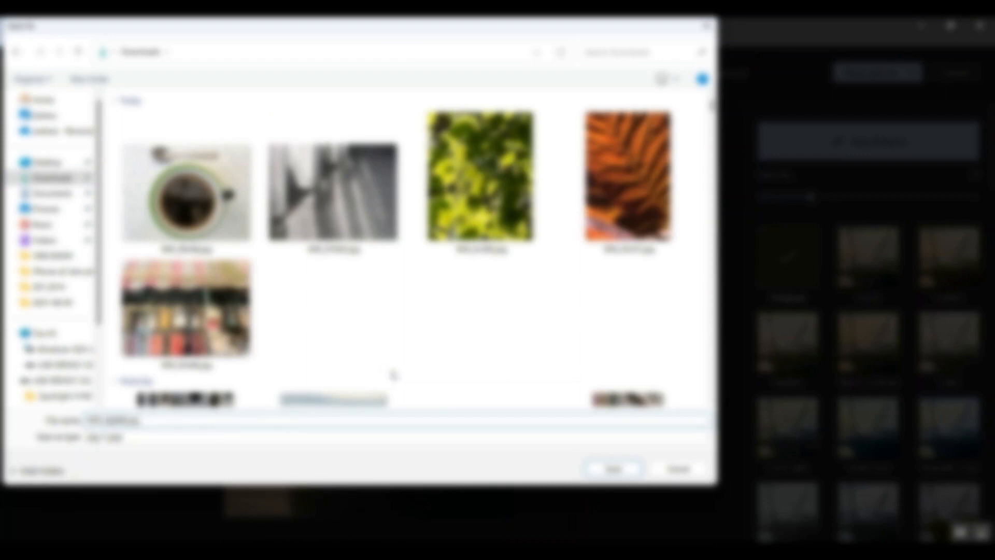
click(613, 469)
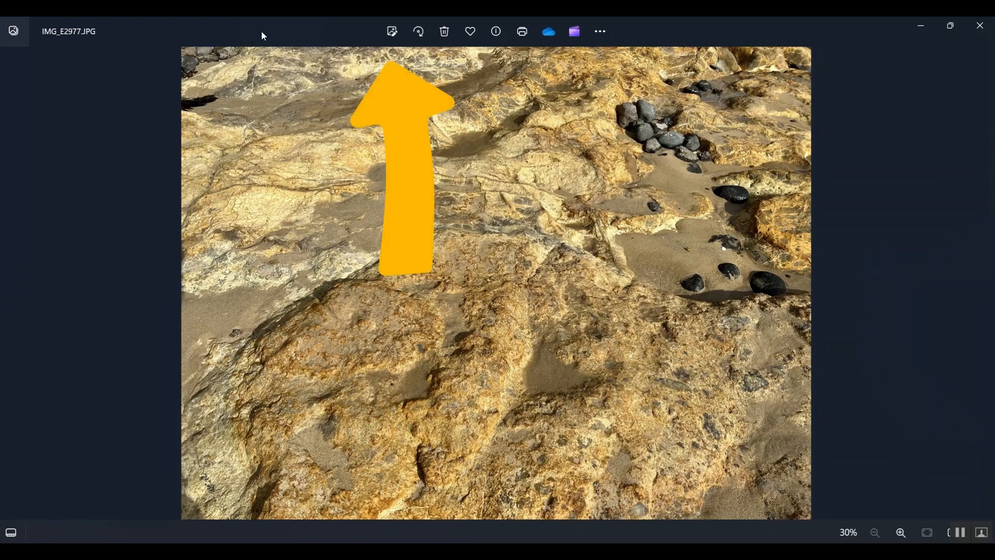
Open the rock photo IMG_E2977 for filter editing and apply the Warm Contrast filter at intensity 18
click(393, 32)
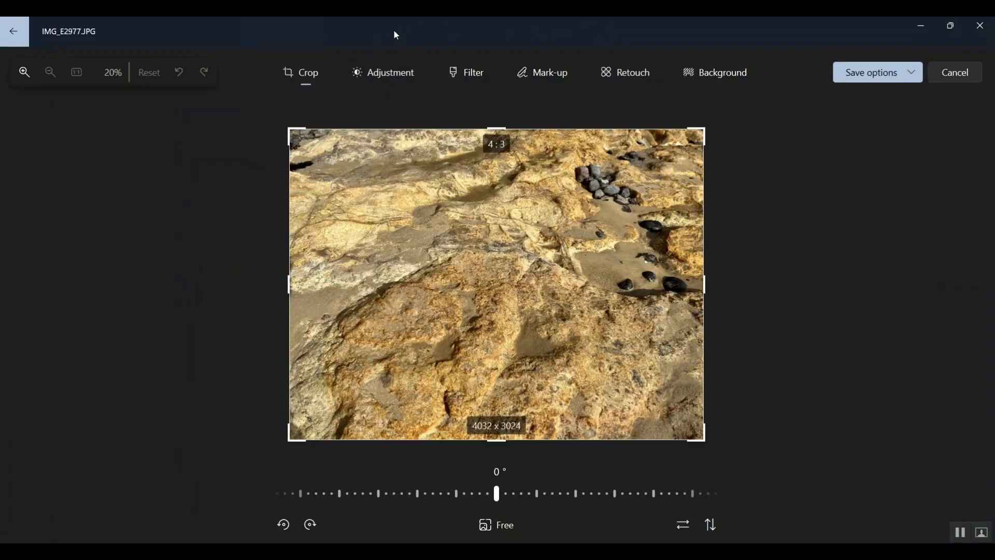
click(466, 73)
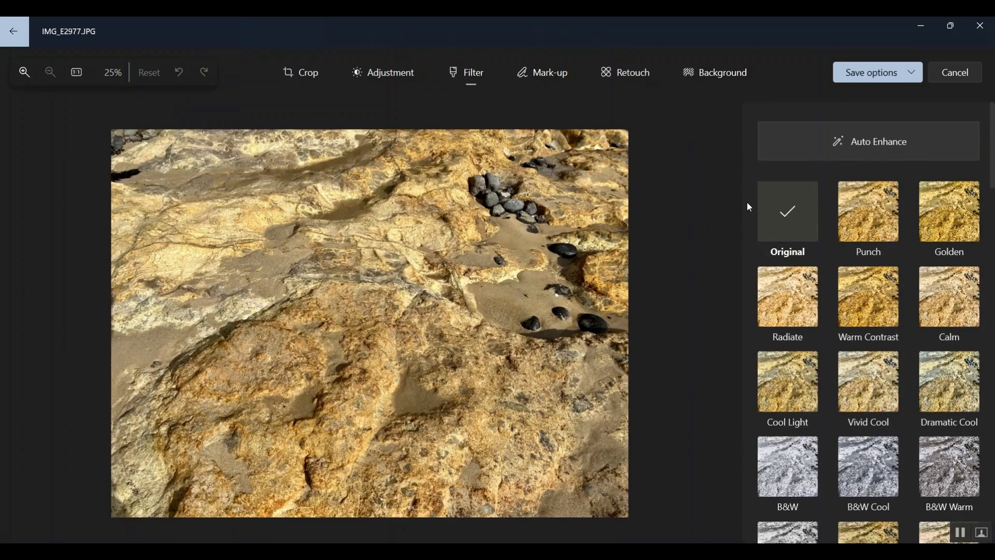
click(859, 300)
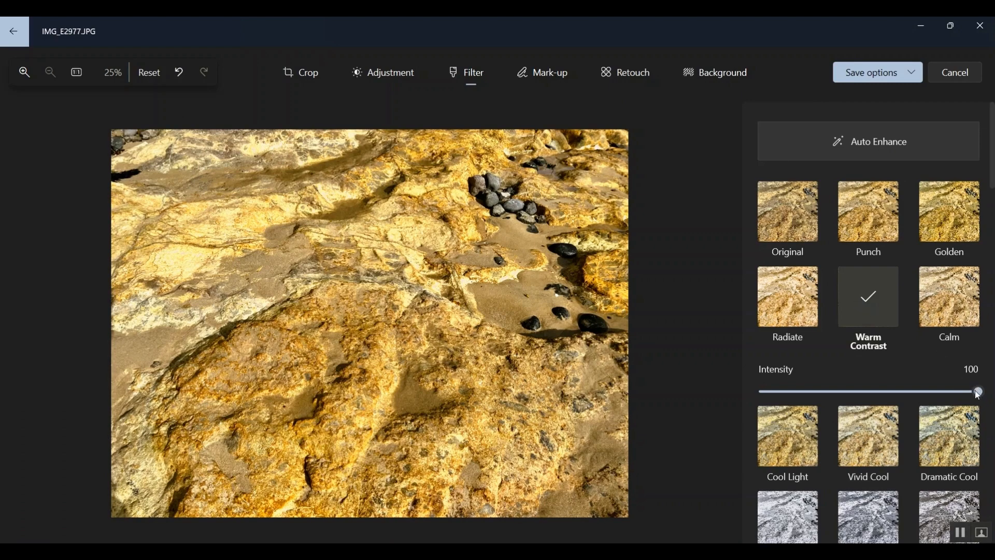
drag(897, 394, 741, 388)
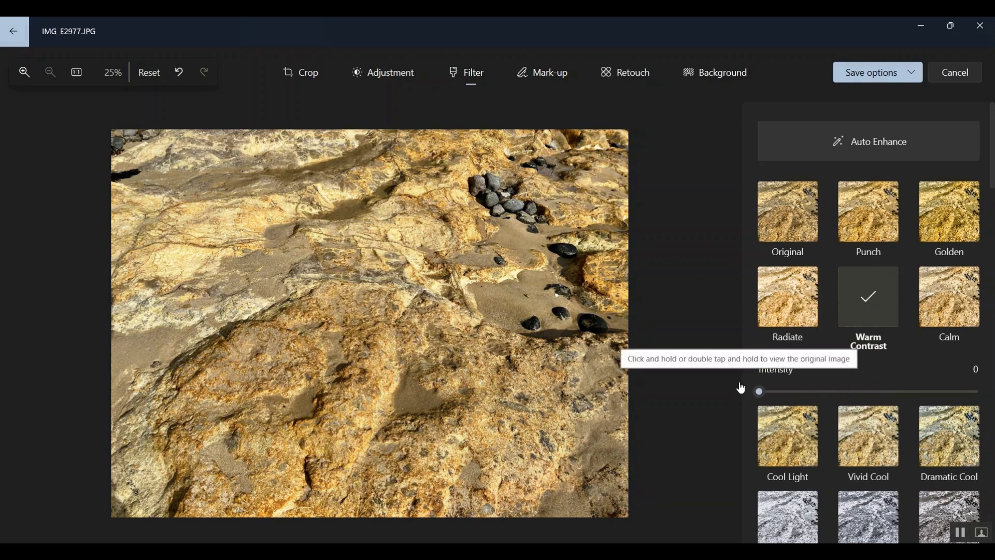
drag(760, 392, 801, 414)
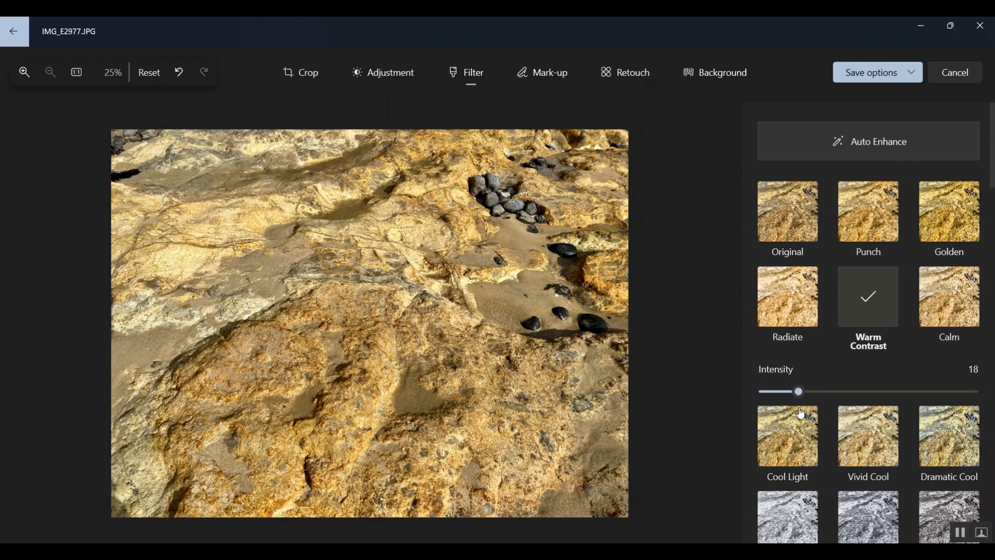
Toggle between the original rock photo and its Warm Contrast version to compare them
click(801, 226)
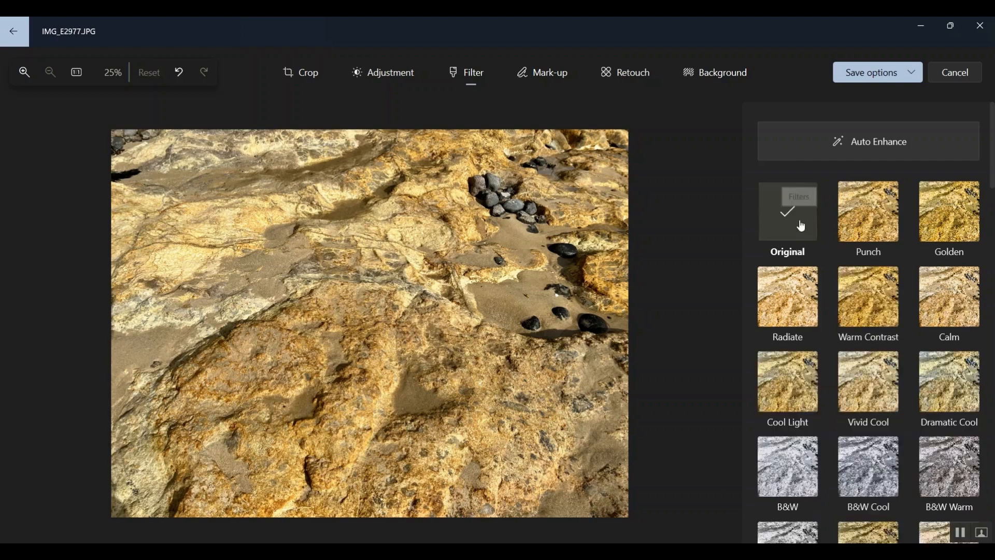
click(869, 314)
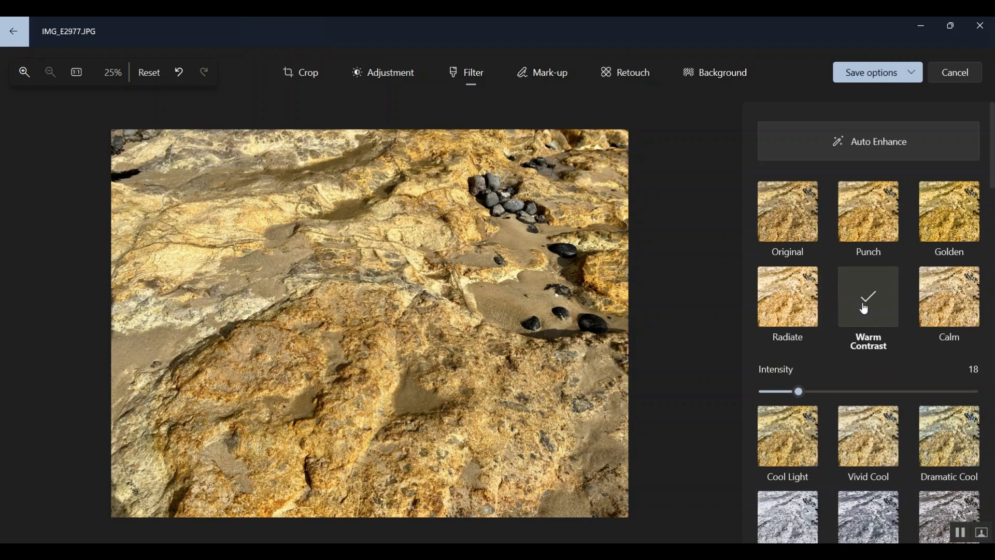
click(798, 223)
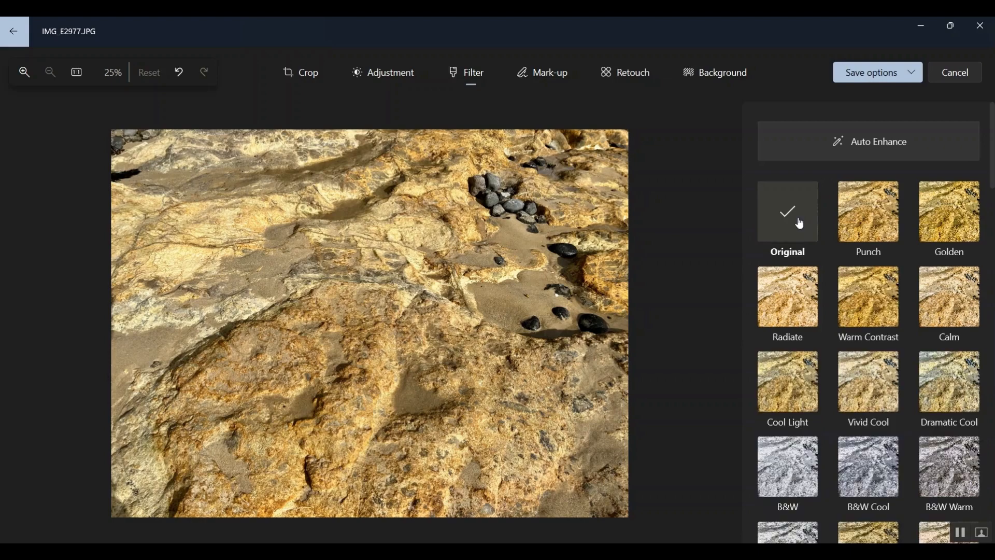
Try Auto Enhance at intensity 25 on the rock photo, add Warm Contrast to it, and turn Auto Enhance off again
click(872, 142)
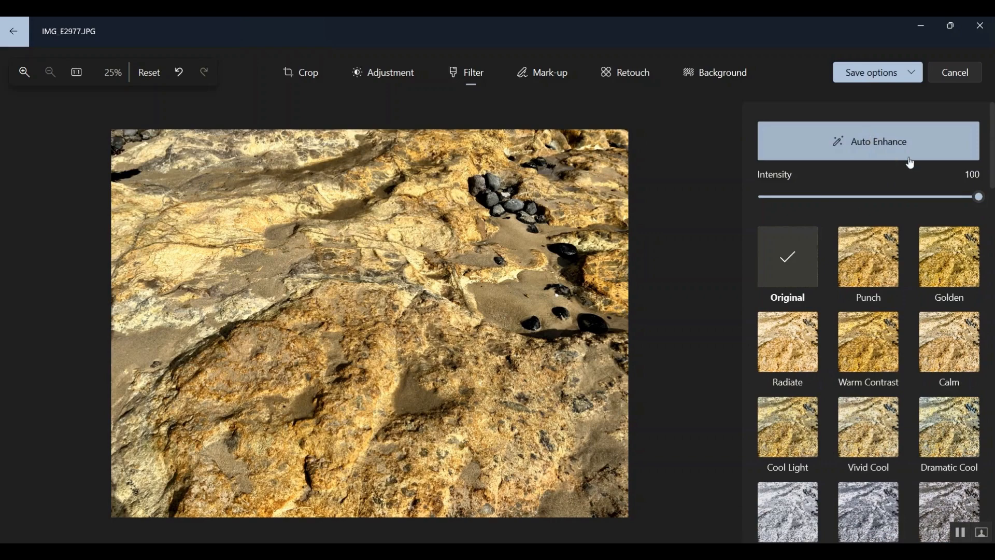
drag(980, 201, 816, 220)
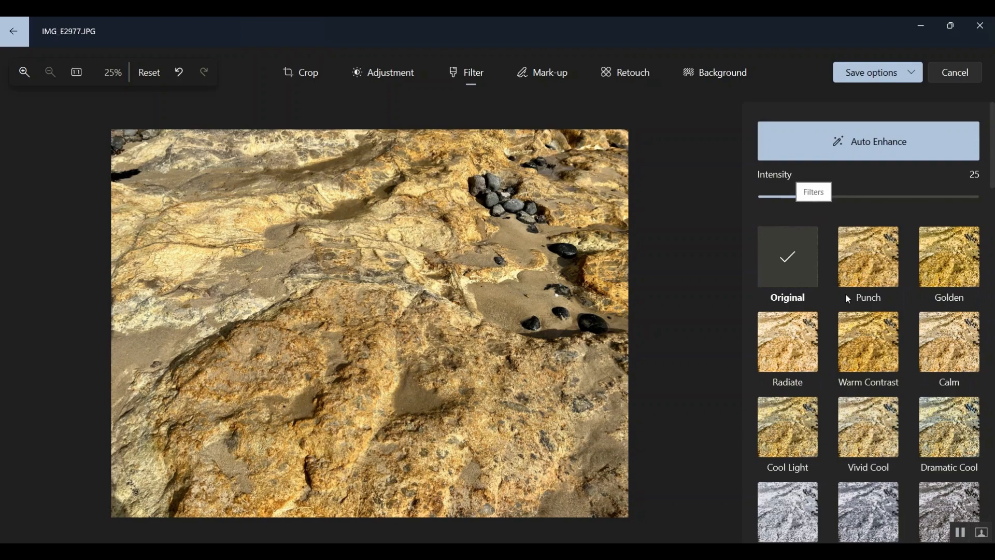
click(879, 351)
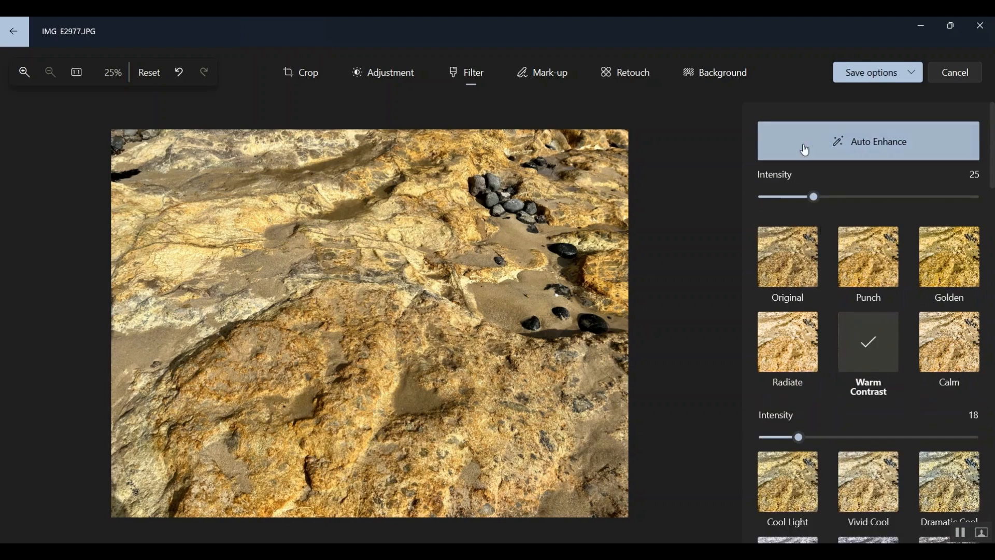
click(809, 142)
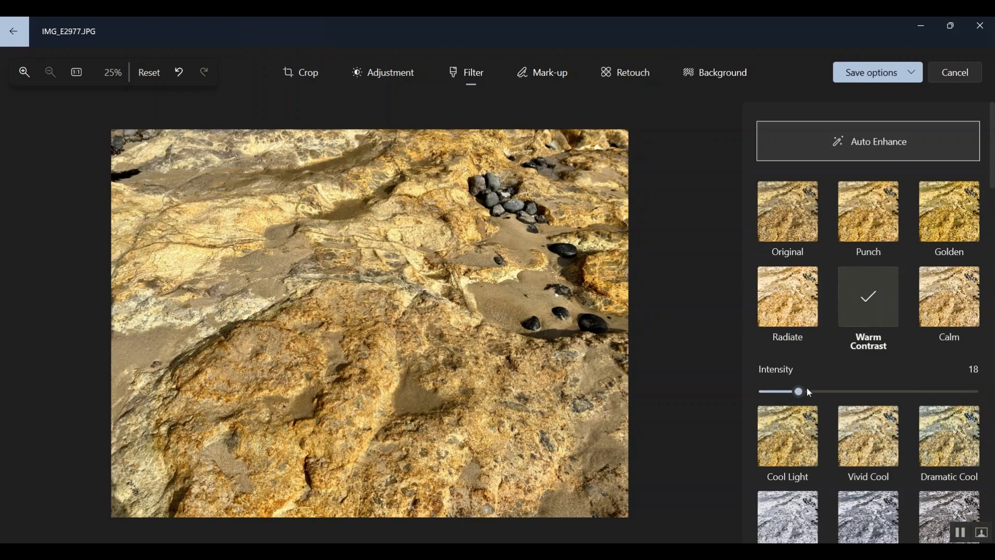
Compare Warm Contrast at intensity 26 with Auto Enhance at intensity 25 on the rock photo, and switch both off
mouse_move(801, 395)
mouse_down()
mouse_move(834, 395)
mouse_move(817, 394)
mouse_up()
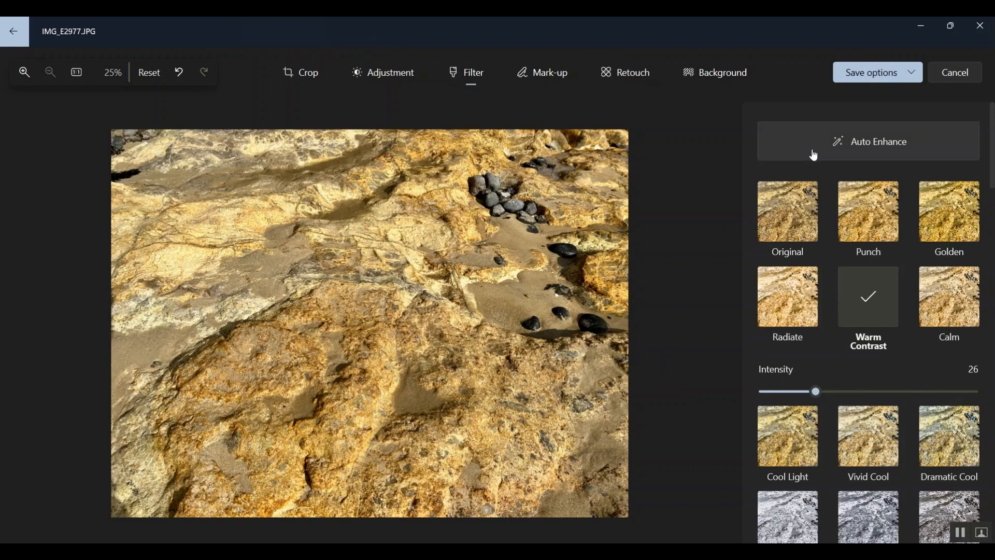
click(793, 221)
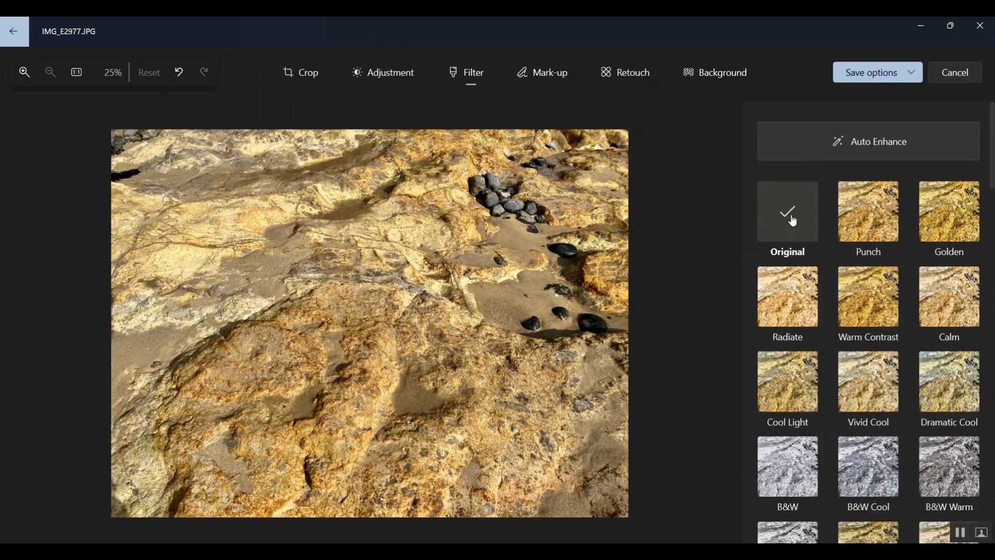
click(861, 153)
mouse_move(814, 197)
mouse_down()
mouse_move(921, 198)
mouse_move(794, 197)
mouse_move(814, 197)
mouse_up()
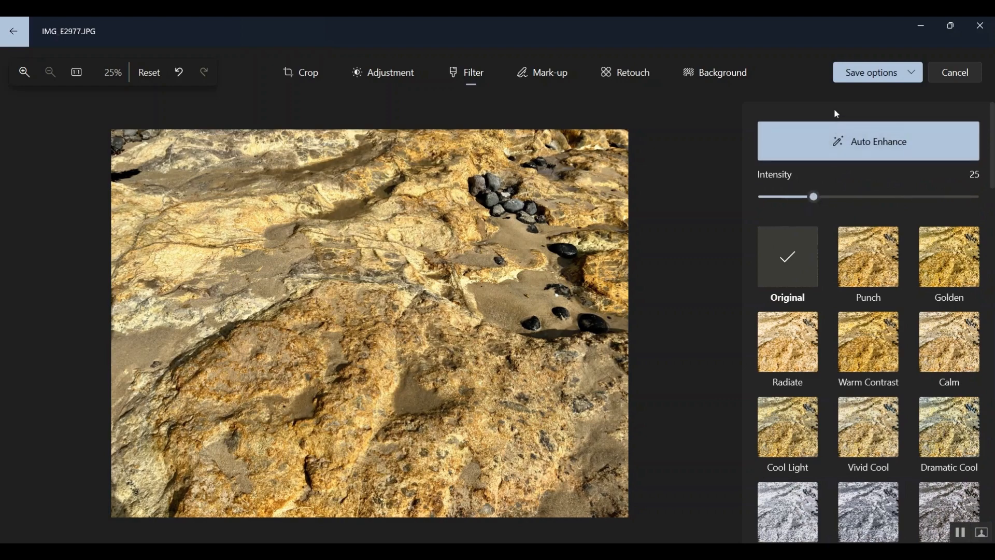
click(846, 142)
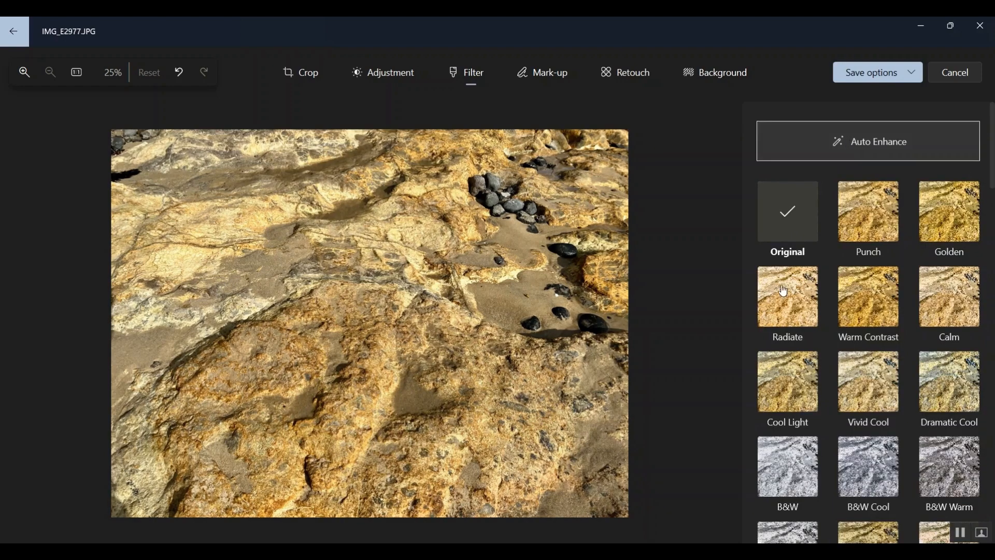
Apply the Warm Contrast filter to the rock photo at intensity 21, checking it against the original
click(862, 311)
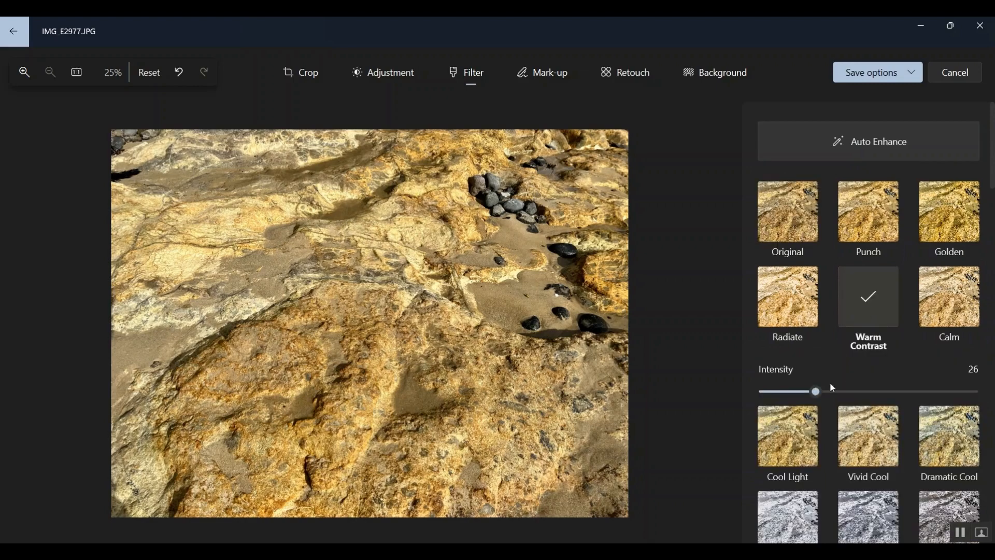
mouse_move(819, 393)
mouse_down()
mouse_move(738, 393)
mouse_move(976, 394)
mouse_move(767, 394)
mouse_move(806, 407)
mouse_up()
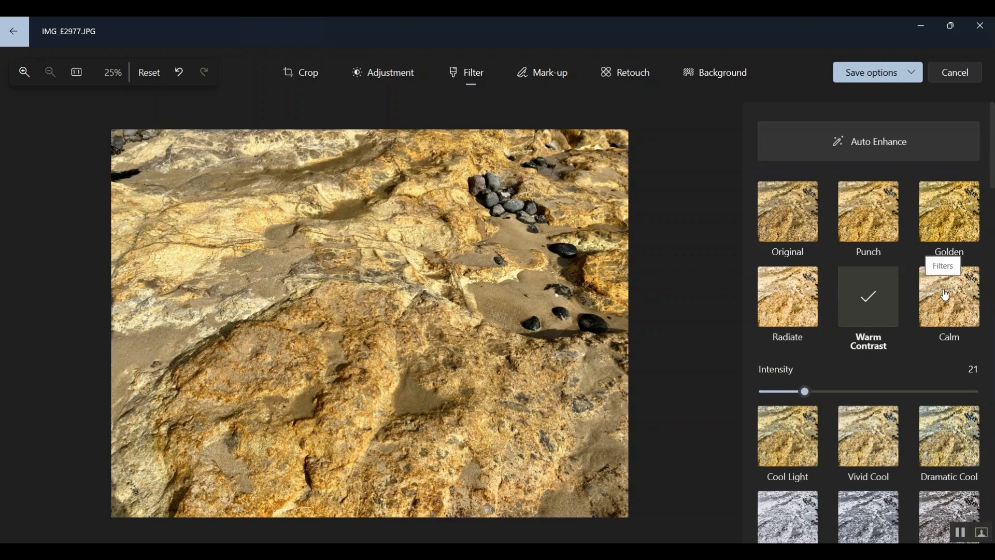
click(788, 224)
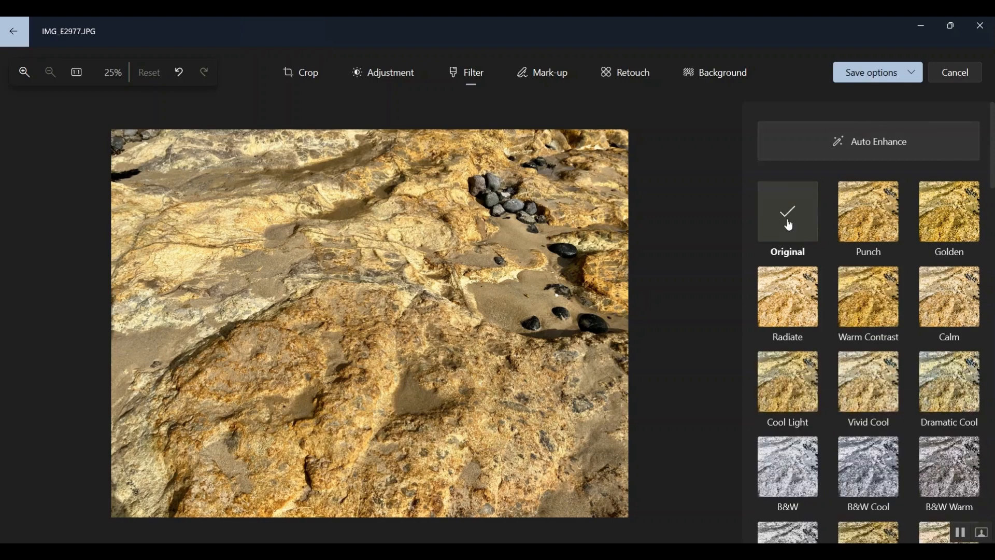
click(880, 315)
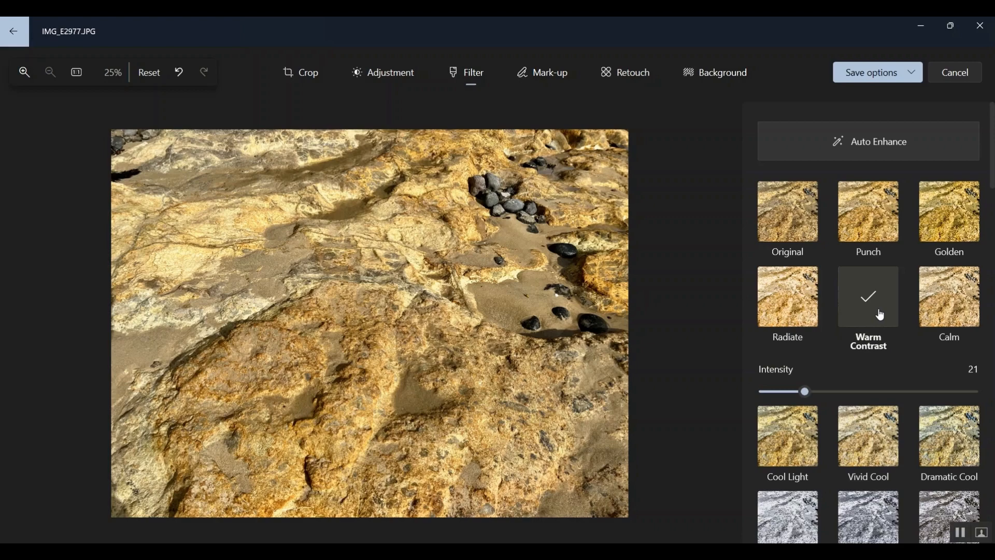
Save the Warm Contrast version of the rock photo as a copy named IMG_E2v977.JPG in the Downloads folder
click(910, 77)
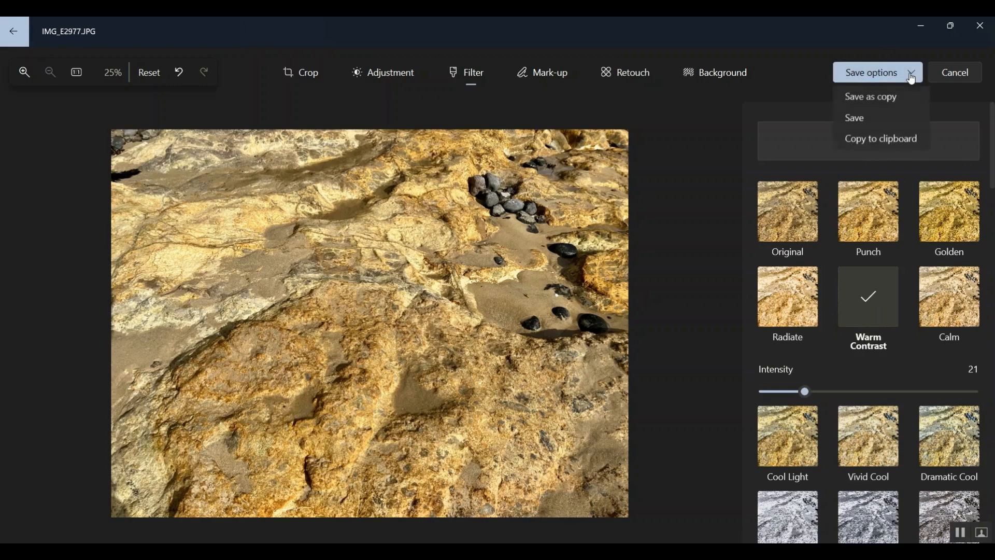
click(875, 99)
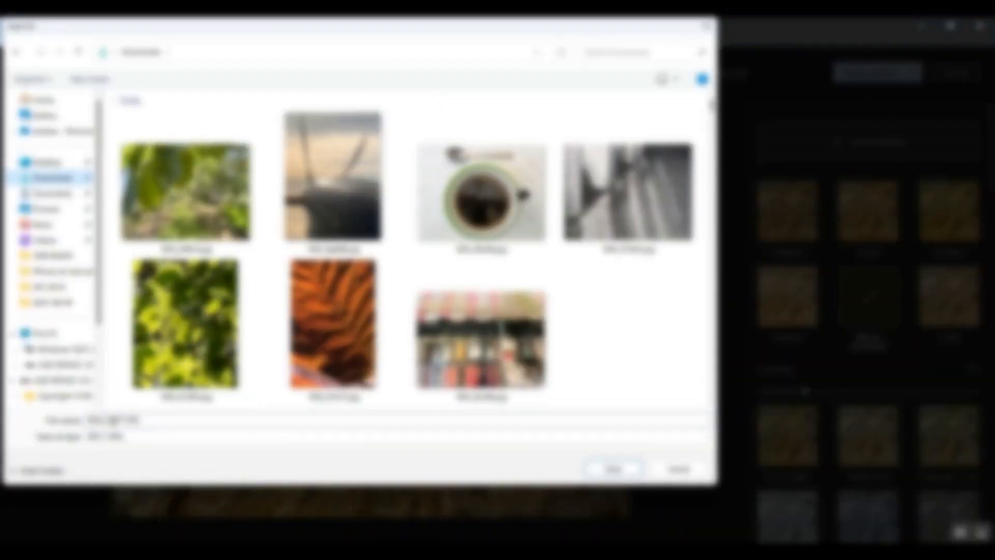
click(113, 419)
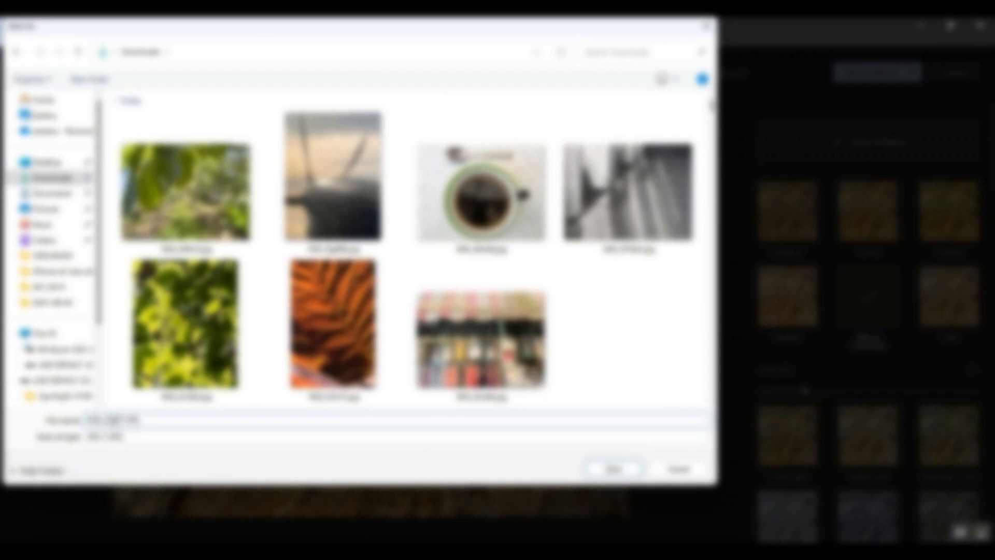
text(F)
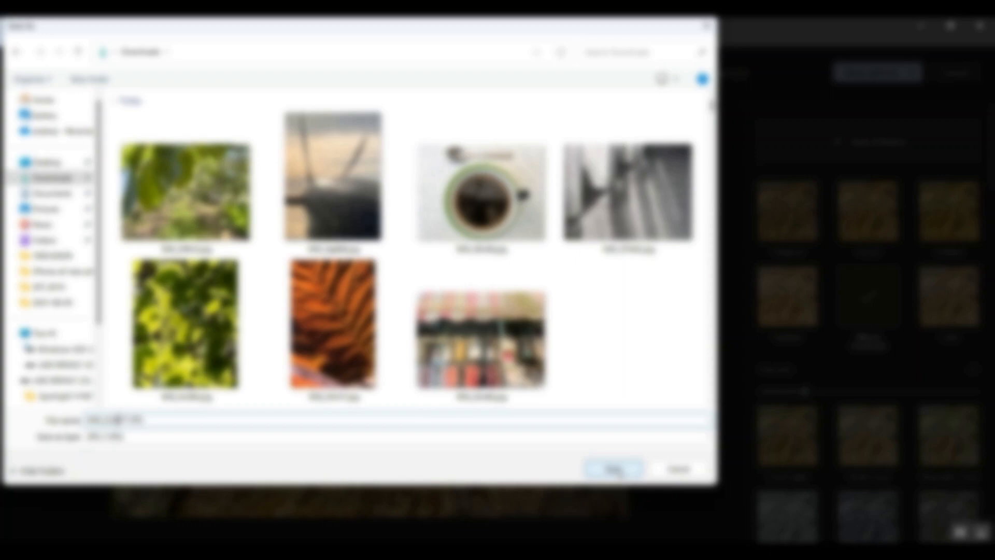
click(615, 469)
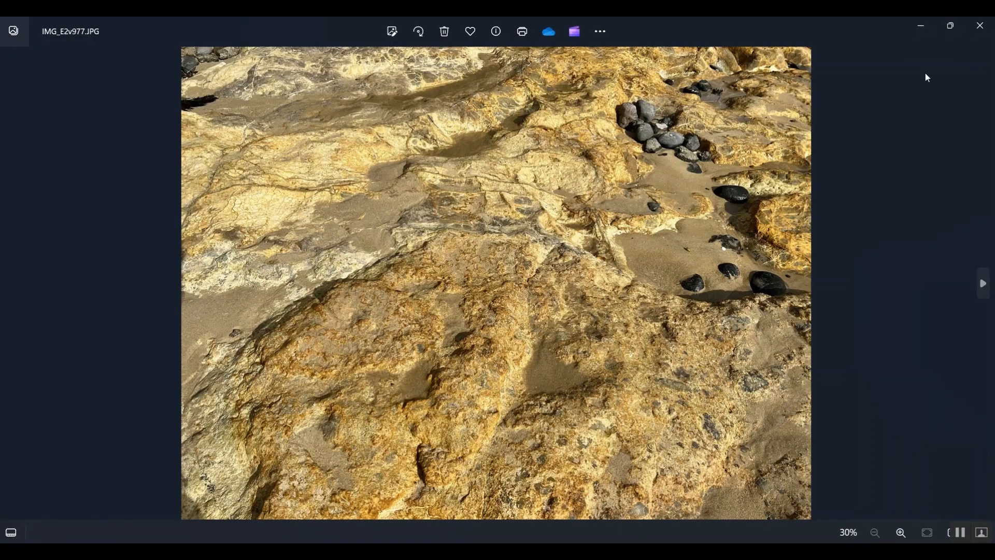
Go to the airplane wing photo IMG_9623 and open it for filter editing
key(Right)
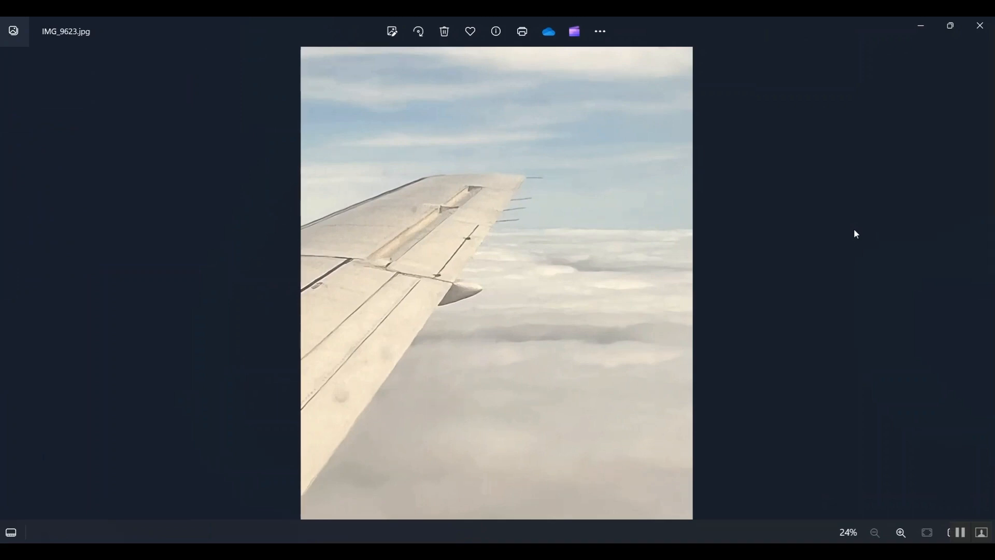
click(393, 33)
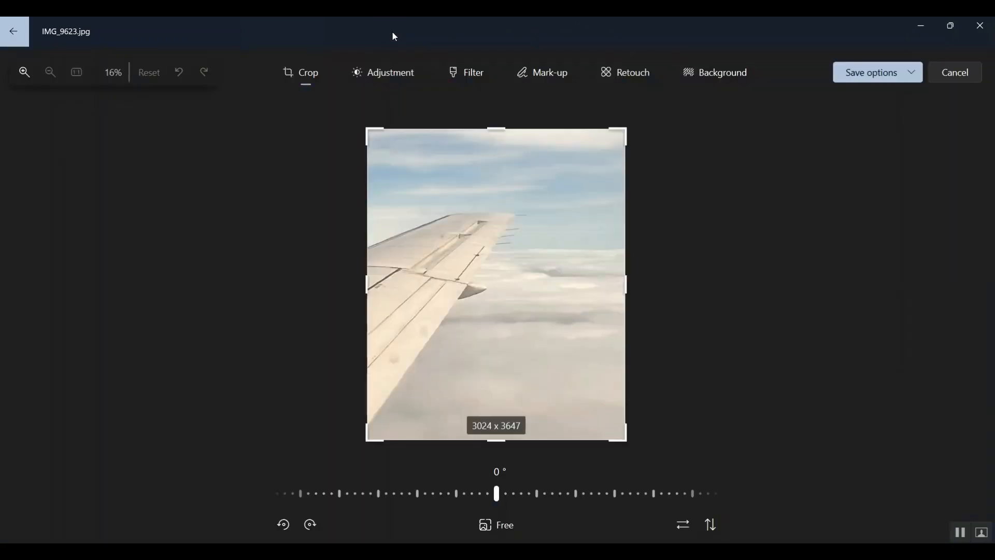
click(464, 74)
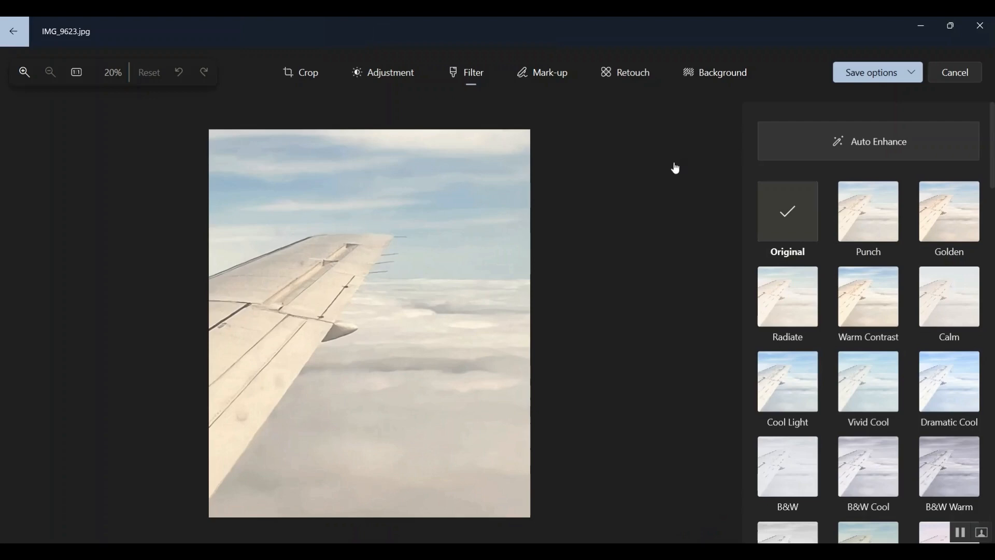
Try Auto Enhance and Warm Contrast separately on the airplane wing photo, lowering Auto Enhance to intensity 0, and return to the original
click(874, 139)
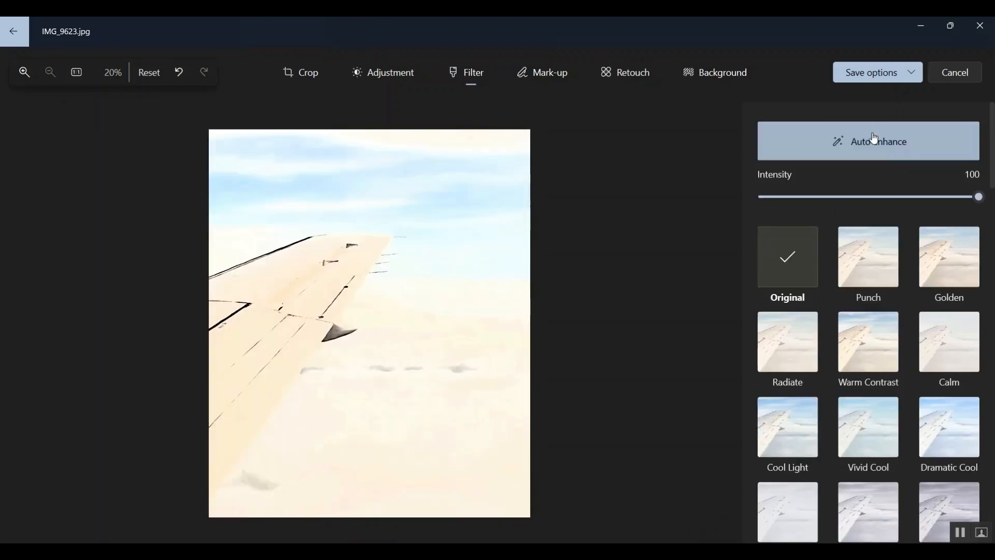
click(979, 200)
drag(979, 200, 714, 200)
click(860, 148)
click(860, 147)
drag(759, 197, 737, 204)
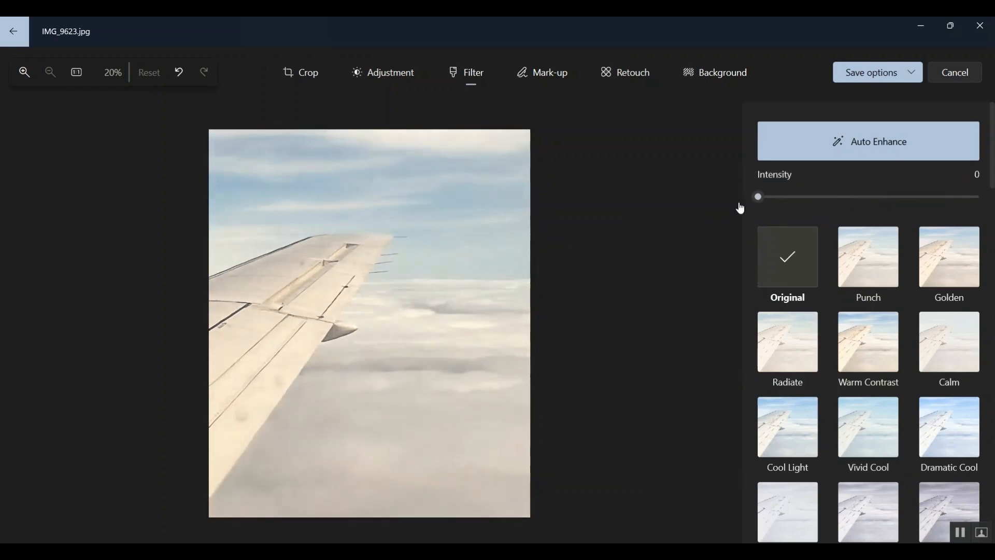
click(875, 156)
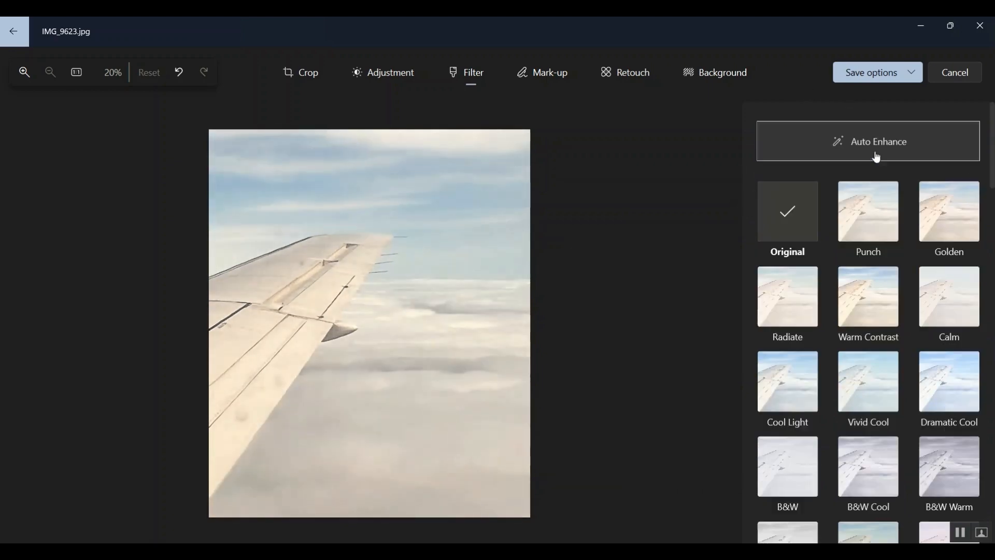
click(879, 312)
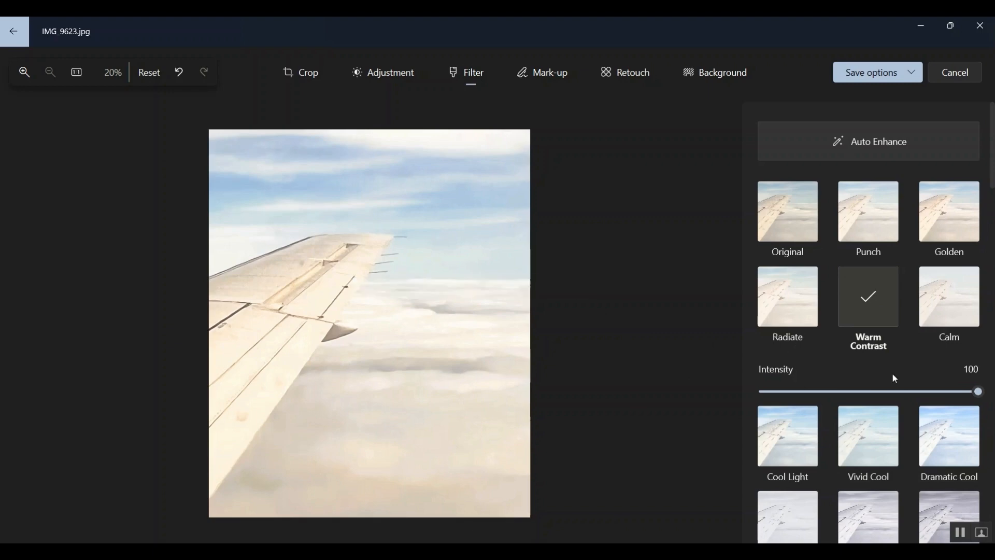
drag(978, 391, 760, 395)
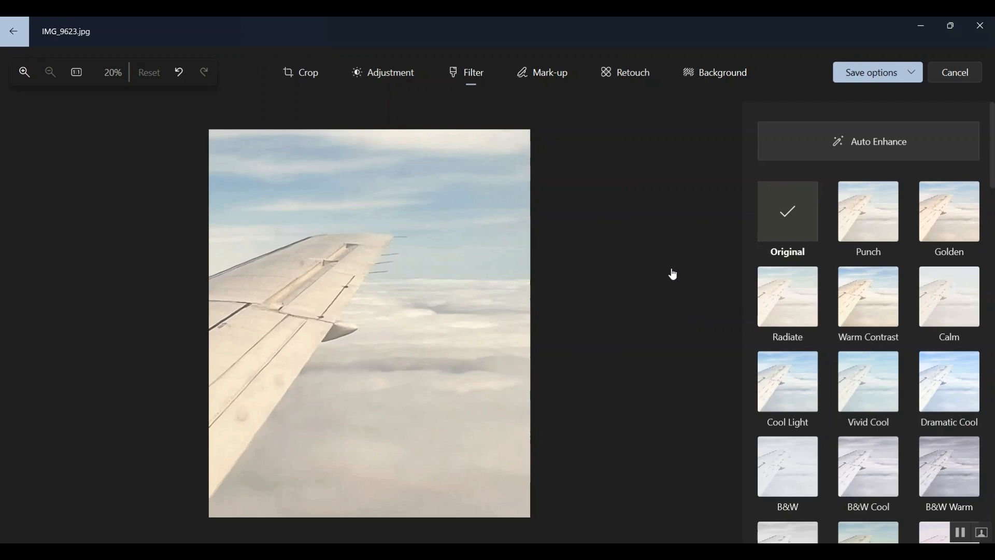
Try lowering the airplane wing photo's contrast adjustment to -50, and move it back to neutral
click(407, 77)
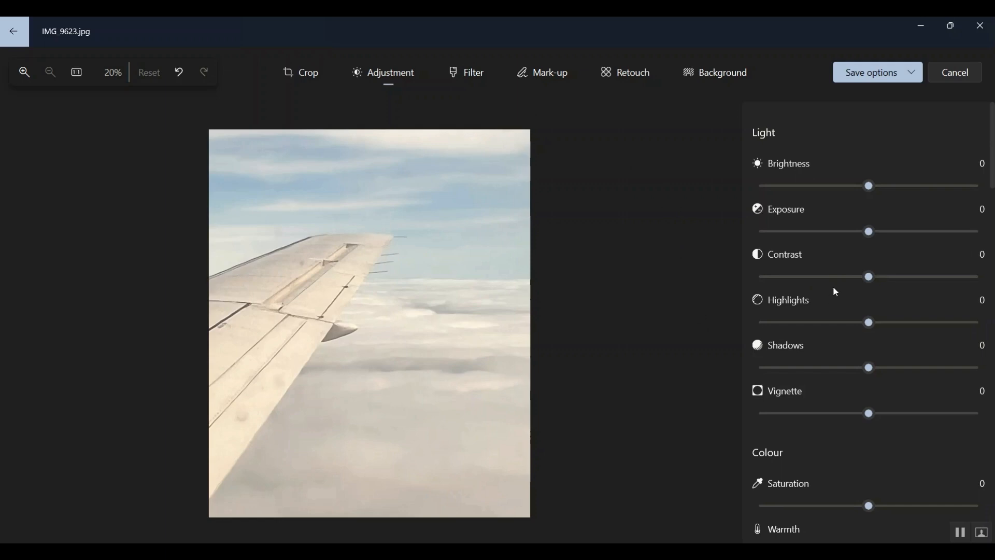
drag(868, 278, 869, 278)
mouse_move(869, 280)
mouse_down()
mouse_move(980, 291)
mouse_move(874, 280)
mouse_up()
drag(869, 278, 812, 287)
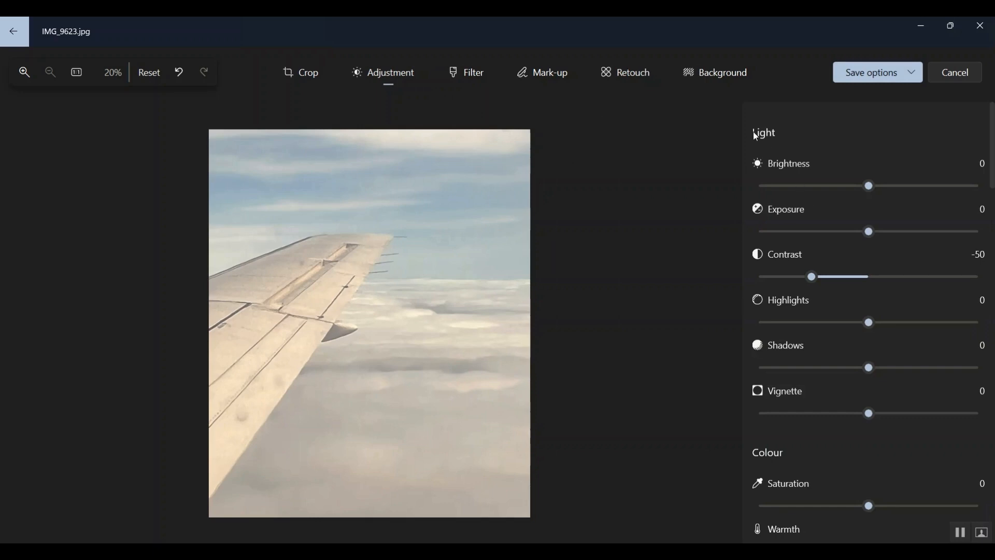
drag(813, 280, 861, 281)
Try Warm Contrast at intensity 100 combined with Auto Enhance at about half intensity on the wing photo, and switch Auto Enhance off
click(466, 71)
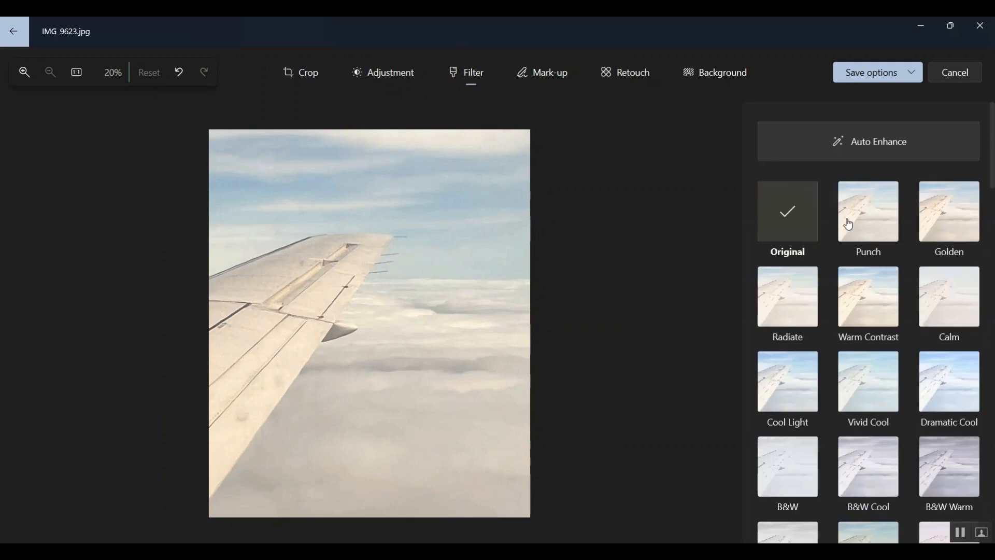
click(876, 149)
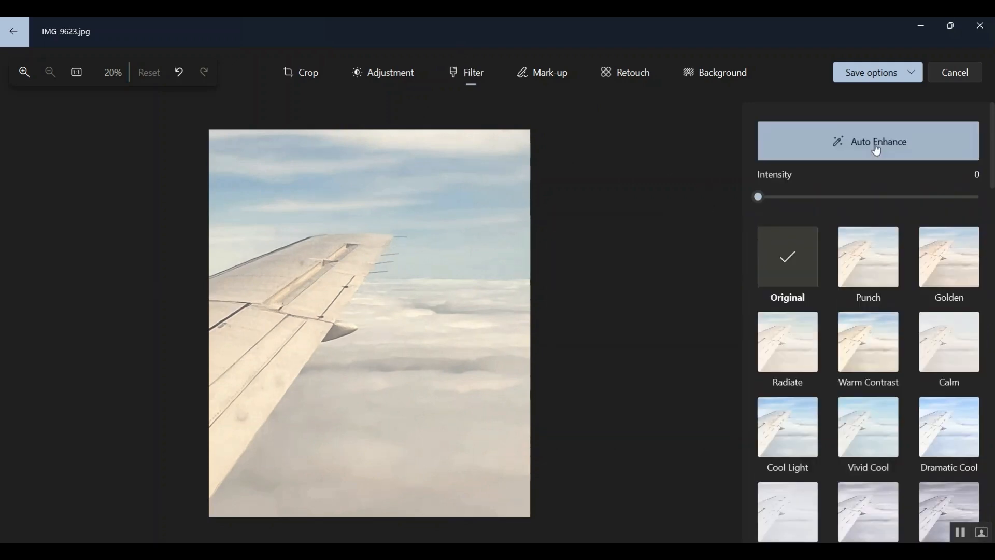
click(875, 354)
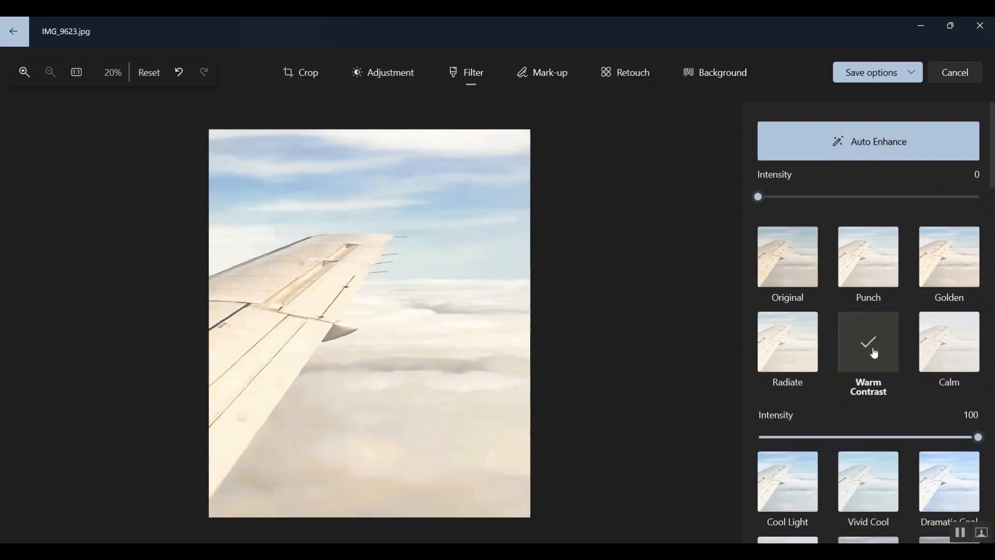
click(884, 141)
click(832, 143)
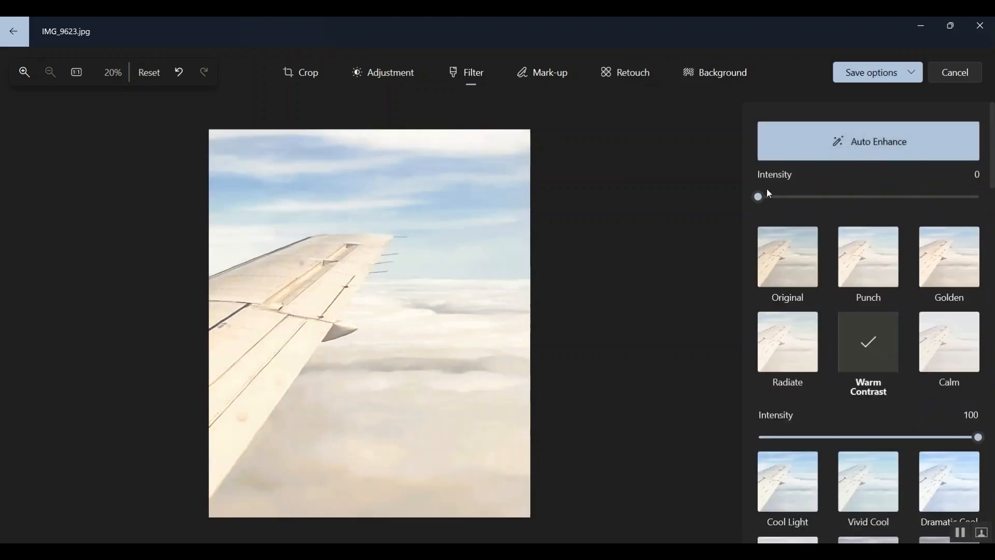
drag(758, 196, 873, 197)
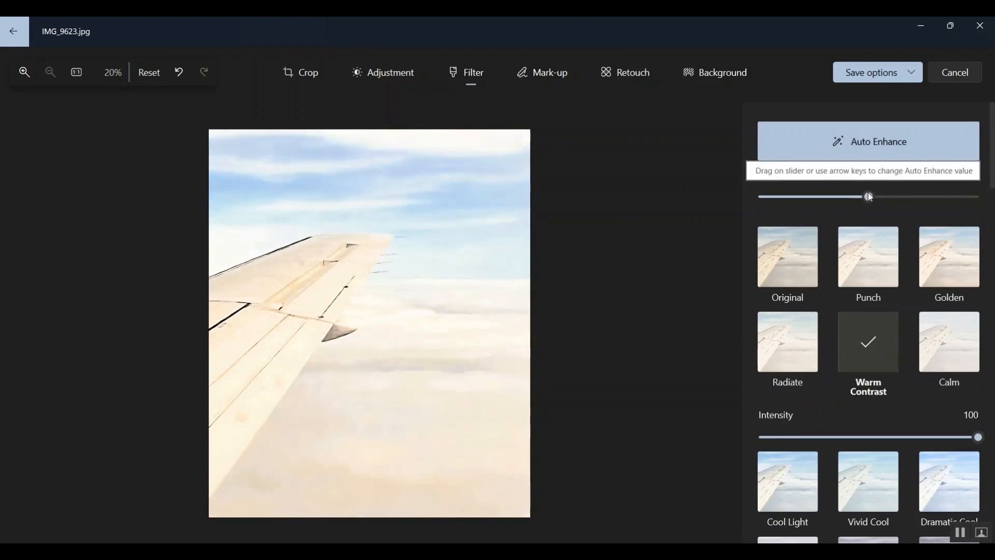
click(803, 146)
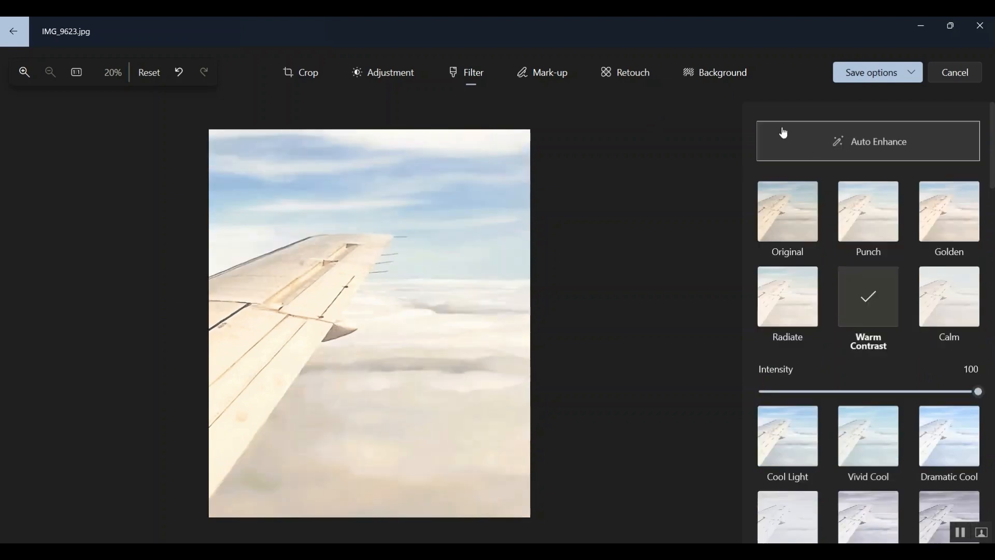
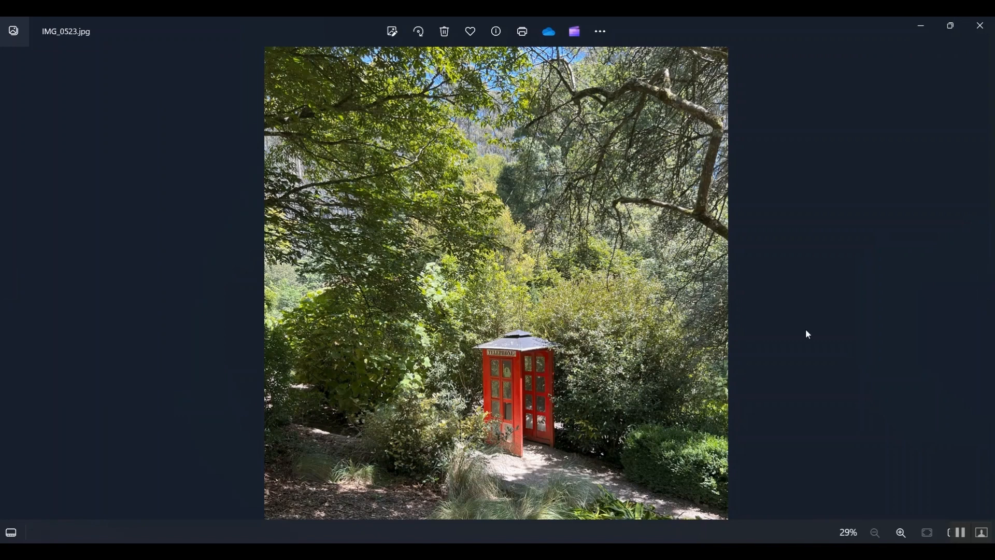
Open the red phone booth photo IMG_0523 for filter editing
click(392, 32)
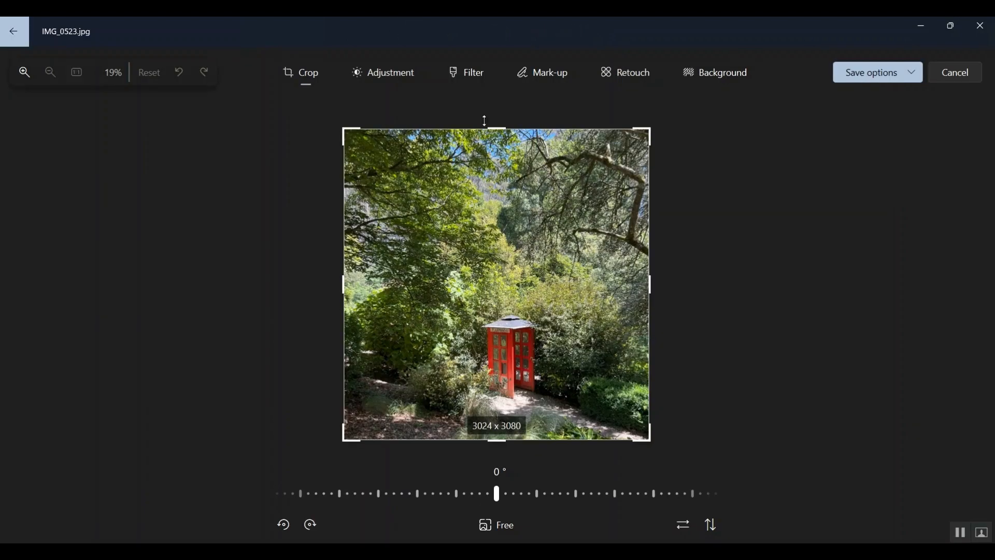
click(482, 75)
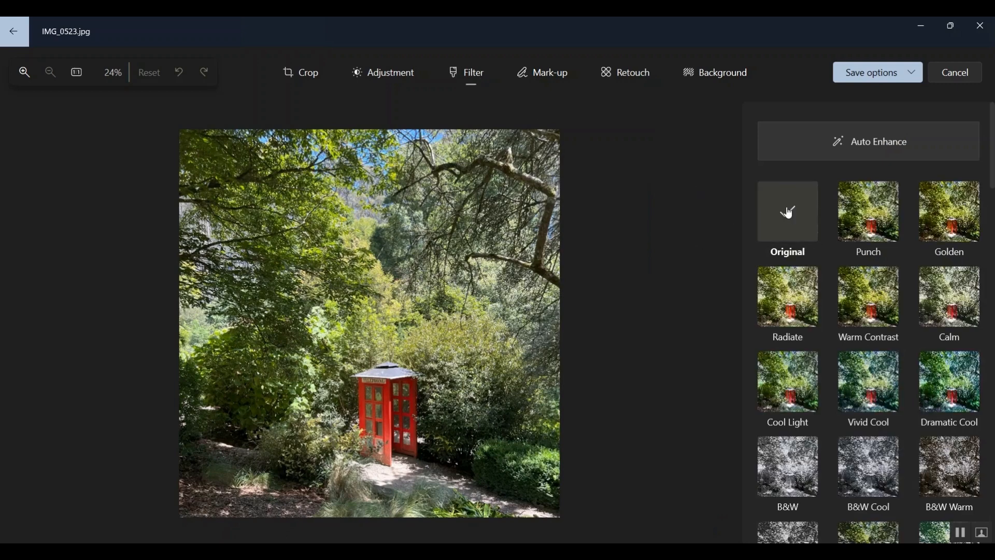
Switch Auto Enhance on and off repeatedly to compare it with the original phone booth photo
click(889, 148)
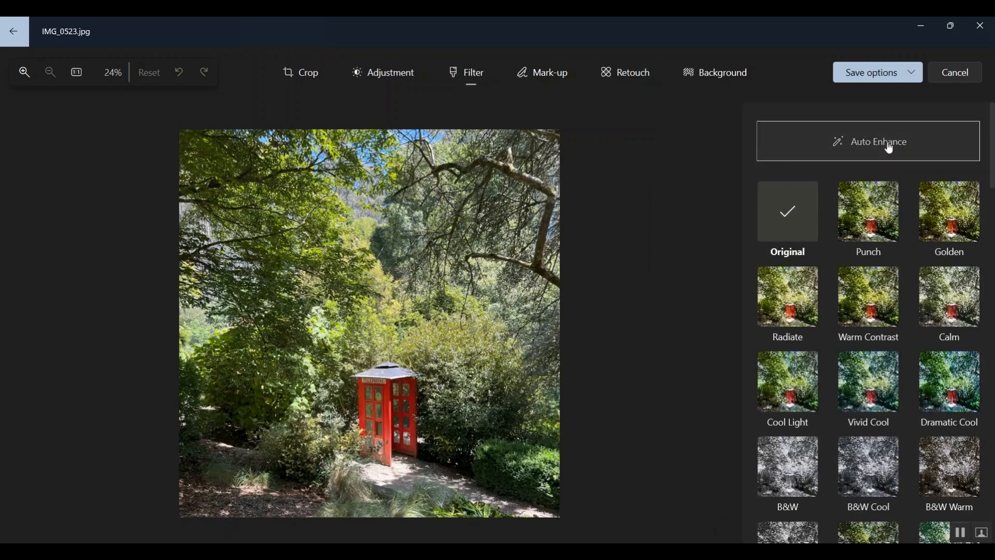
click(890, 149)
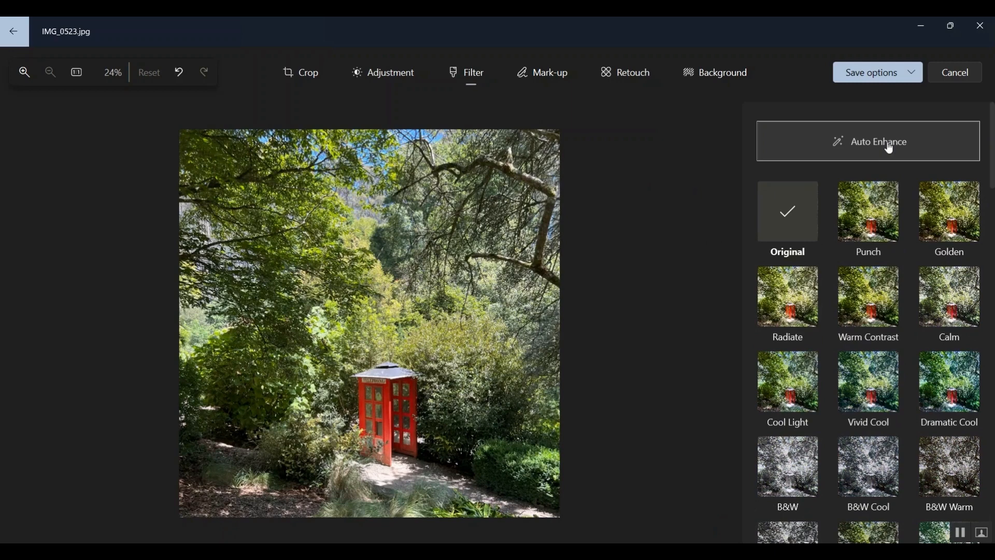
click(889, 148)
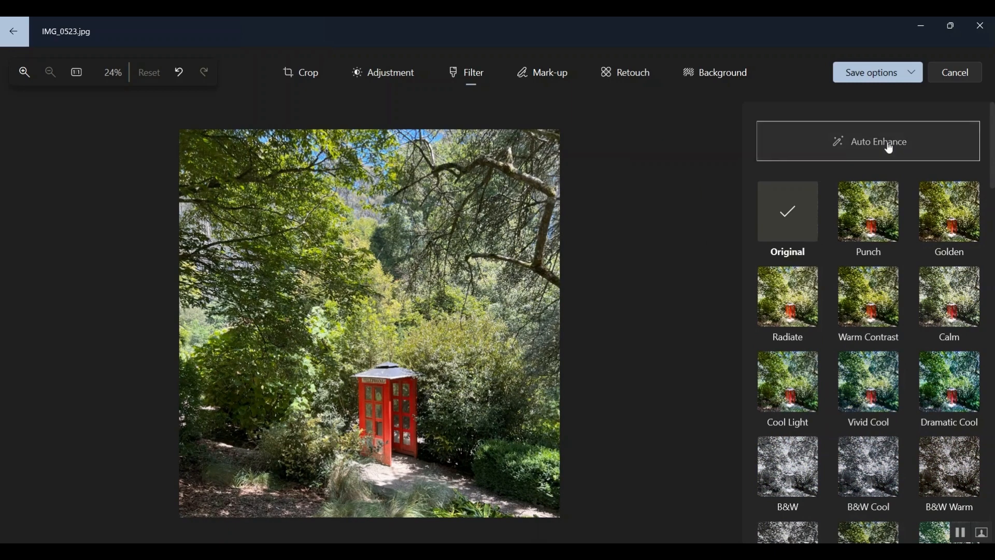
click(889, 149)
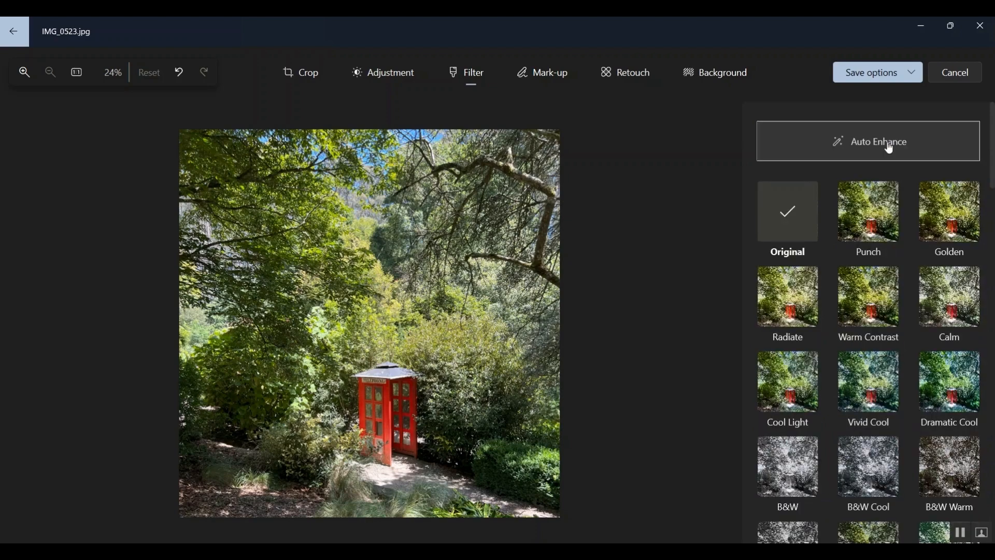
click(889, 148)
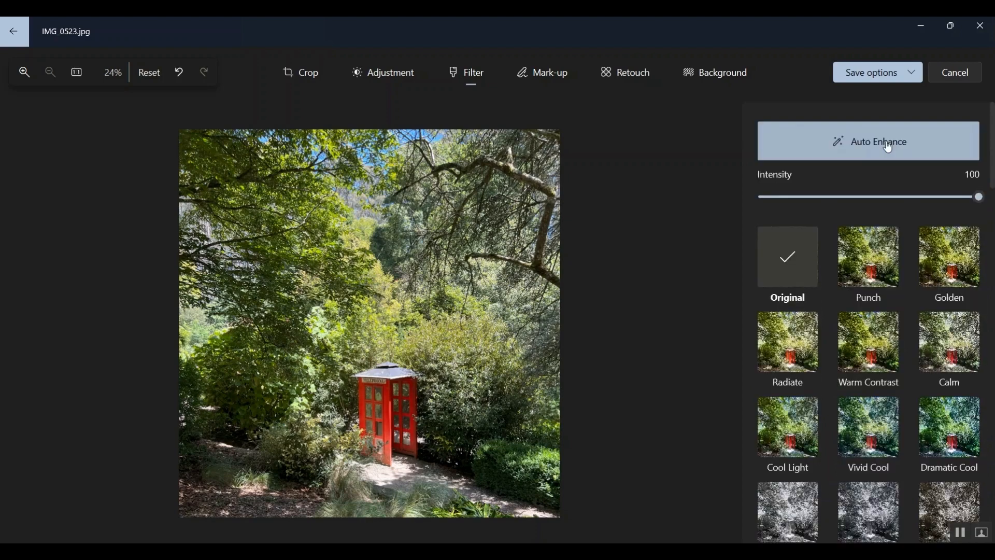
click(889, 149)
click(889, 149)
click(907, 149)
click(907, 149)
click(907, 148)
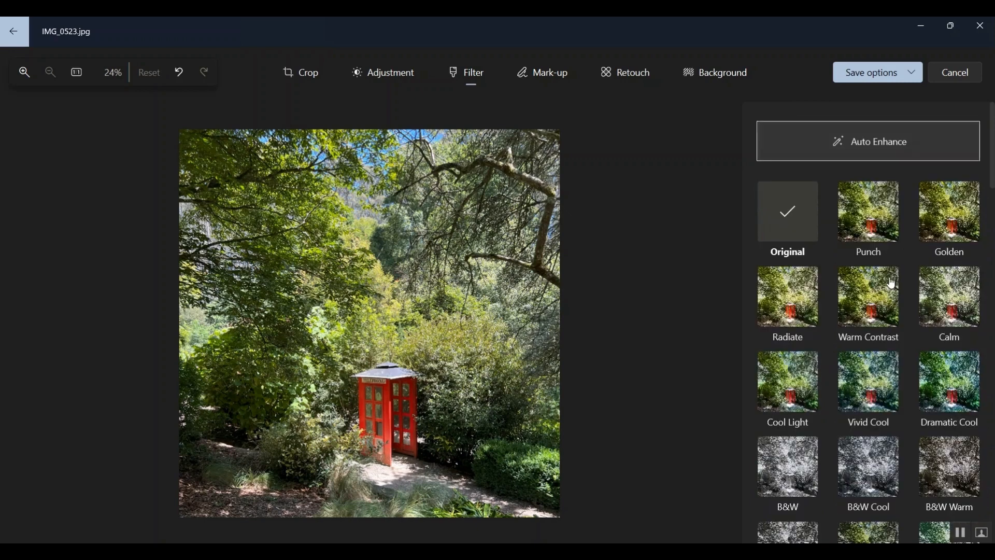
Try the Warm Contrast filter at intensity 57 on the phone booth photo, and switch back to the original for comparison
click(874, 307)
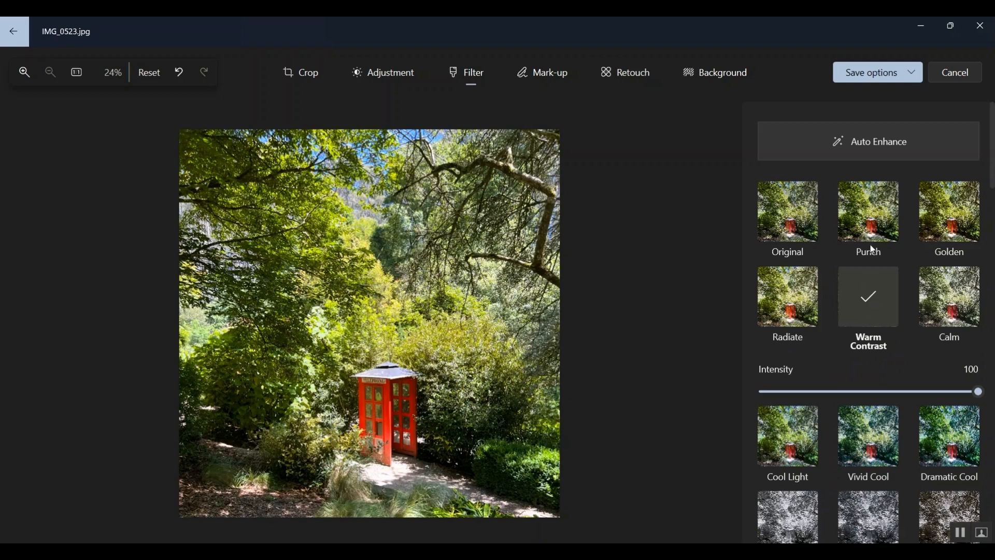
drag(982, 394, 882, 392)
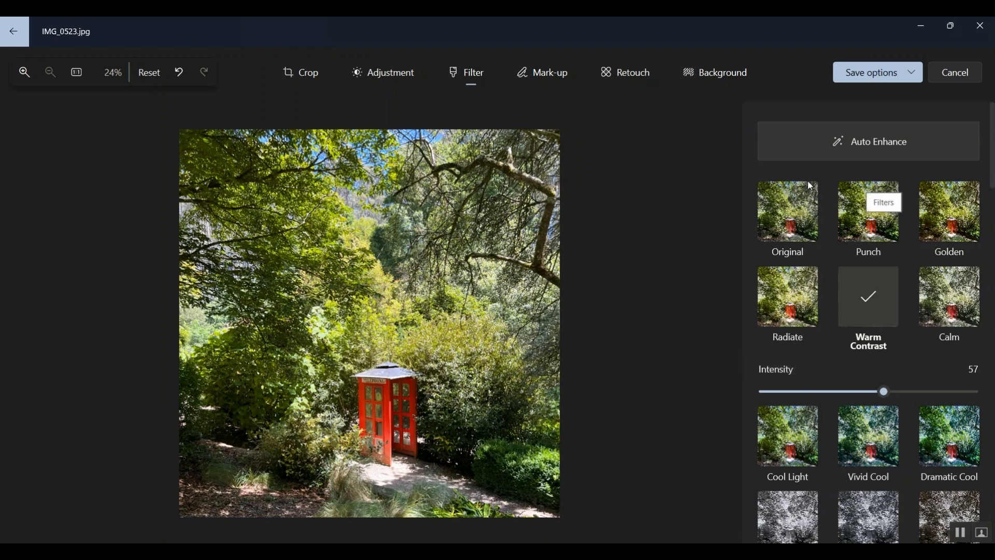
click(788, 212)
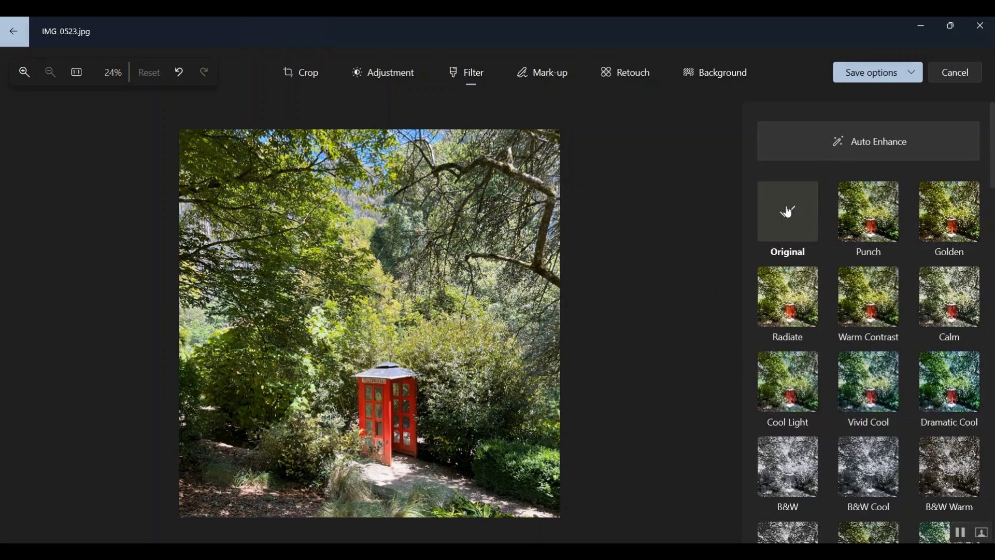
Check Auto Enhance at intensity 100 against the original phone booth photo once more, leaving it switched off
click(875, 149)
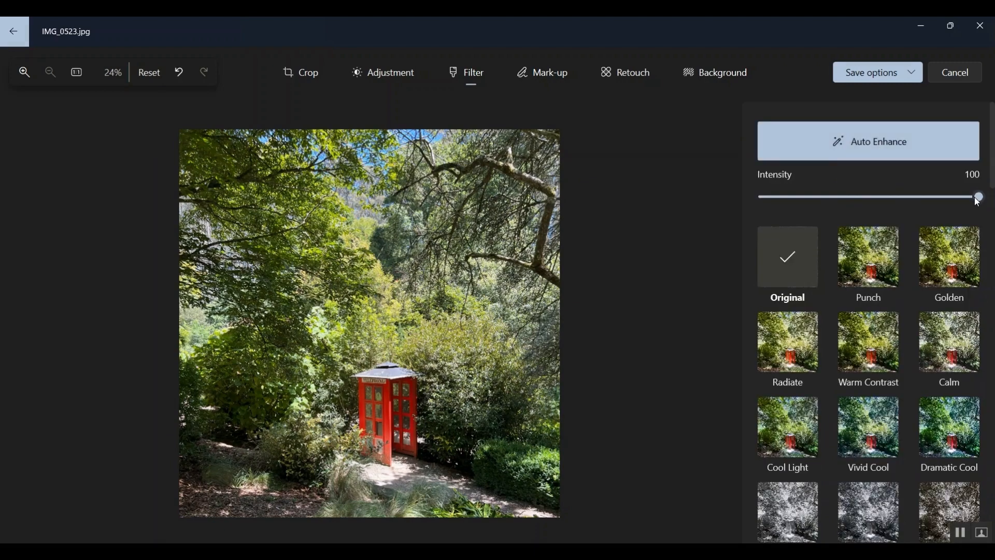
click(927, 149)
click(902, 148)
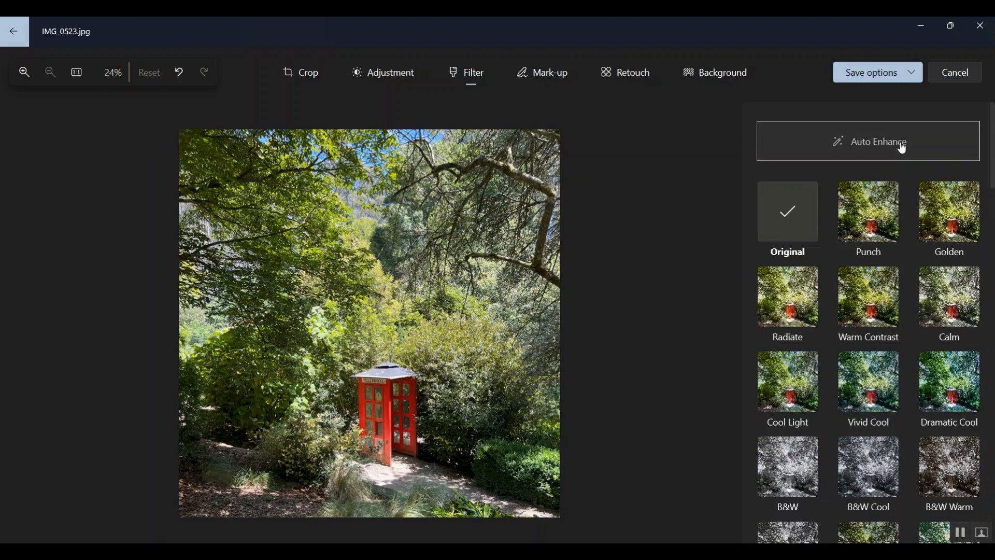
click(902, 148)
click(902, 149)
click(902, 148)
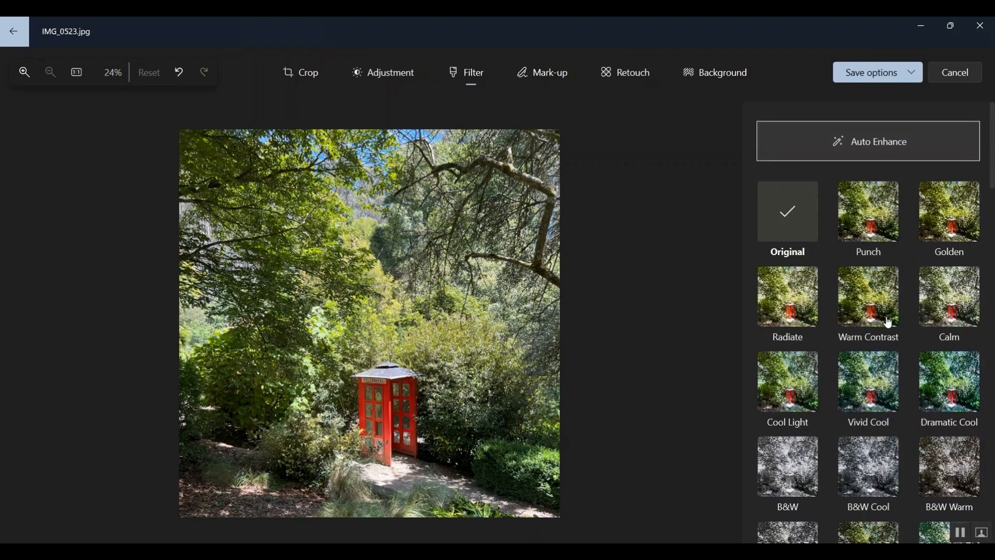
Reapply the Warm Contrast filter to the phone booth photo at intensity 53
click(877, 303)
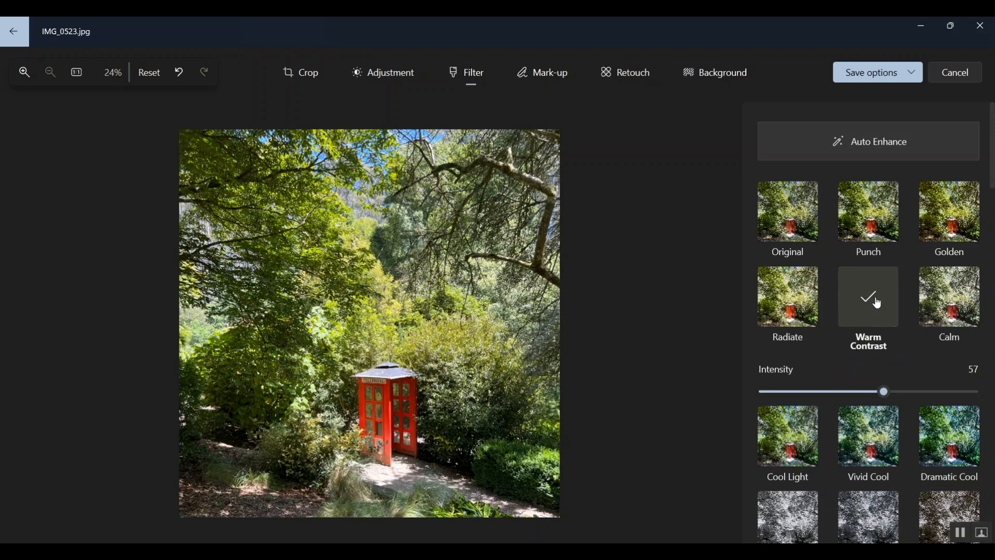
mouse_move(883, 391)
mouse_down()
mouse_move(994, 399)
mouse_move(746, 403)
mouse_move(877, 403)
mouse_up()
Save the Warm Contrast version of the phone booth photo as a copy in the Downloads folder, adding an underscore to its file name
click(879, 77)
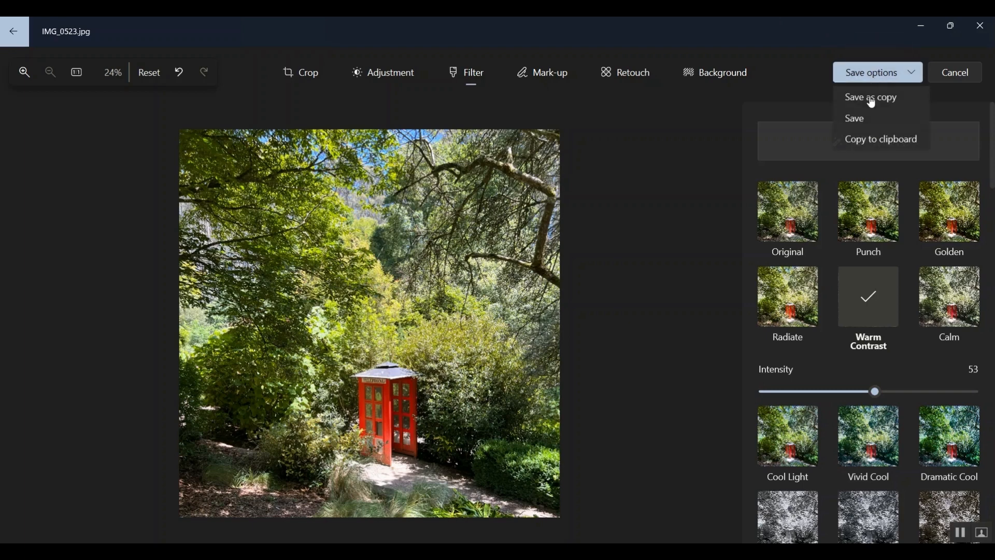
click(871, 100)
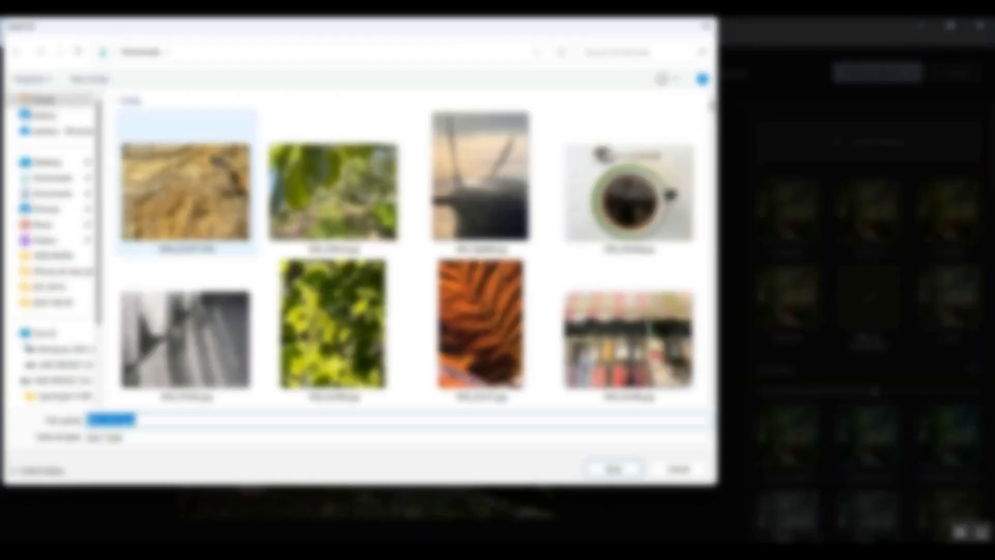
click(51, 178)
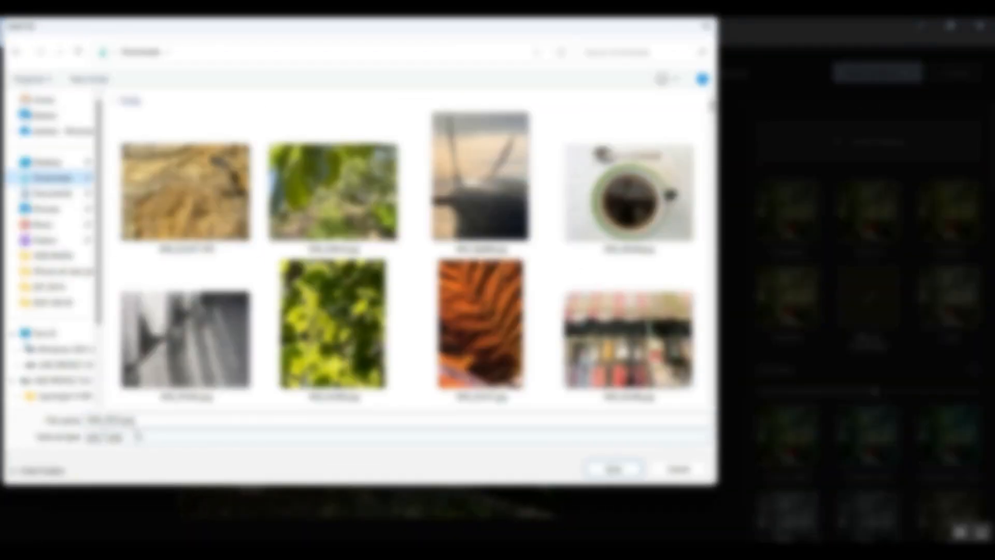
click(136, 420)
click(115, 420)
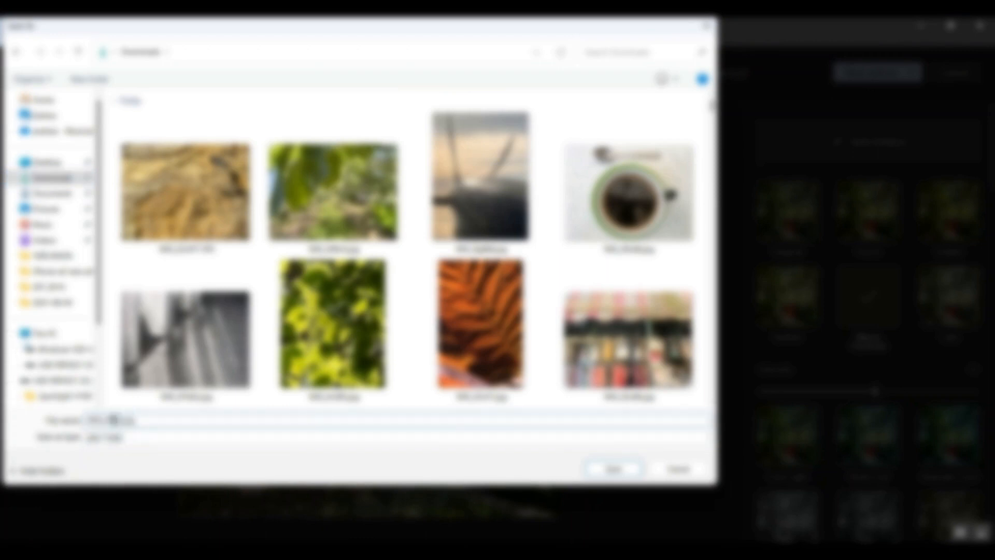
text(_)
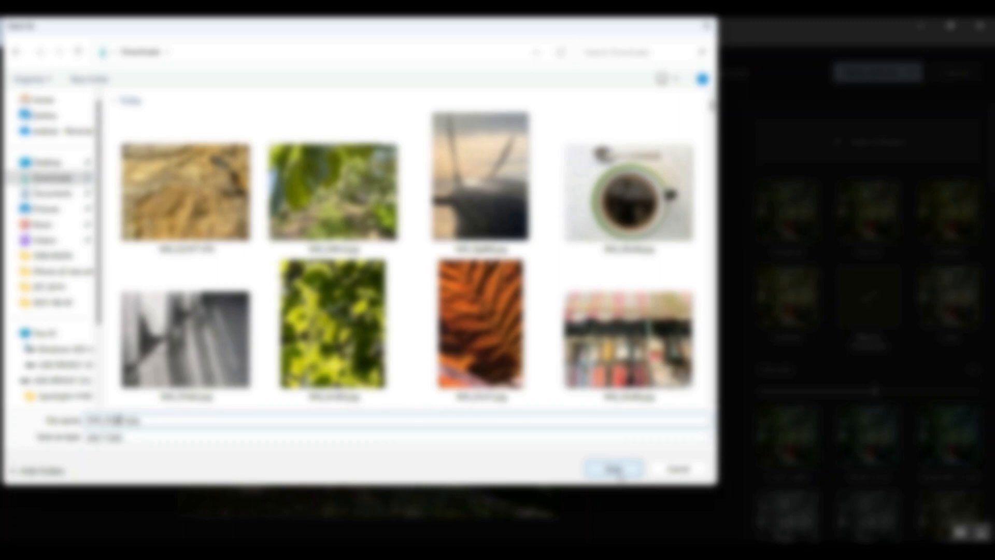
click(615, 469)
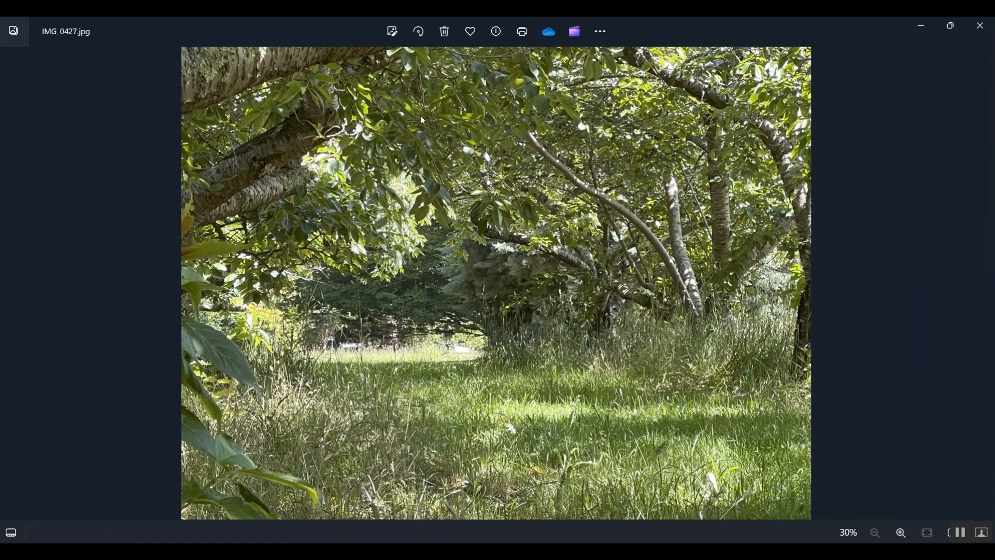
Open IMG_0427 for editing and compare Auto Enhance at intensity 100 with the unfiltered photo, leaving it switched on
click(392, 32)
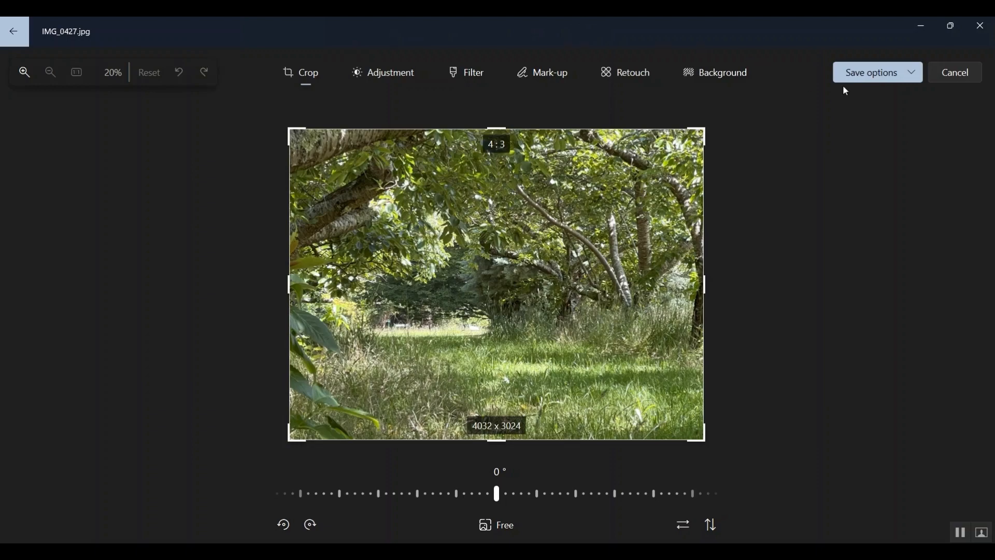
click(472, 74)
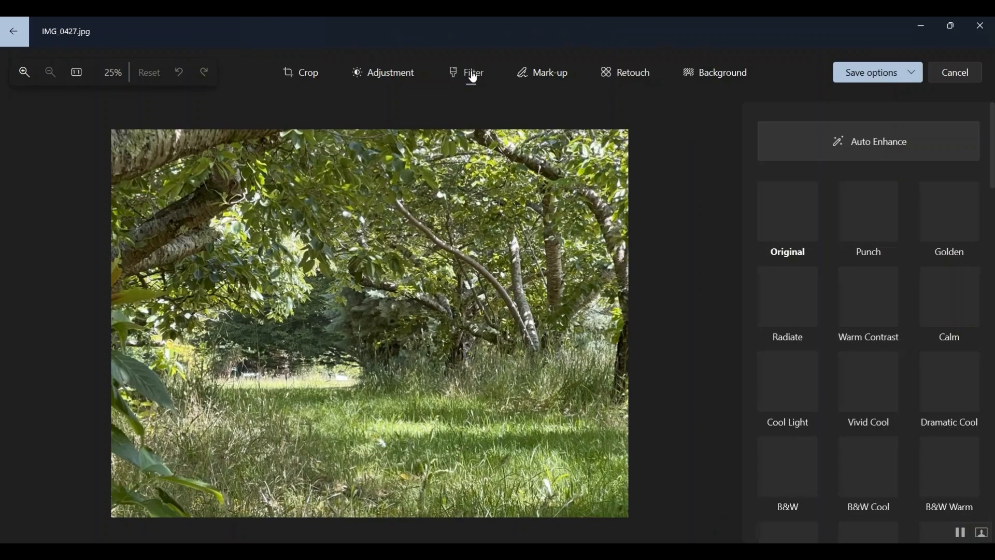
click(897, 152)
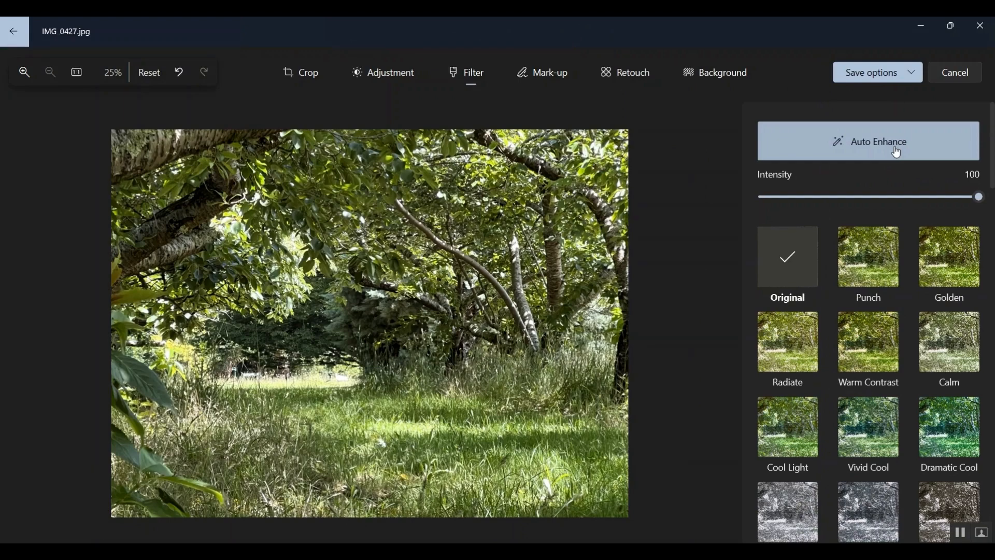
click(897, 152)
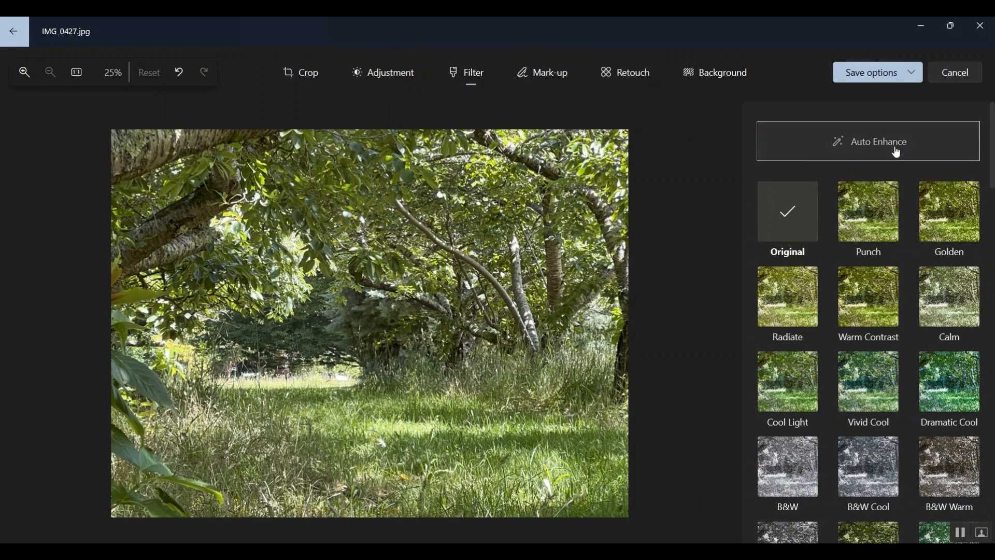
click(897, 152)
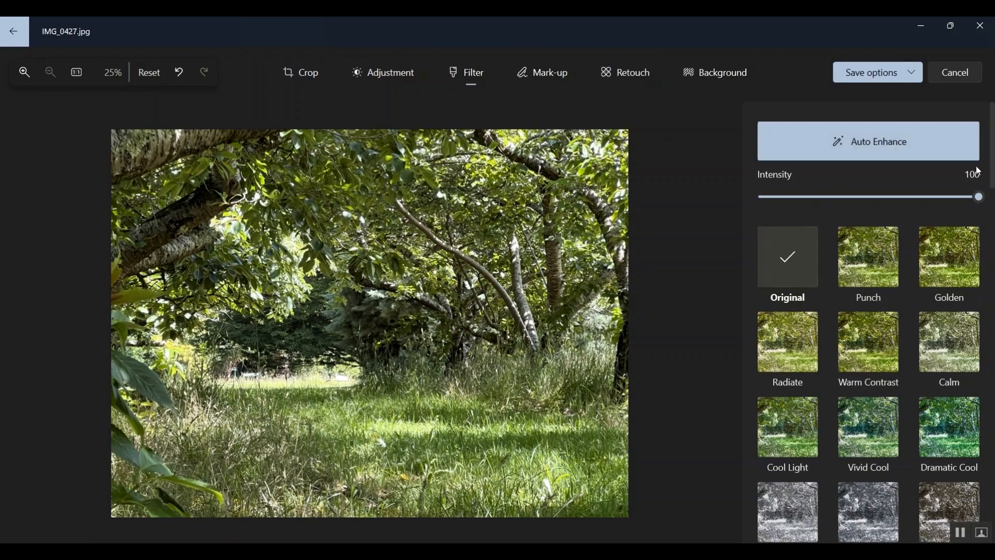
Try Auto Enhance at intensity 83 on the woodland photo, and compare it with the original, leaving it switched off
drag(979, 198, 936, 200)
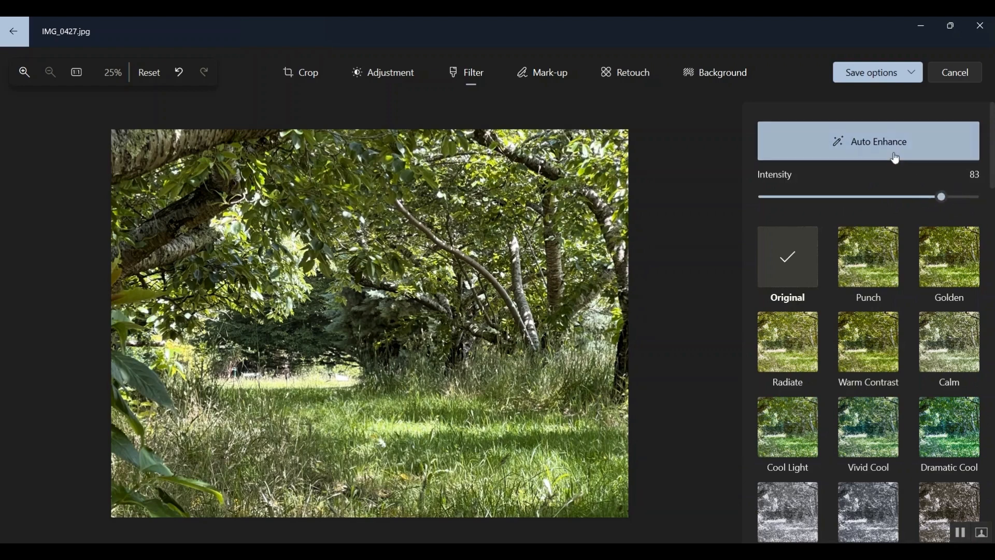
click(889, 147)
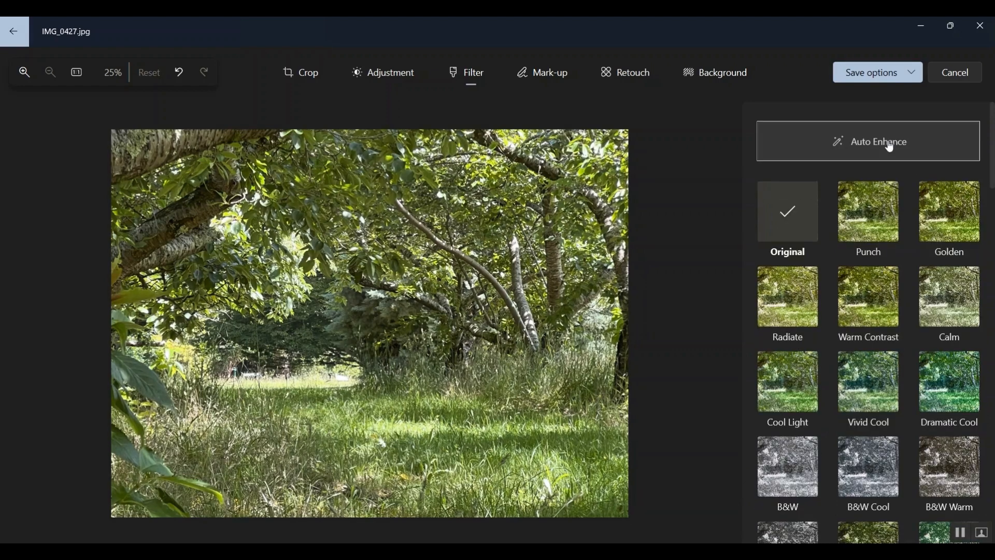
click(889, 148)
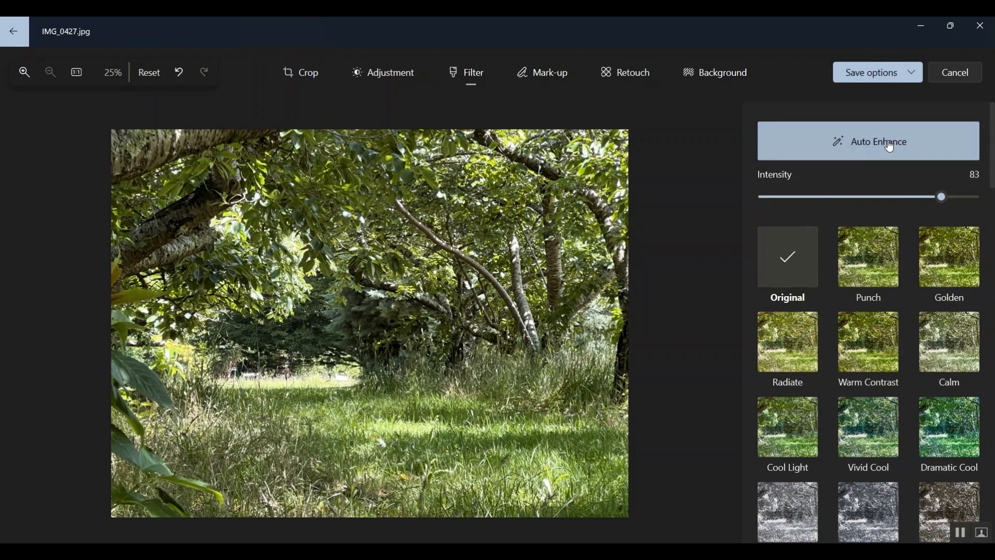
click(889, 147)
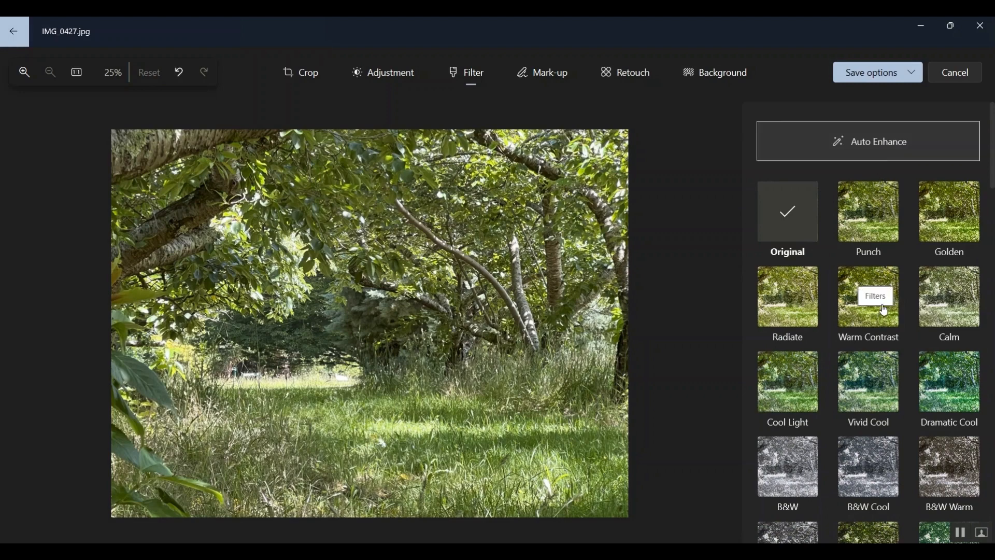
Try the Warm Contrast filter at slightly under half intensity on the woodland photo, and return to the original
click(872, 319)
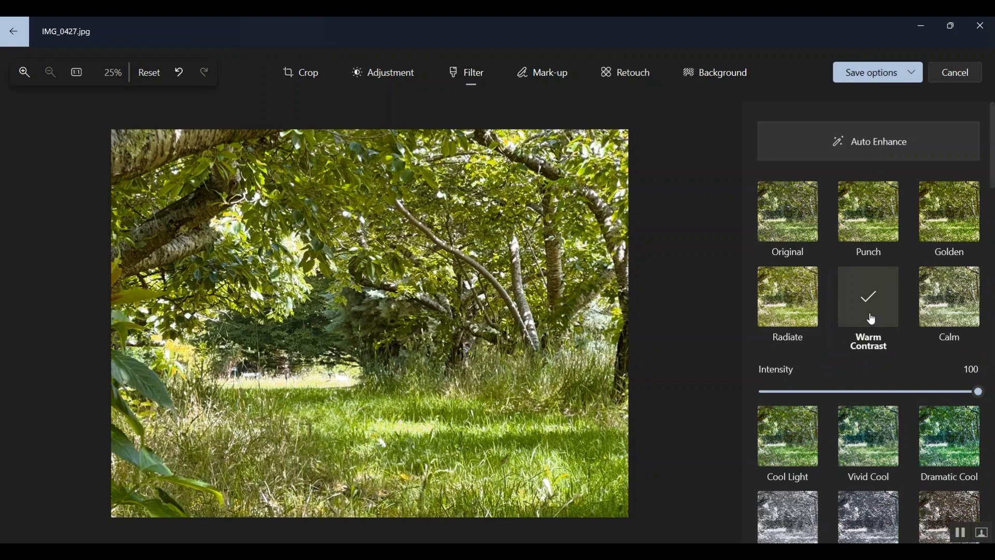
drag(978, 392, 863, 397)
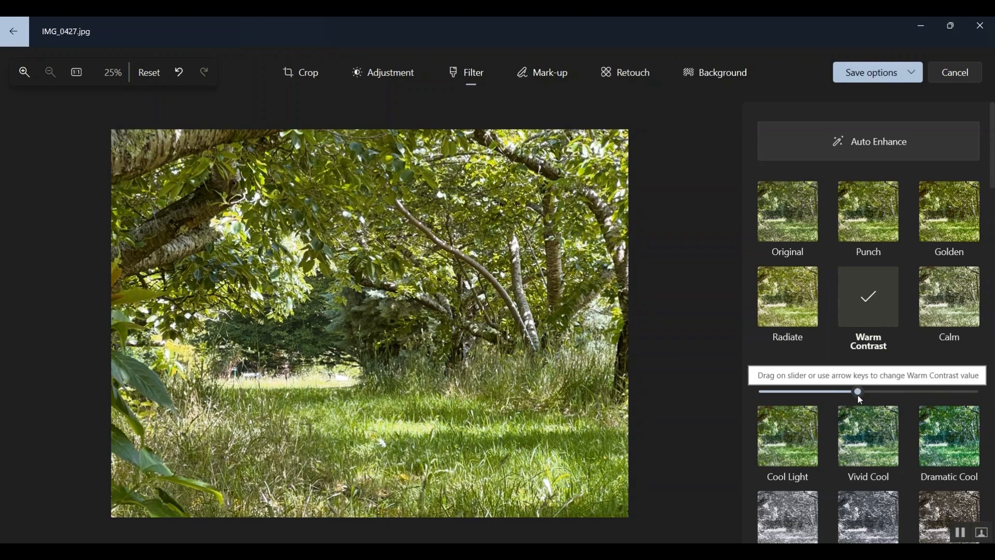
click(783, 222)
Reapply Auto Enhance to the woodland photo at intensity 60, and check it against the original, leaving it switched on
click(883, 149)
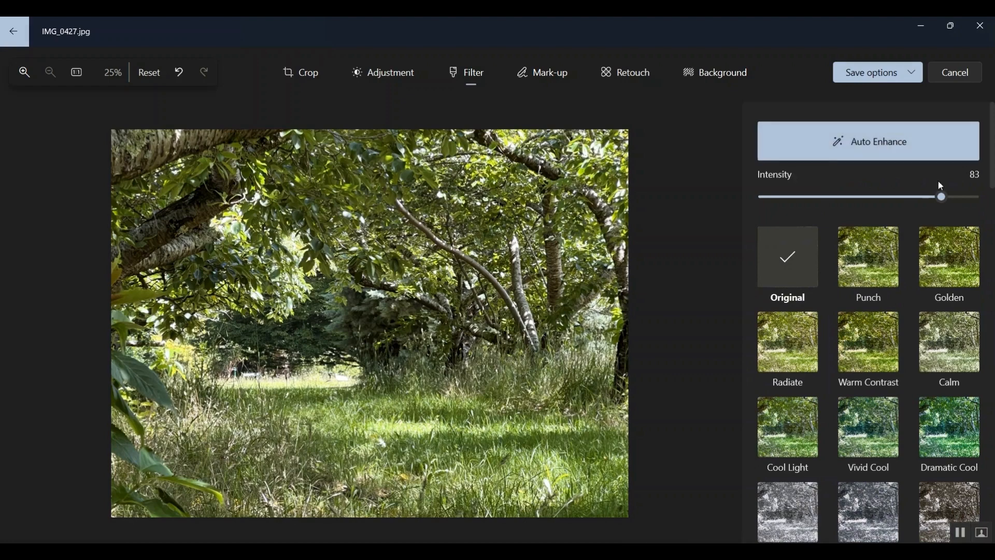
drag(943, 197, 891, 198)
click(913, 141)
click(888, 145)
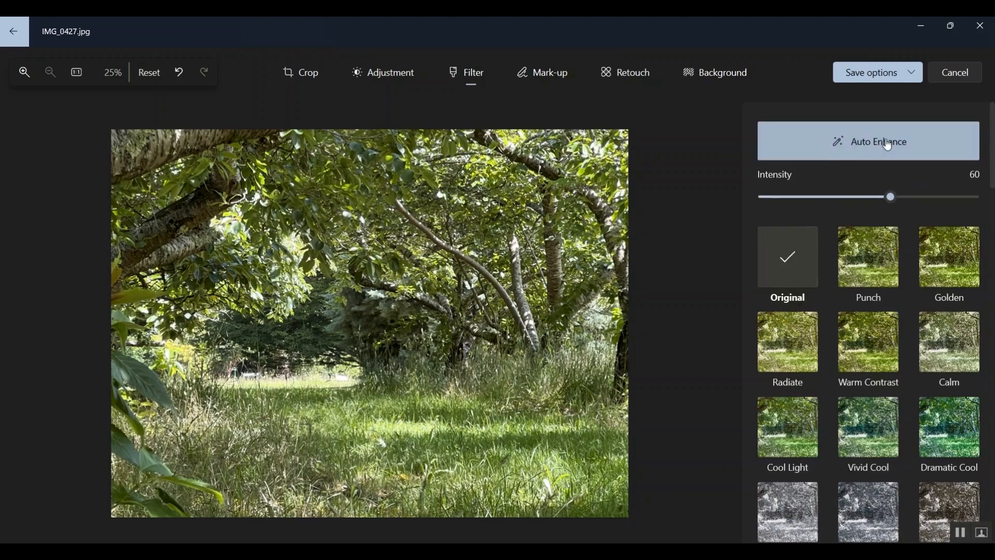